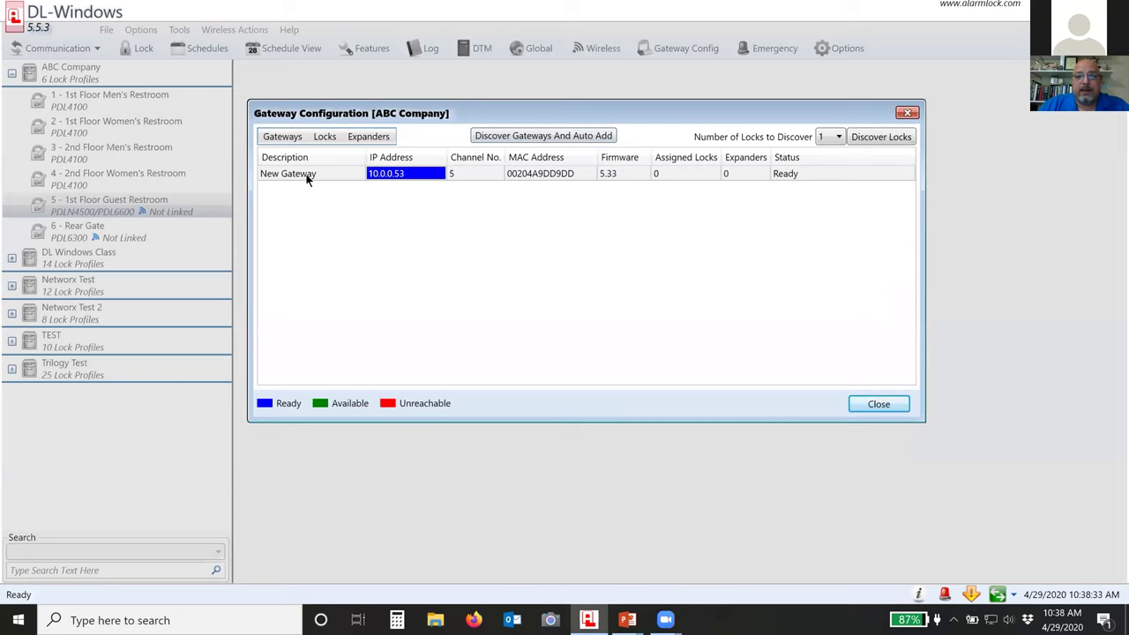
Discover gateways and automatically add any unassigned ones to the ABC Company account
click(284, 136)
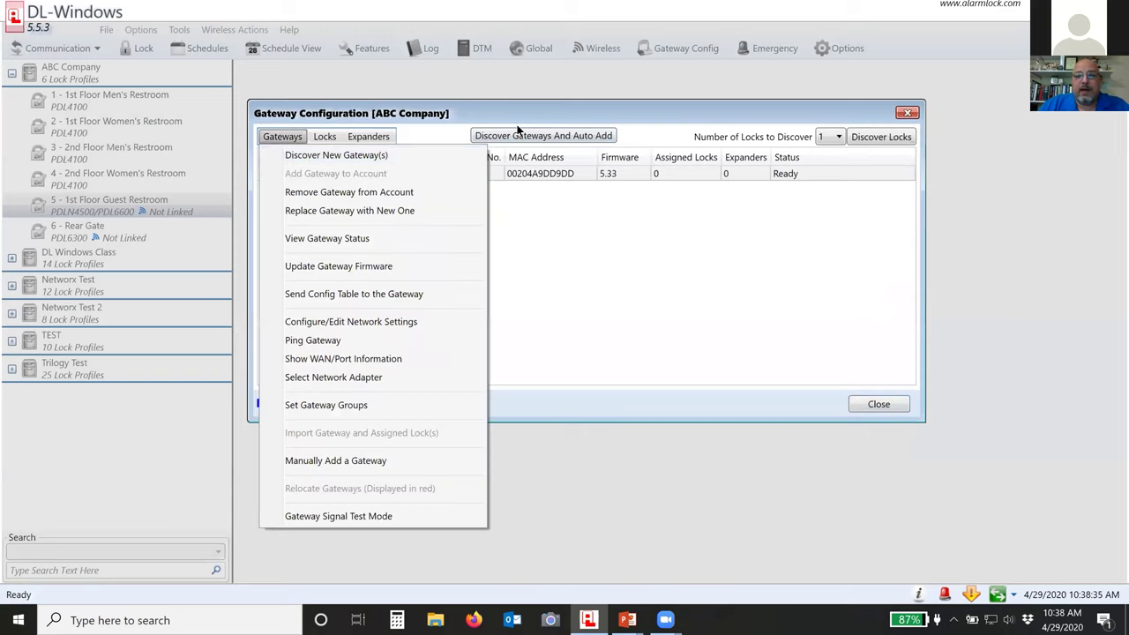
click(549, 217)
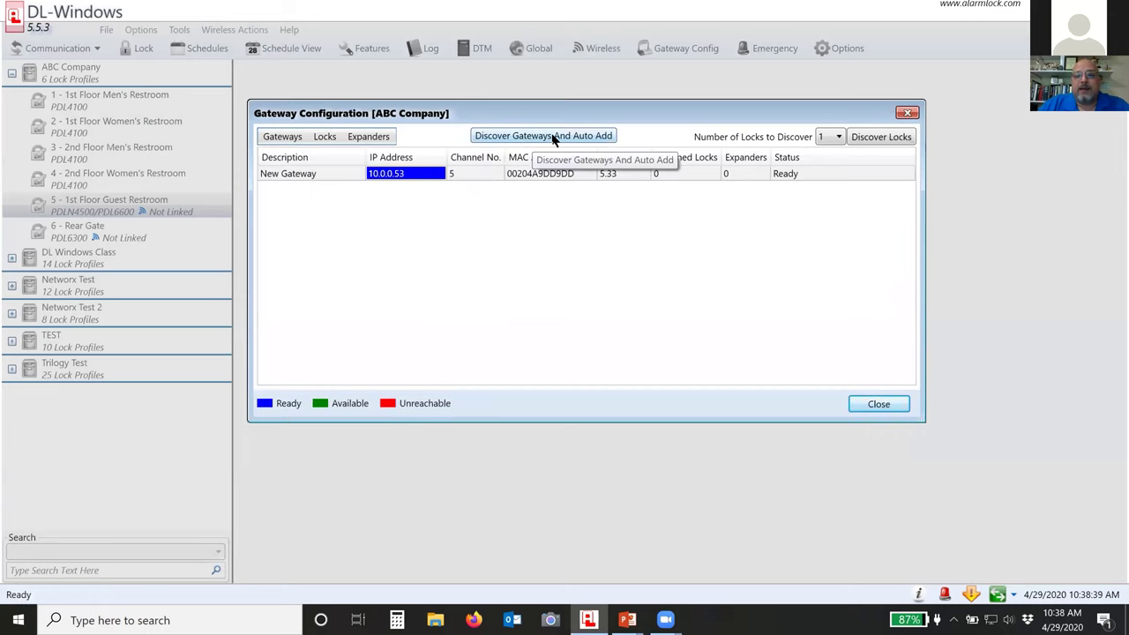
click(553, 138)
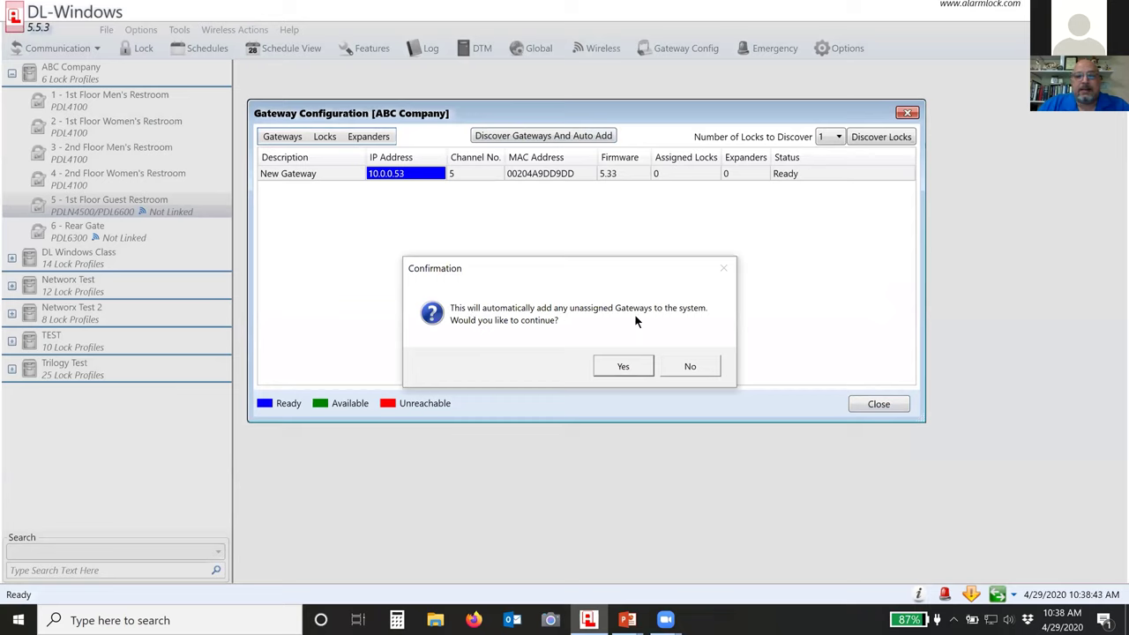
click(621, 366)
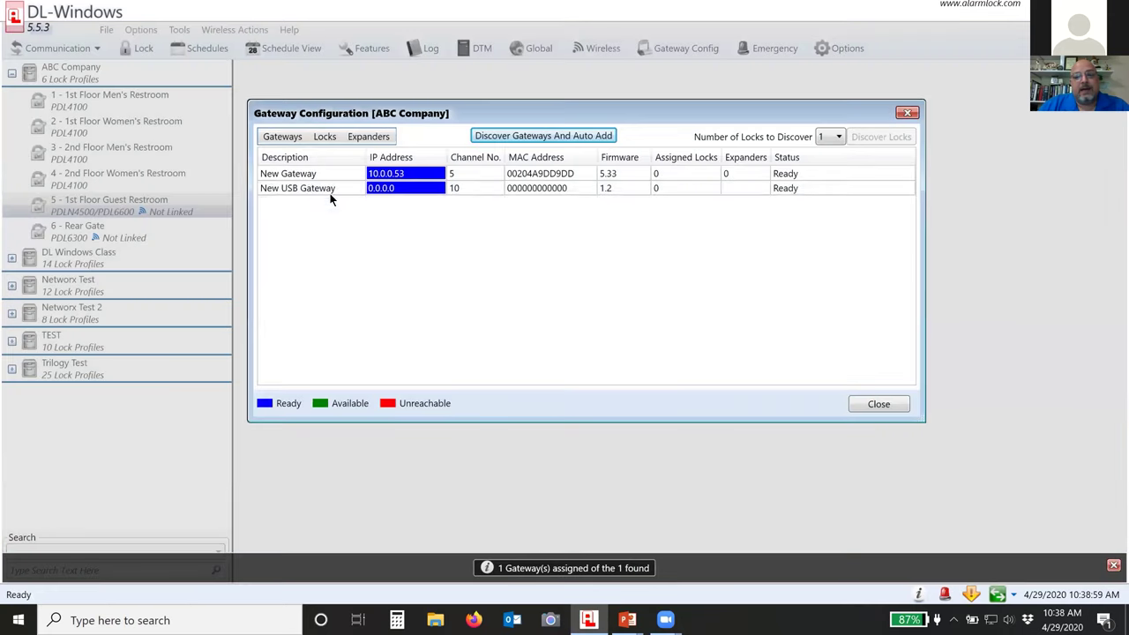
Open the network settings of the gateway at 10.0.0.53 and disable DHCP, accepting a static IP address
click(291, 189)
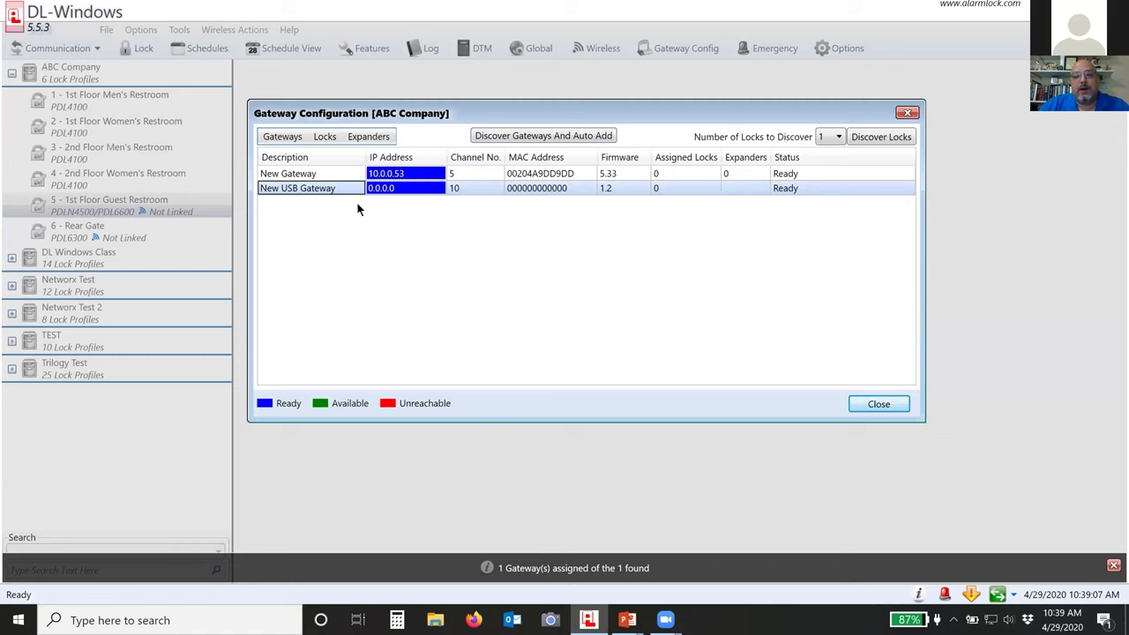
click(310, 176)
click(320, 190)
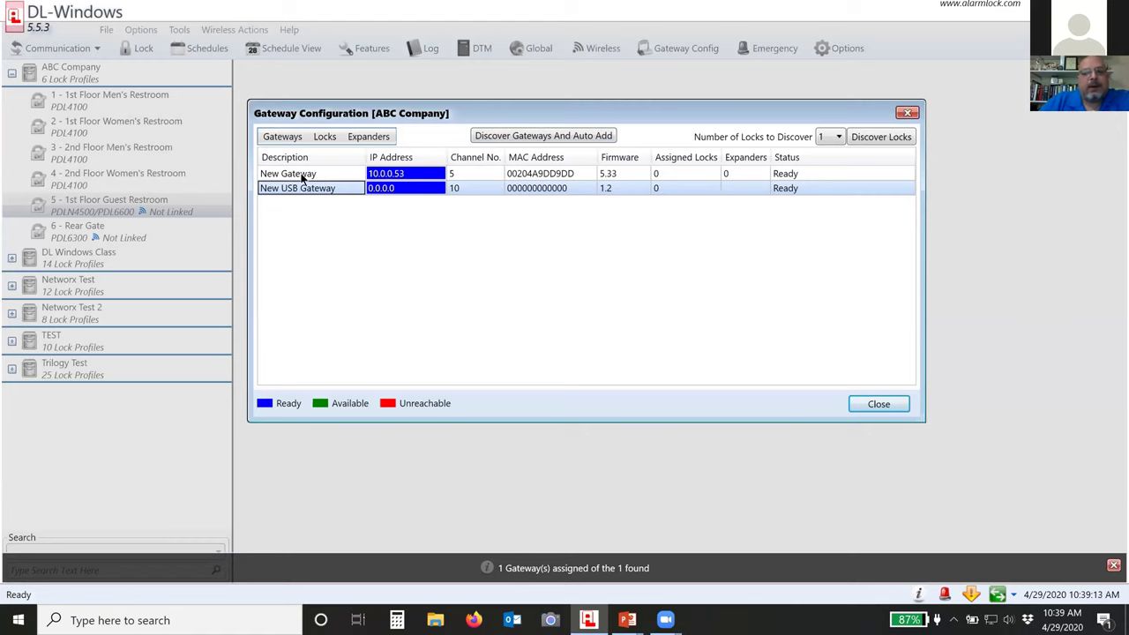
click(296, 175)
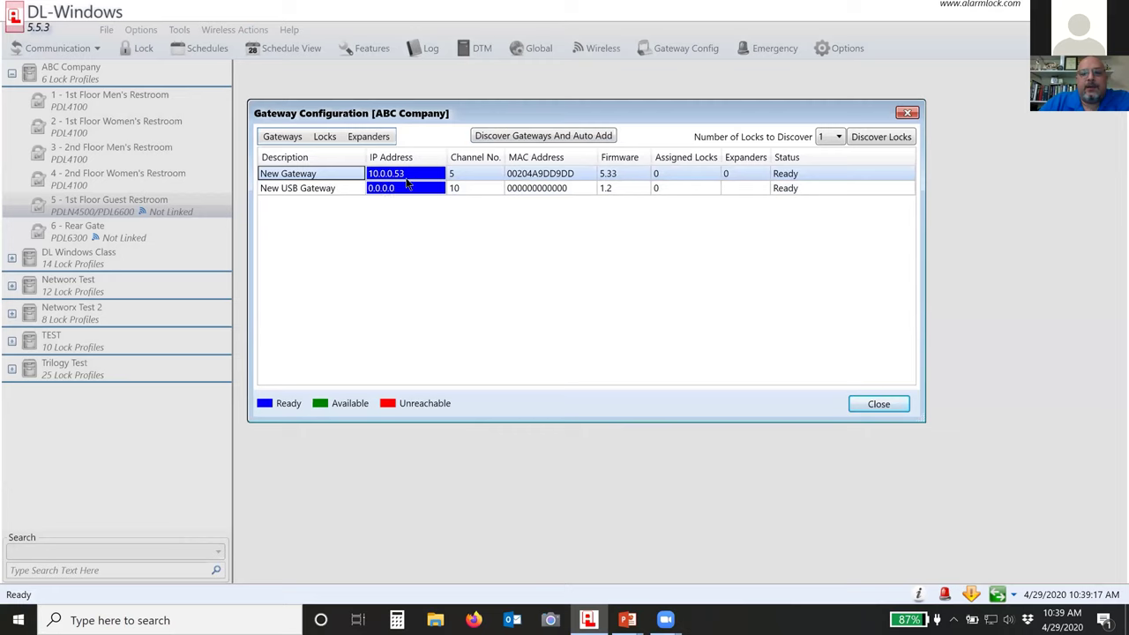
click(282, 141)
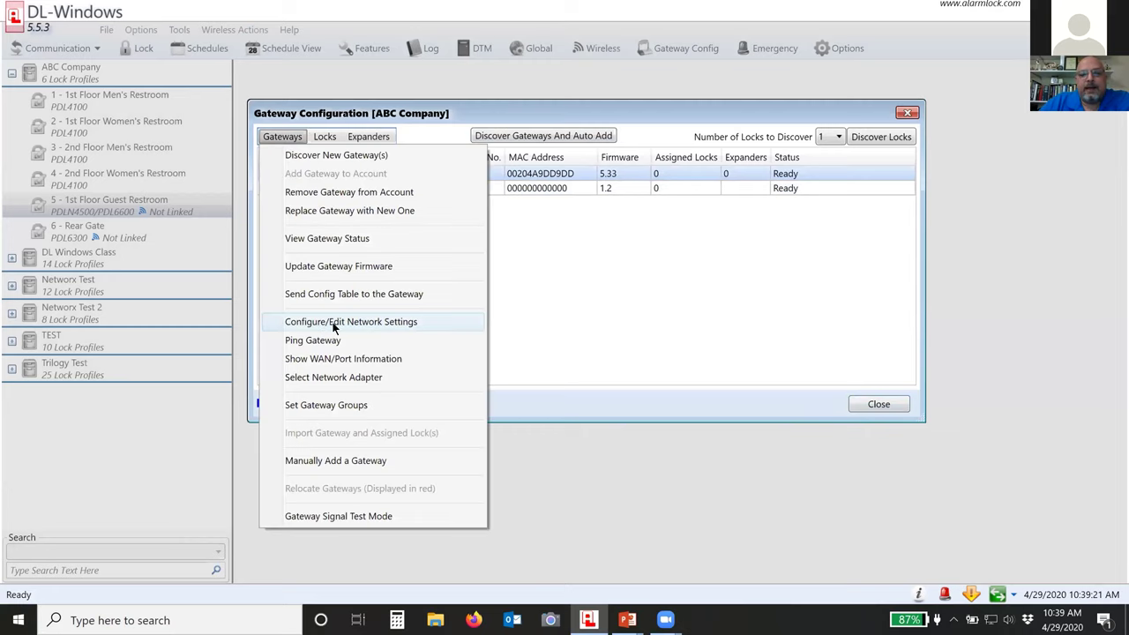
click(462, 129)
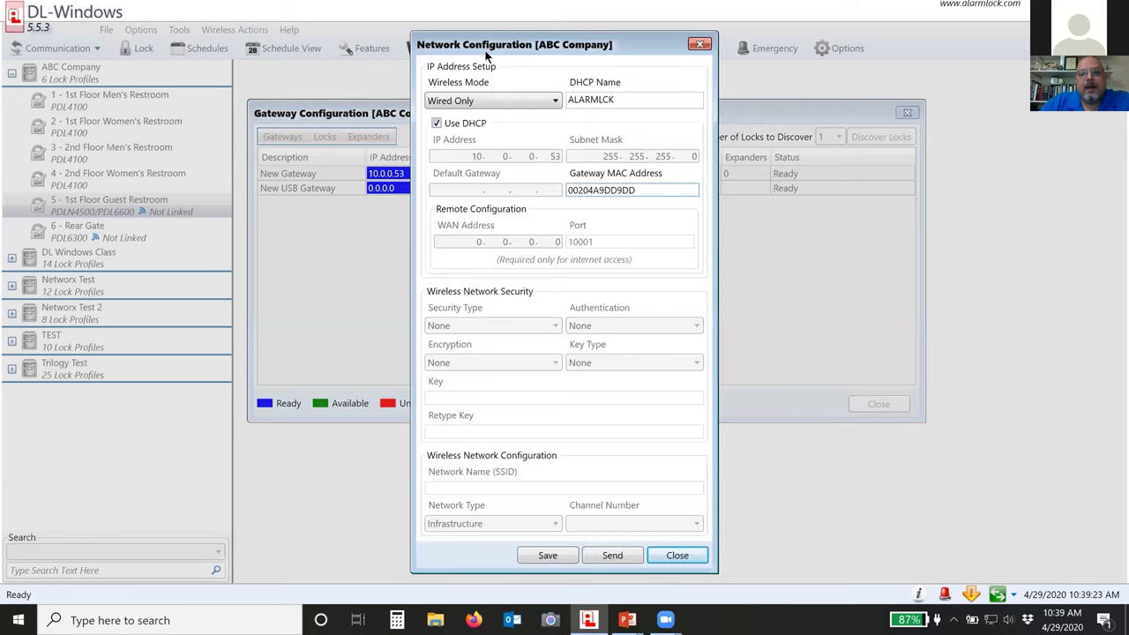
drag(482, 48, 470, 40)
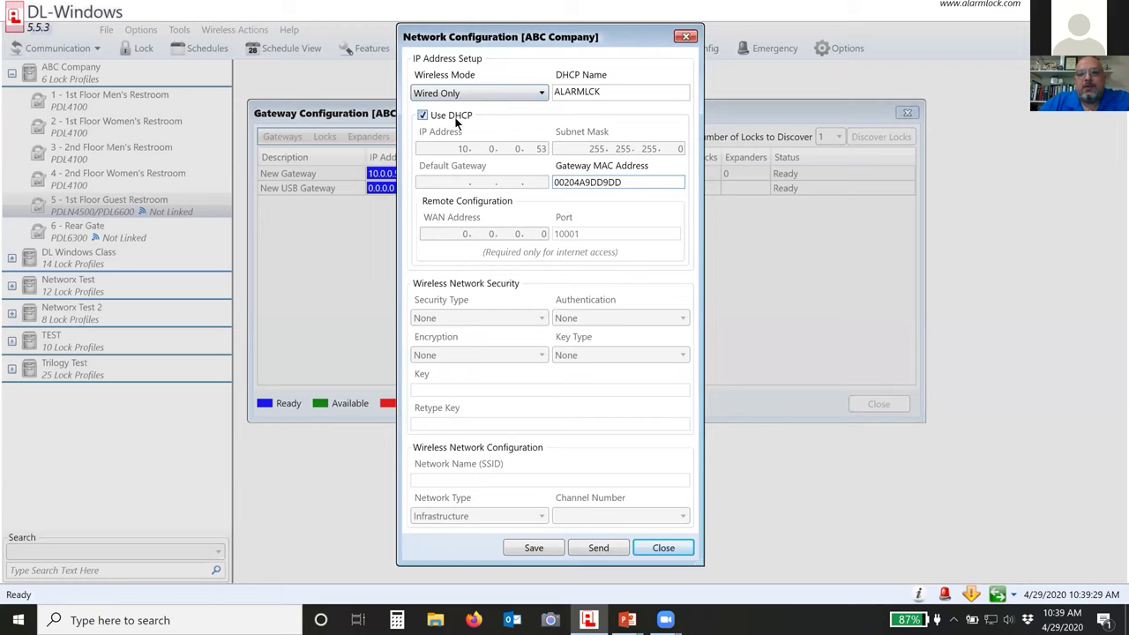
click(425, 115)
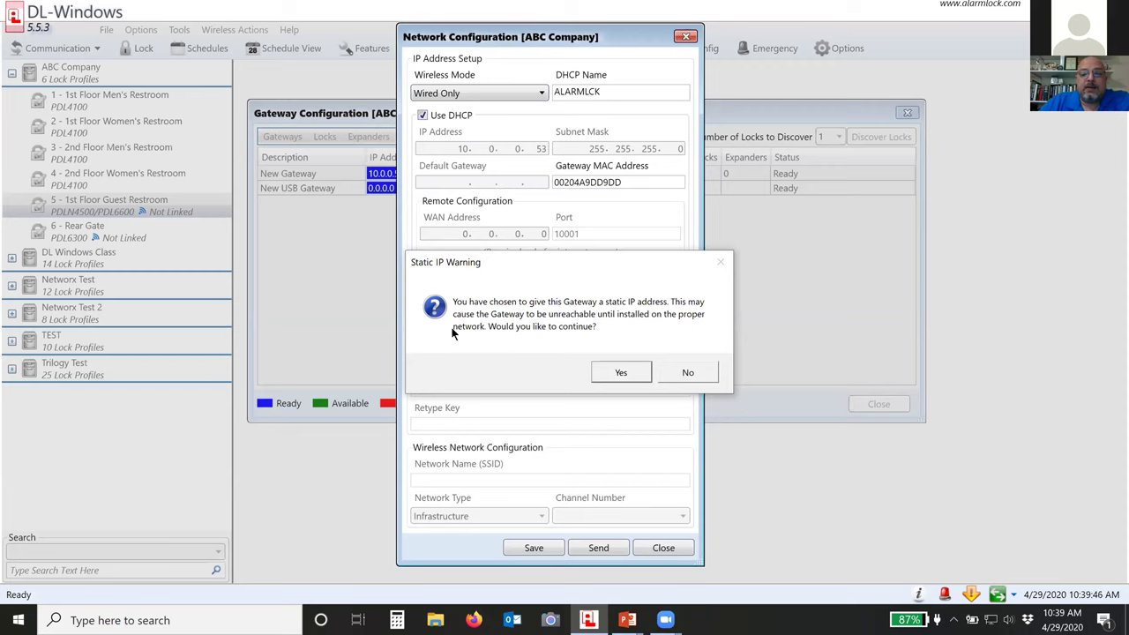
click(621, 373)
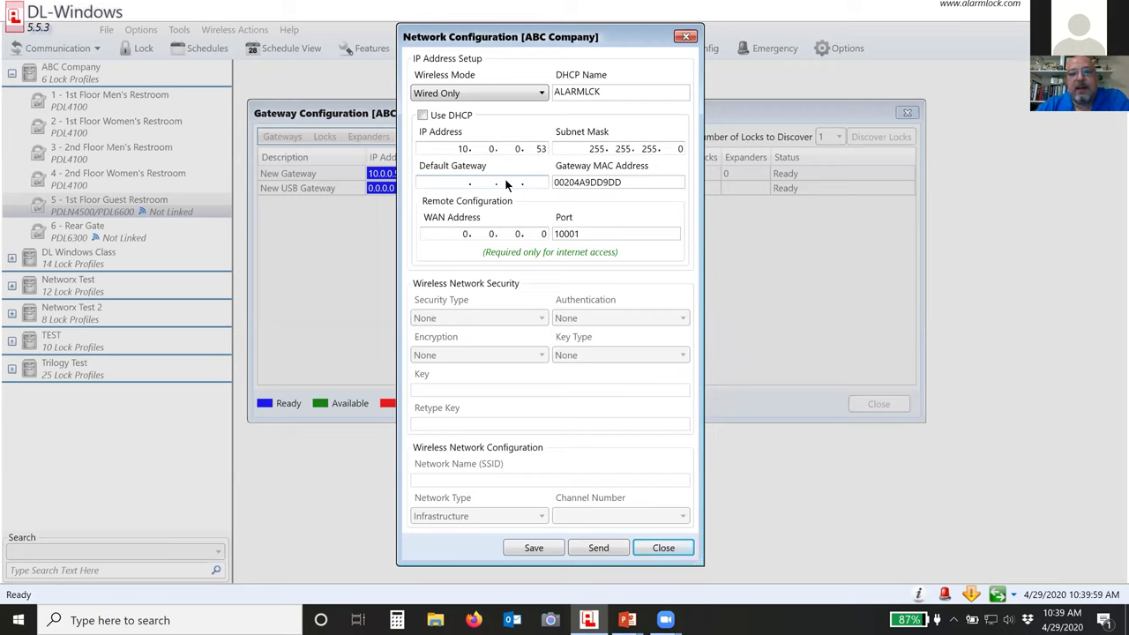
Go through the octets of the gateway's static IP address, re-entering it as 10.0.0.053
click(463, 148)
click(488, 148)
click(518, 148)
click(540, 149)
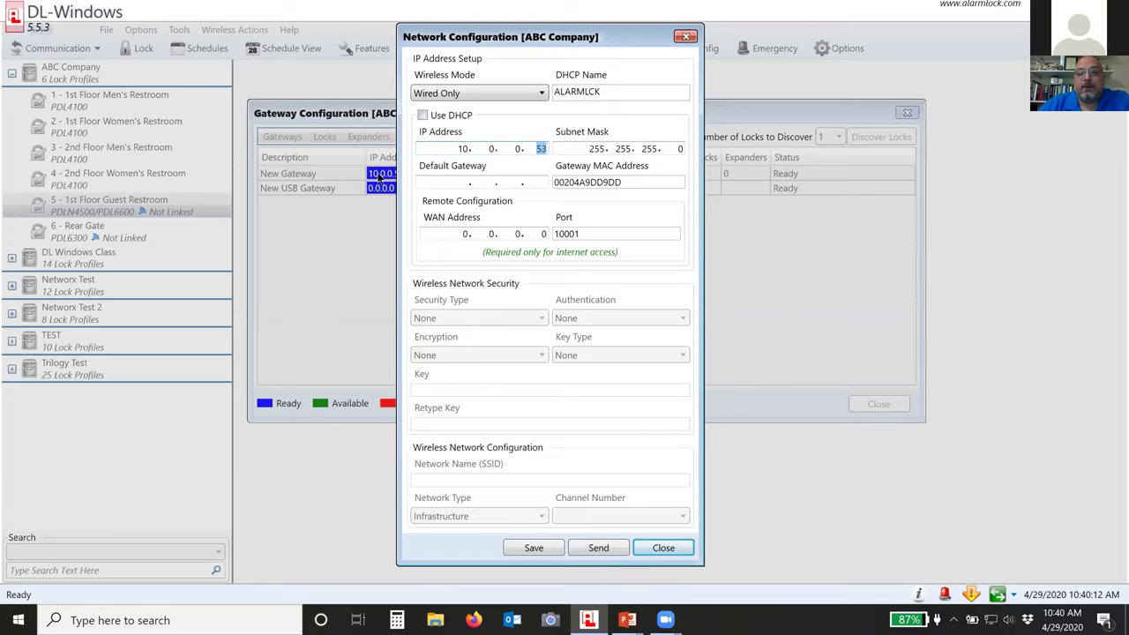
drag(422, 42, 645, 52)
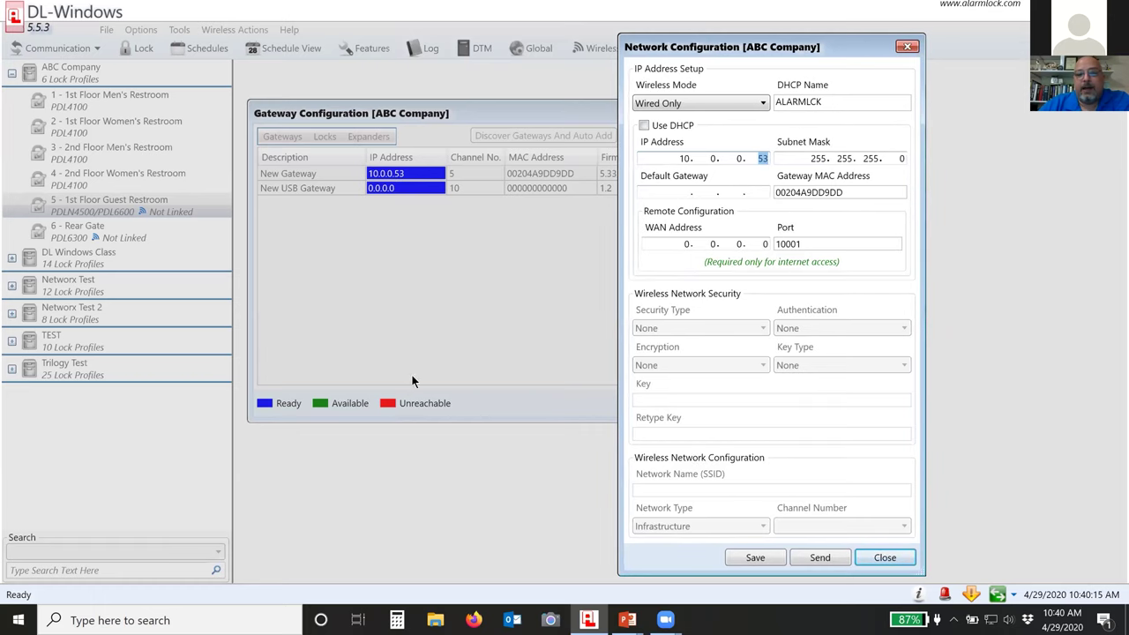
drag(674, 51, 508, 53)
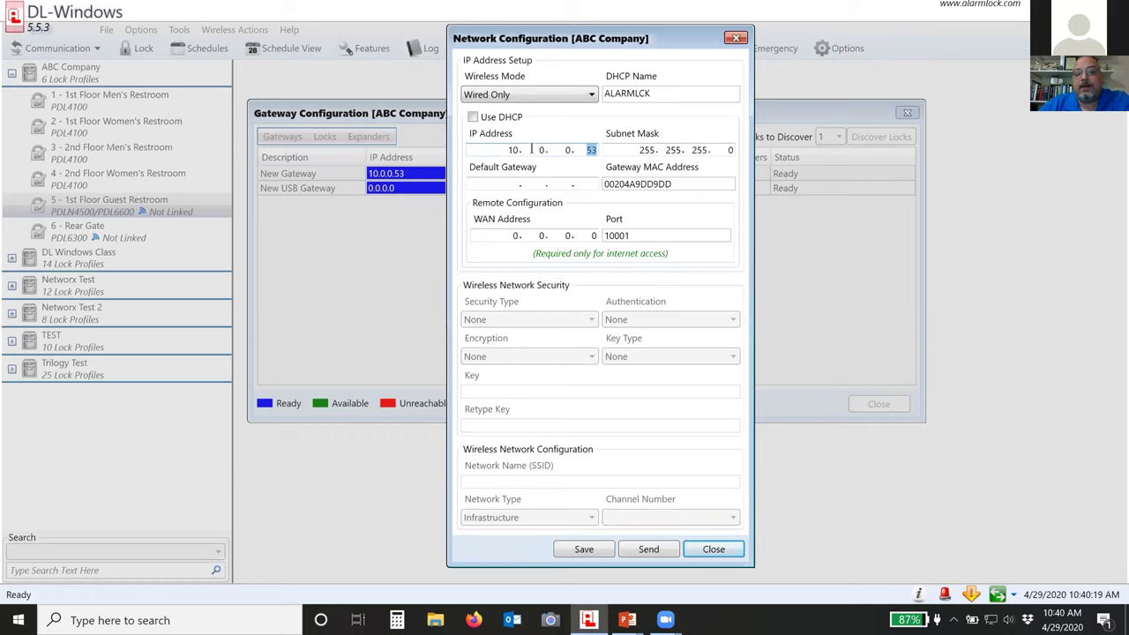
drag(575, 152, 566, 149)
double_click(583, 150)
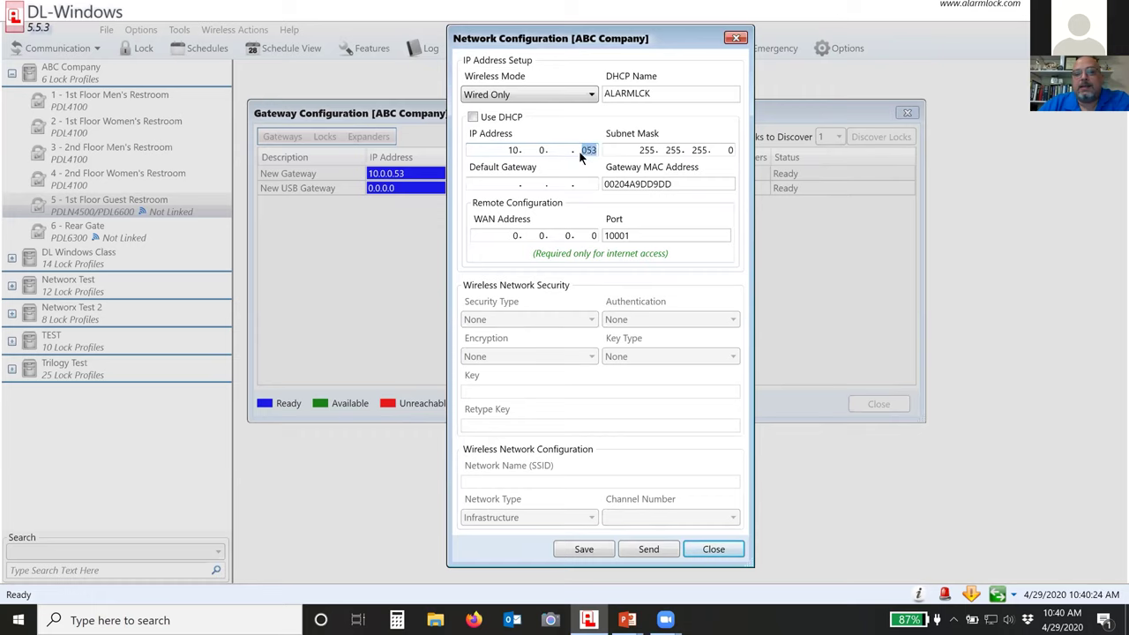
Examine the WAN address, port and wireless mode options, and close the network configuration without saving
click(514, 236)
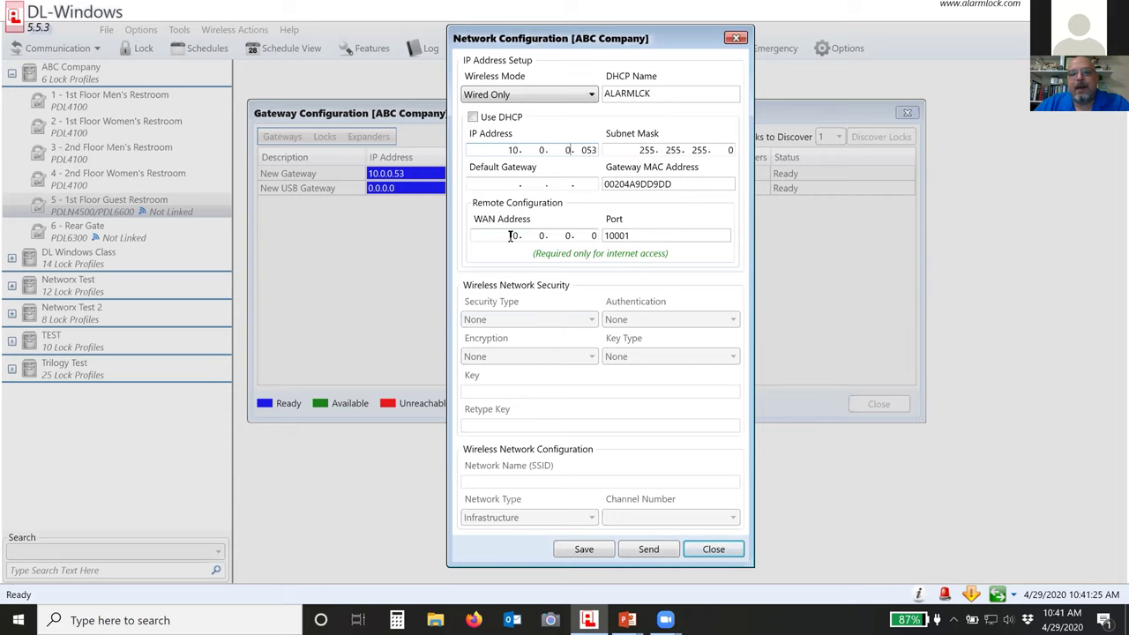
click(634, 236)
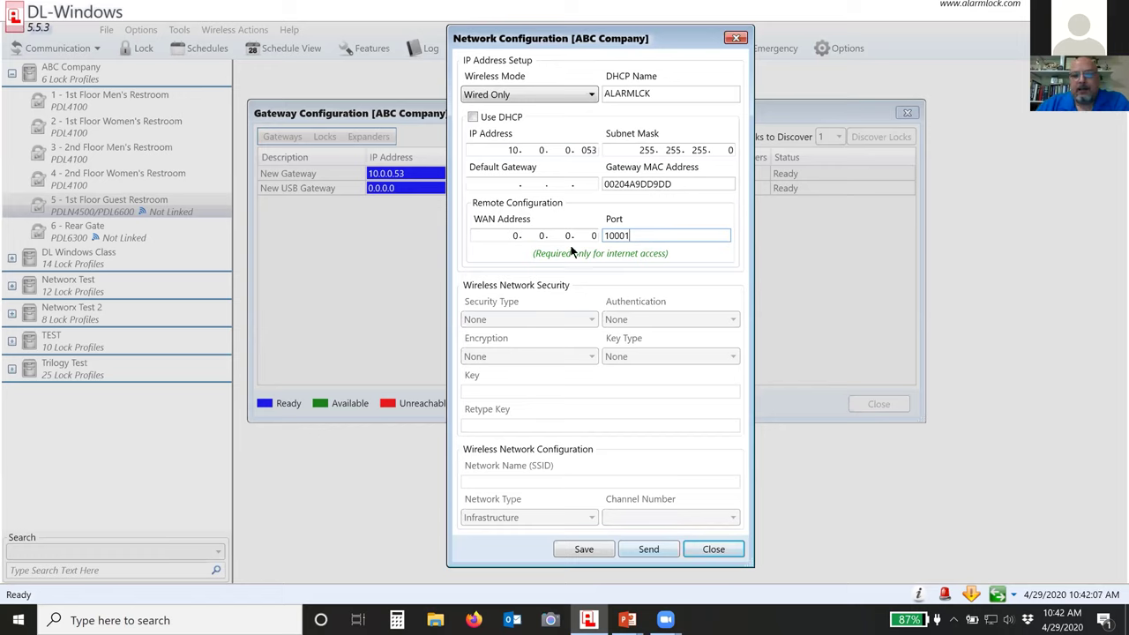
click(524, 95)
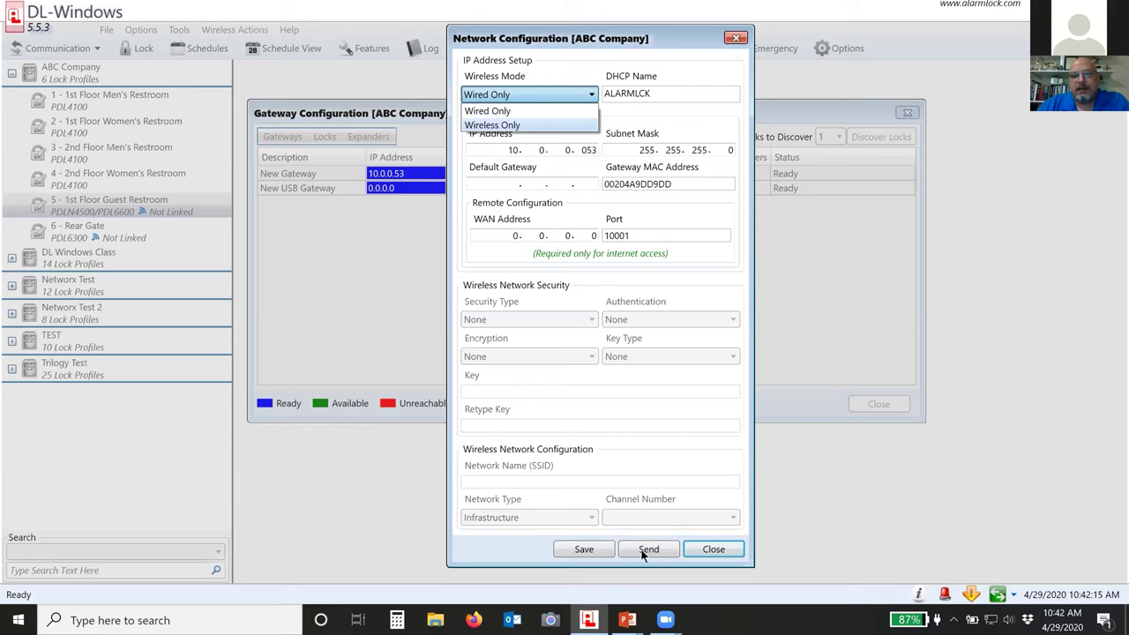
click(591, 477)
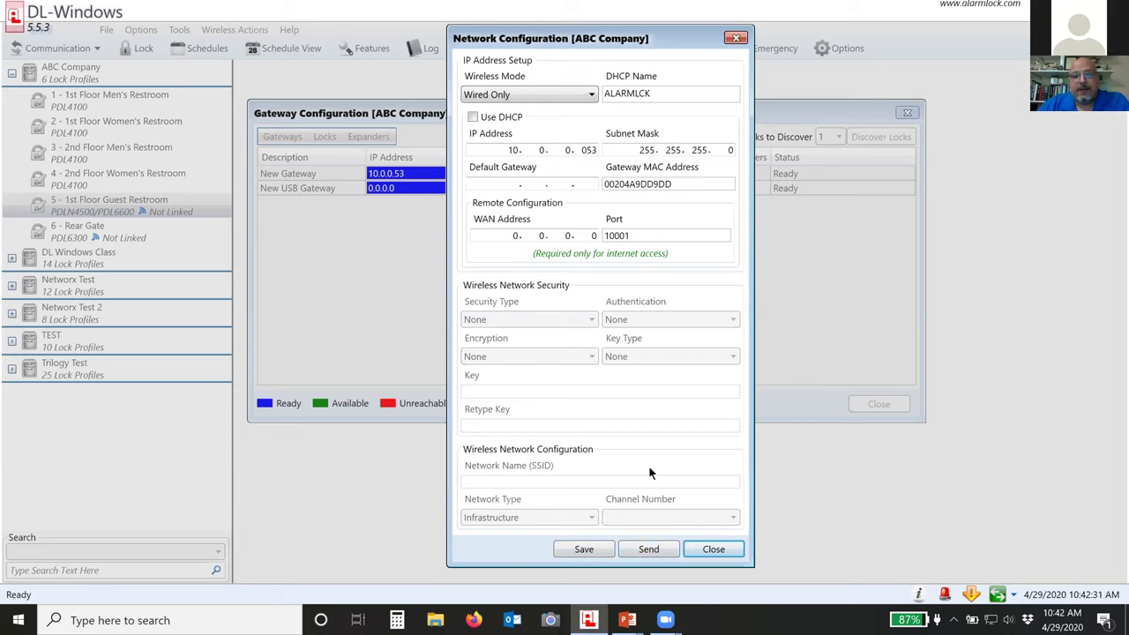
click(713, 549)
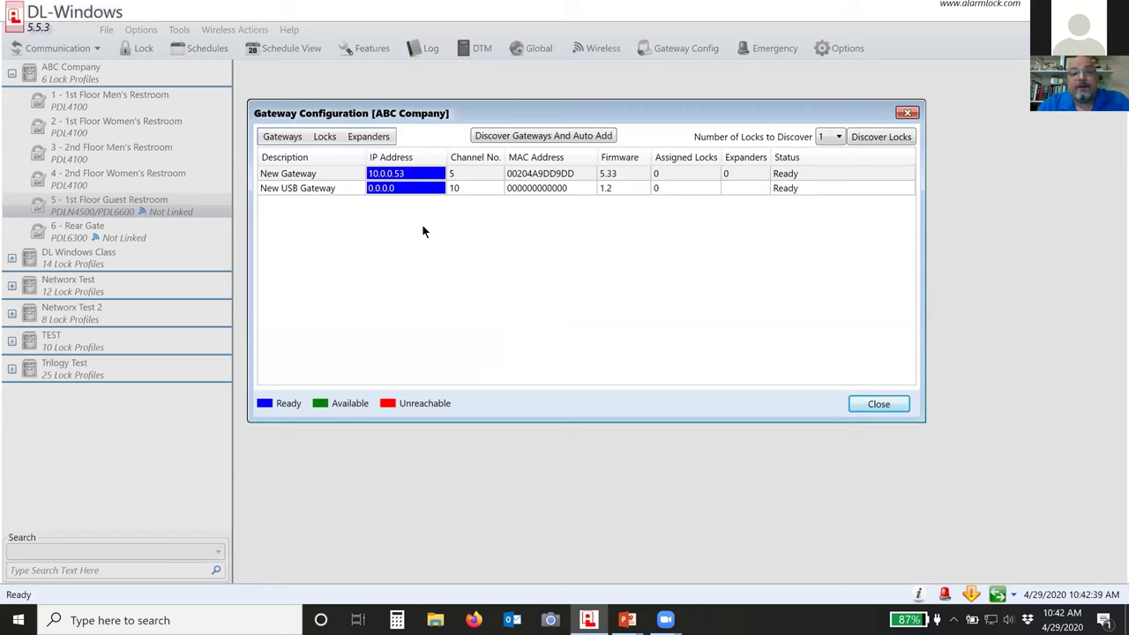
Rename the gateway at 10.0.0.53 as "1st Floor NW Hall"
click(339, 174)
click(339, 174)
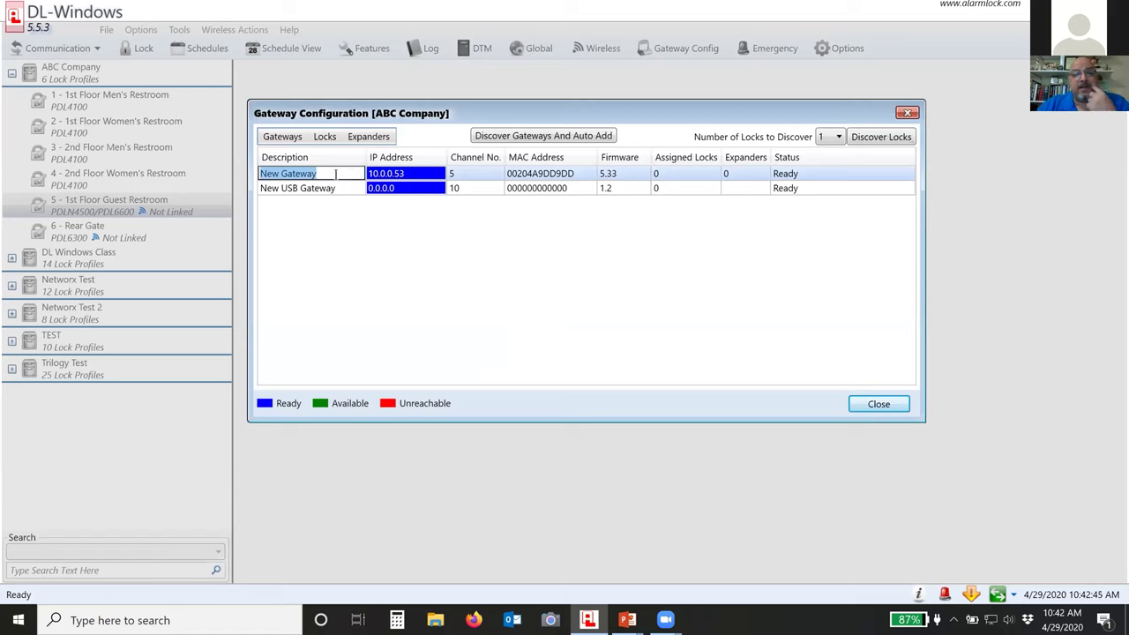
text(1st)
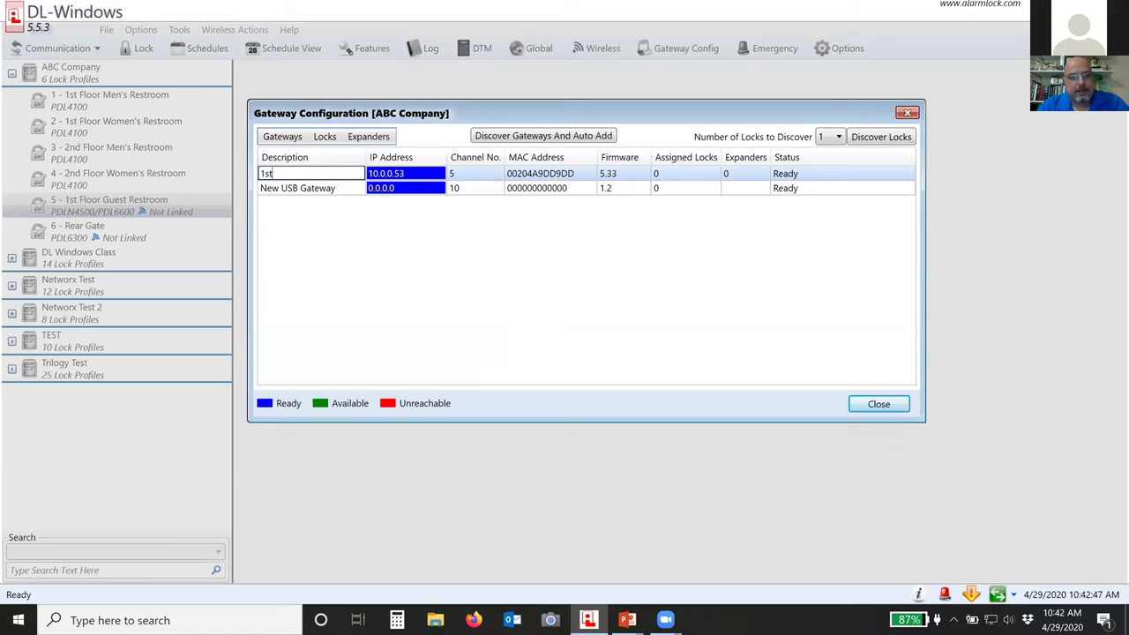
text( Floor NW Hall)
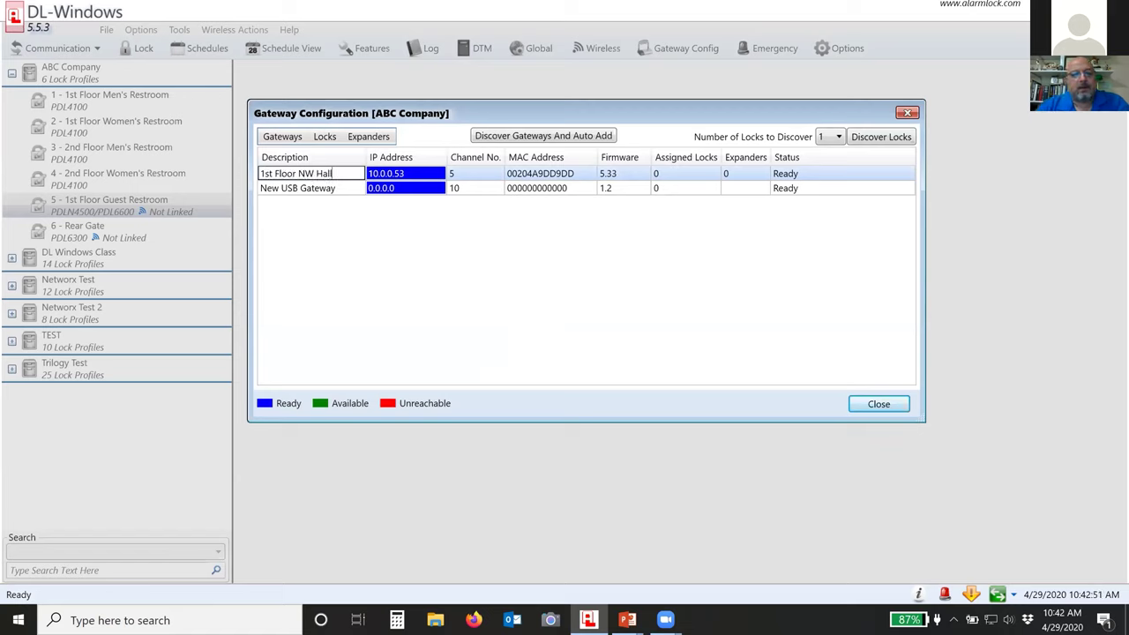
key(Return)
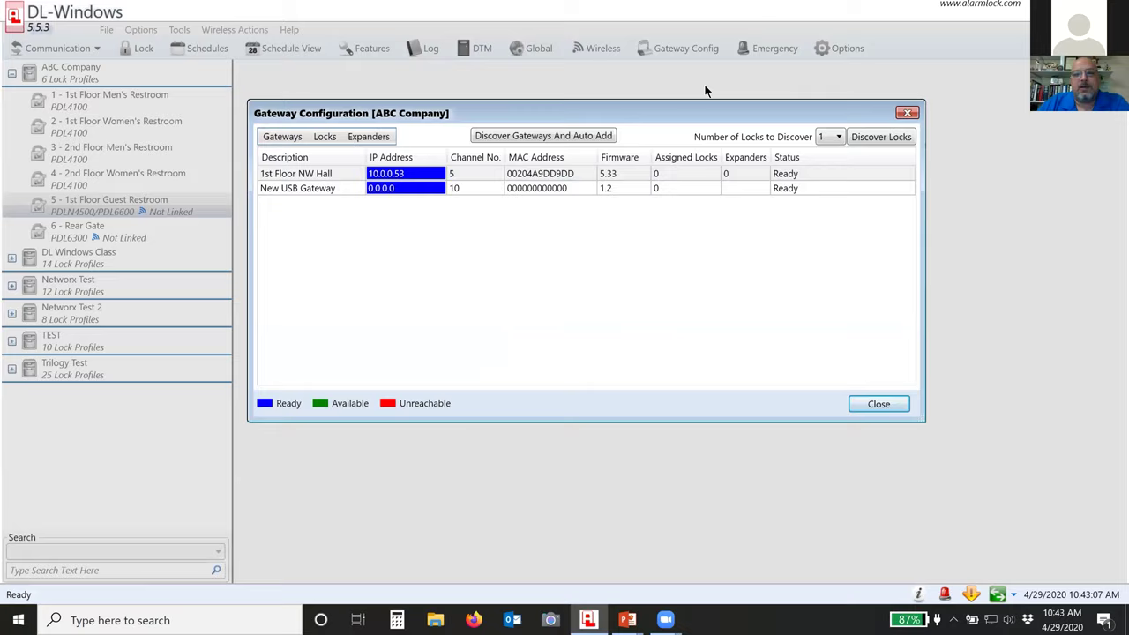
Reopen the ABC Company gateway configuration to recheck the status of both gateways
click(680, 48)
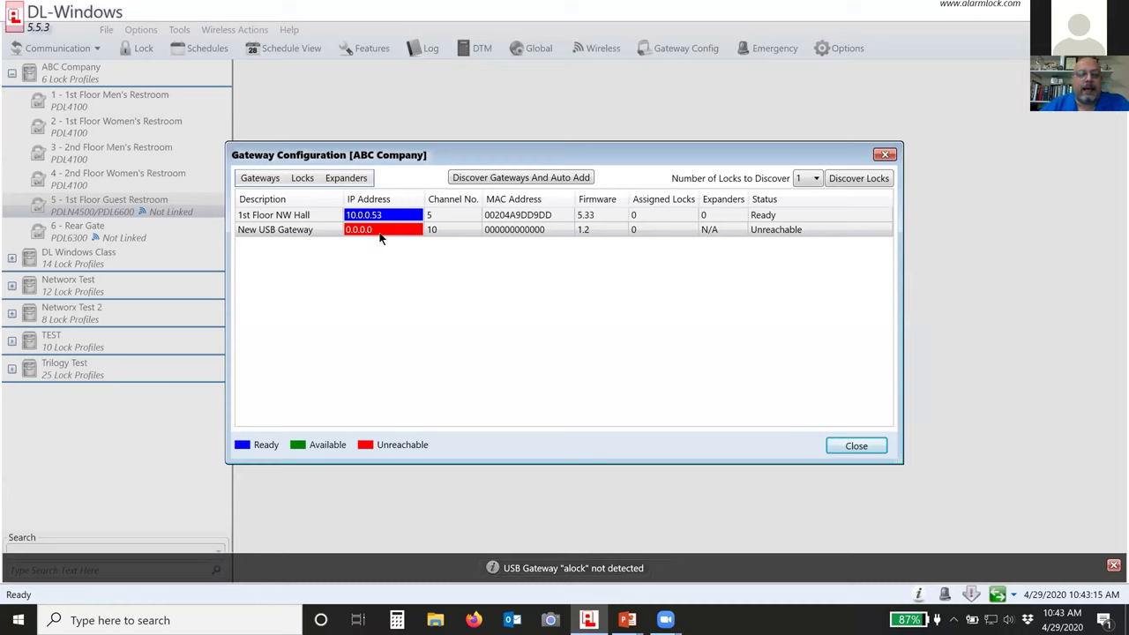
click(315, 216)
drag(357, 161, 383, 105)
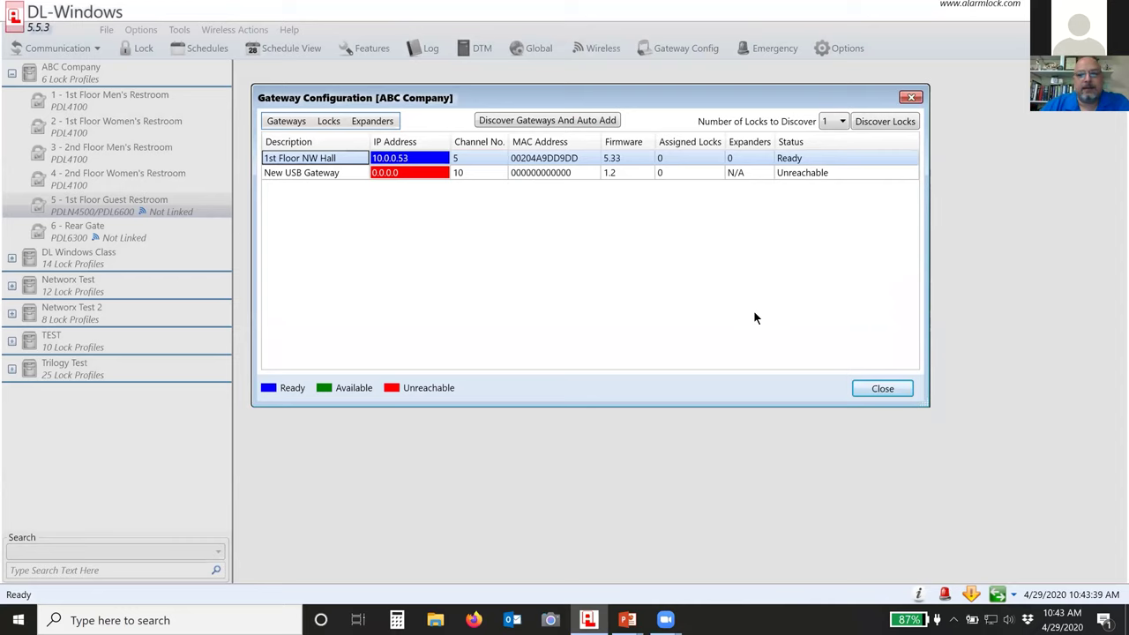
click(880, 387)
click(680, 49)
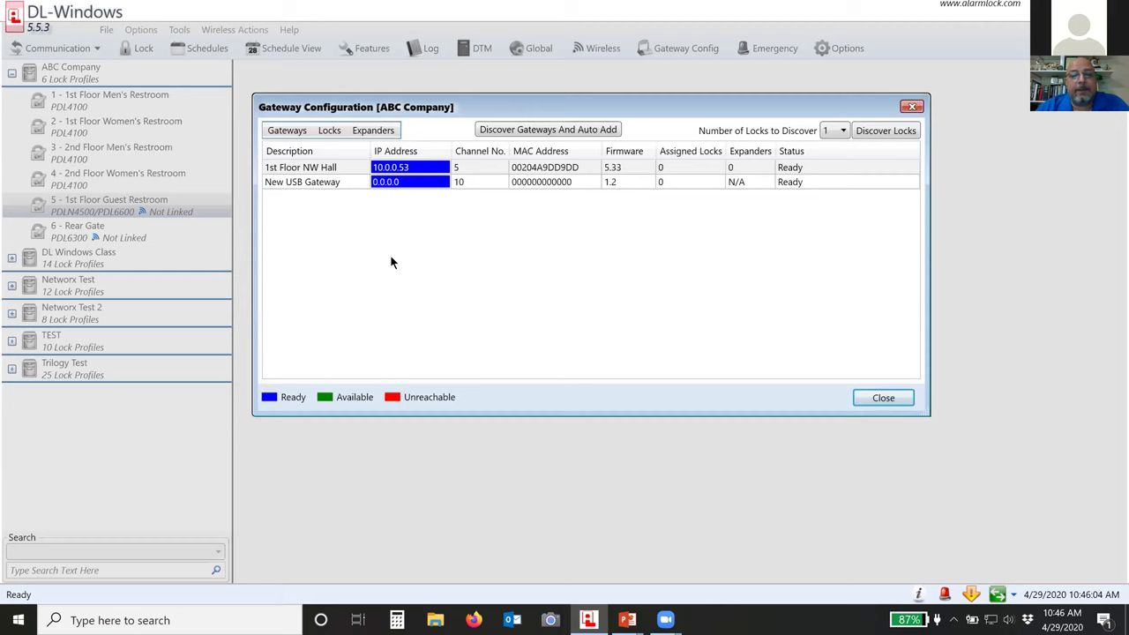
Look over the two gateway entries and the available choices for the number of locks to discover
click(343, 169)
click(328, 182)
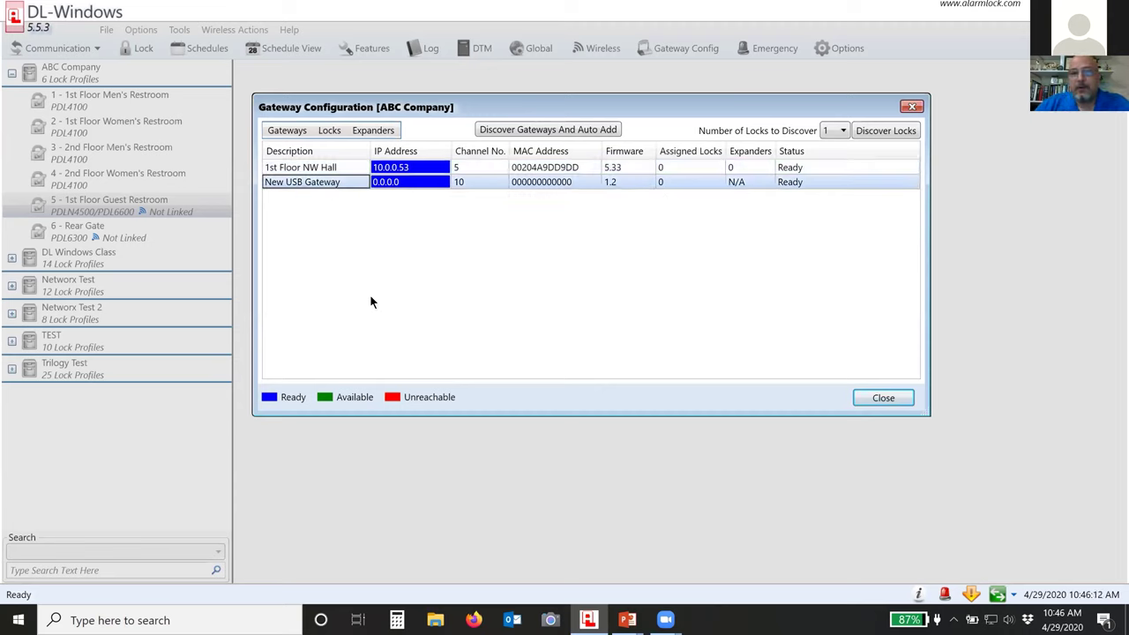
click(320, 183)
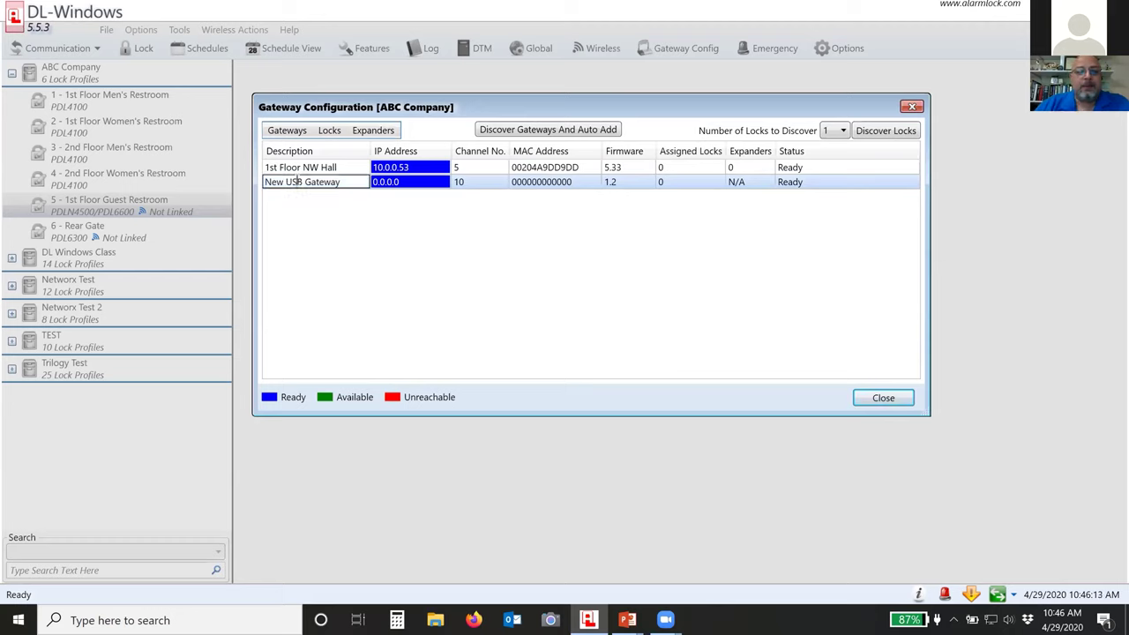
click(336, 188)
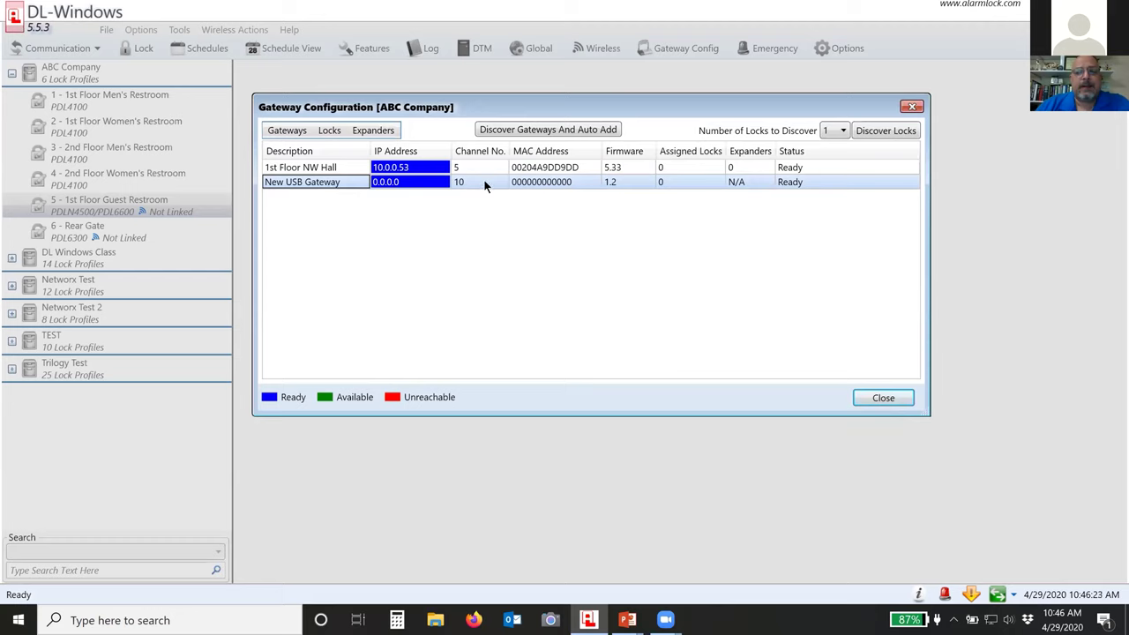
click(843, 130)
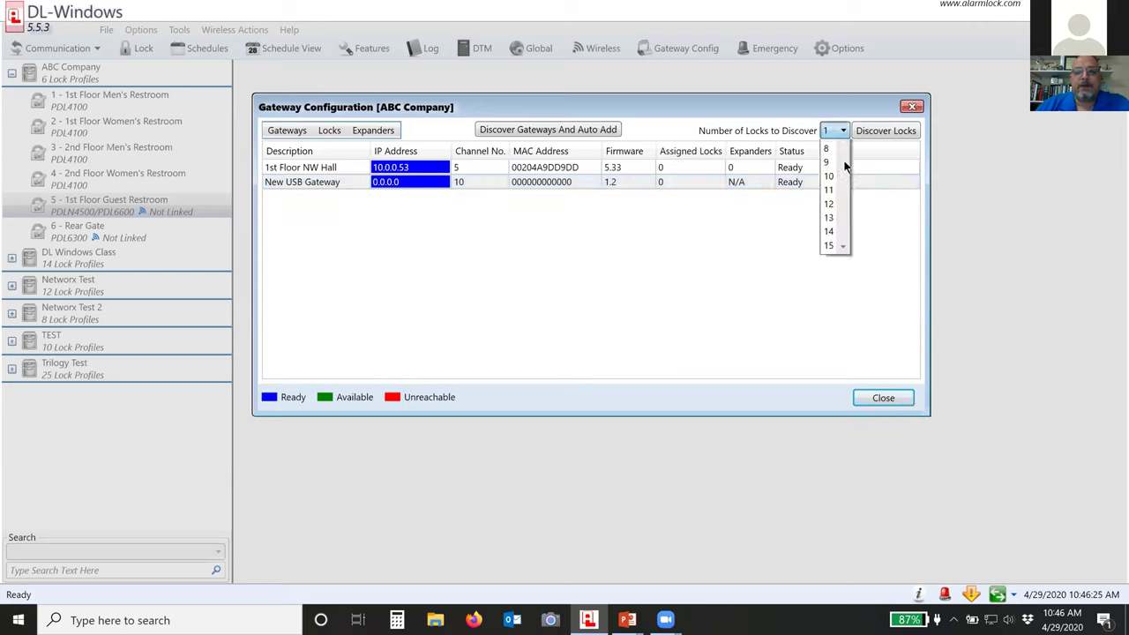
drag(850, 198, 846, 173)
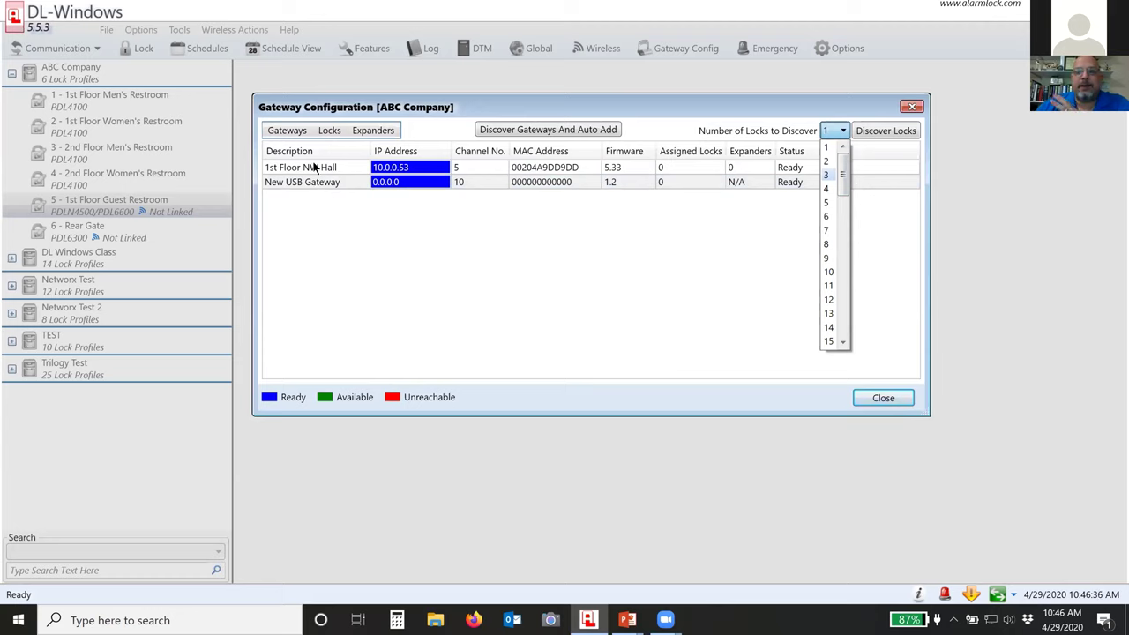
Discover one lock through the New USB Gateway
click(325, 168)
click(310, 182)
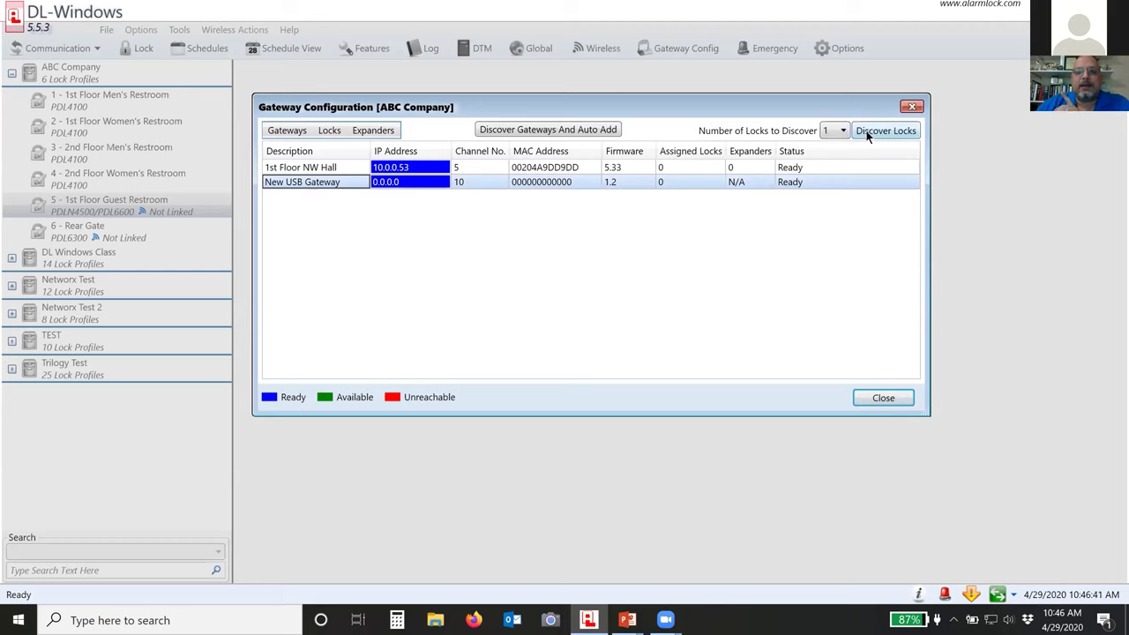
click(836, 129)
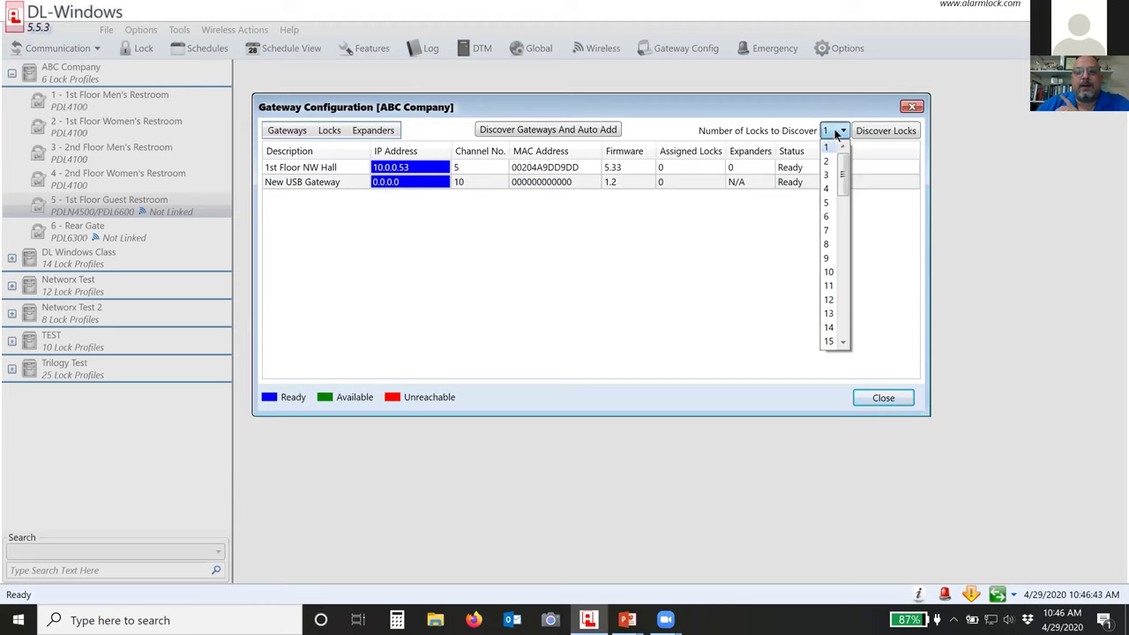
click(835, 128)
click(873, 132)
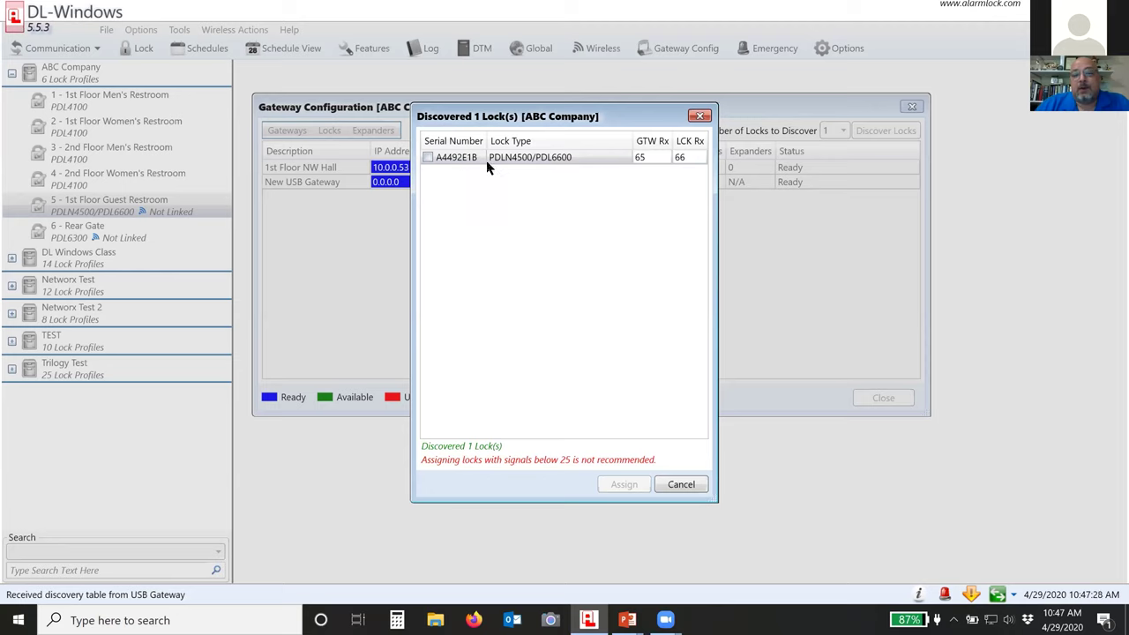
Select the discovered PDLN4500/PDL6600 lock, check its gateway and lock signal readings, and assign it to the gateway
click(428, 158)
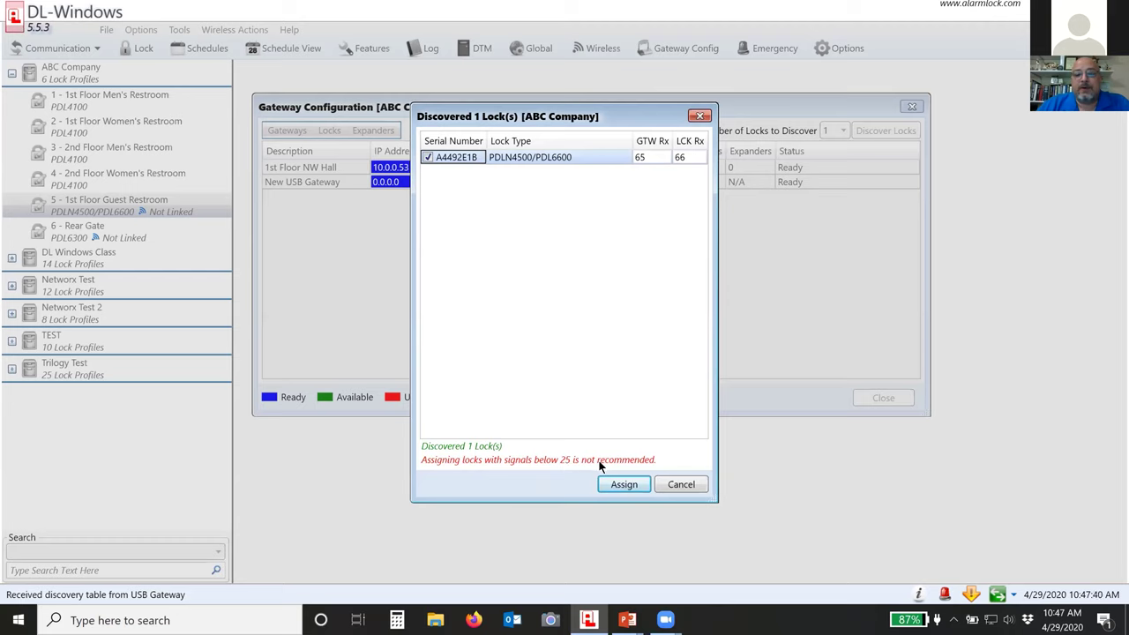
click(648, 159)
click(684, 158)
click(653, 158)
click(688, 158)
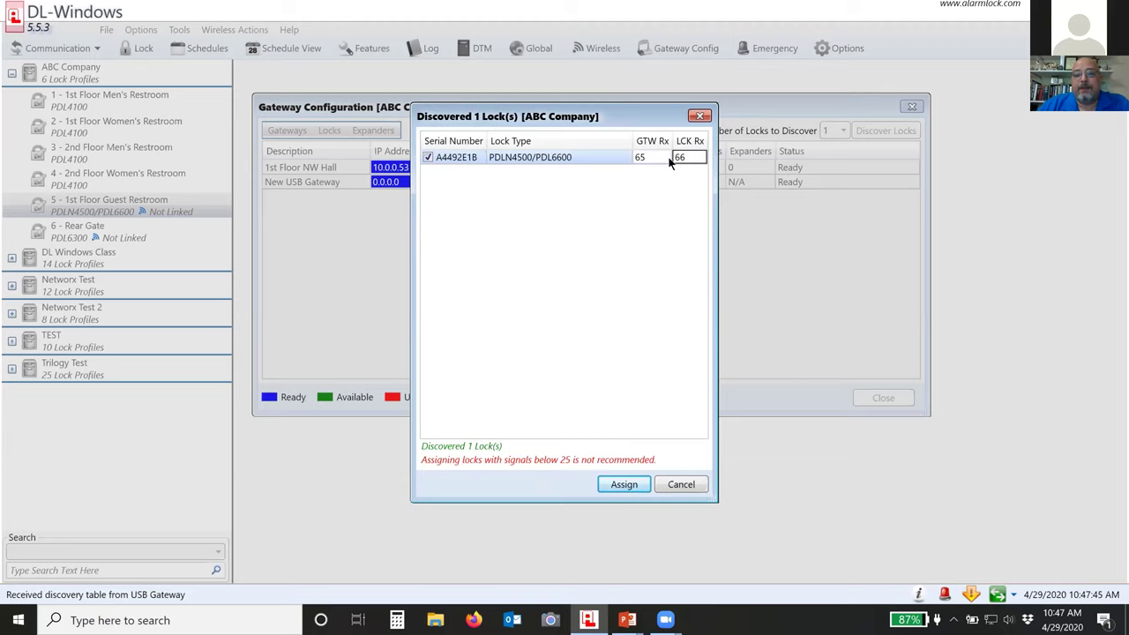
click(616, 489)
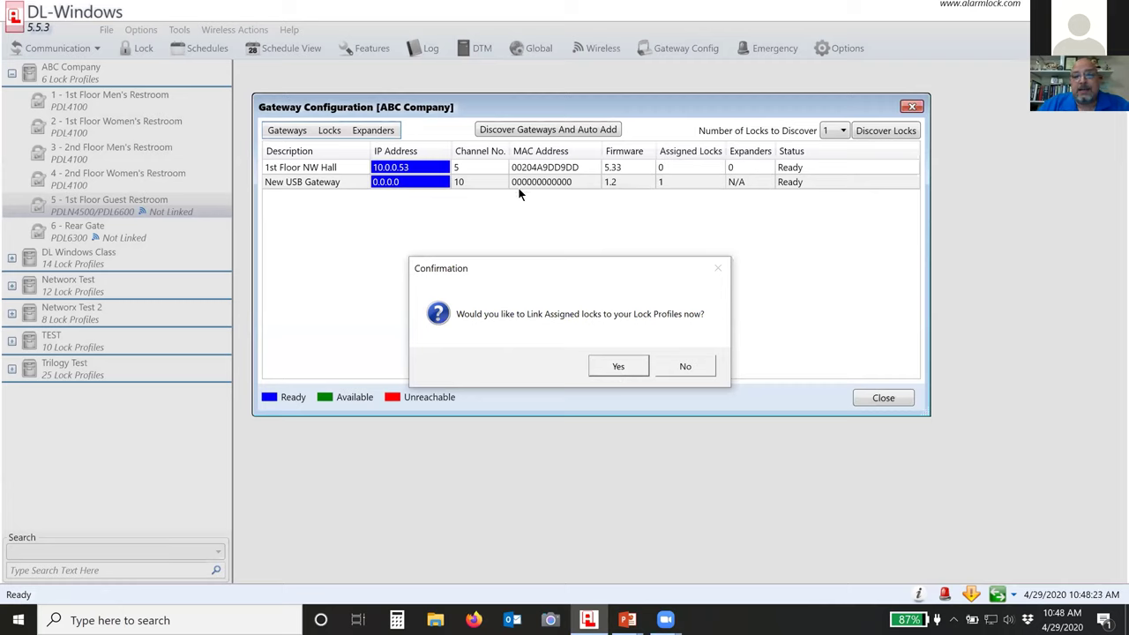
Accept linking the assigned lock now and link the 1st Floor Guest Restroom profile to the available PDLN4500/PDL6600 lock
click(618, 367)
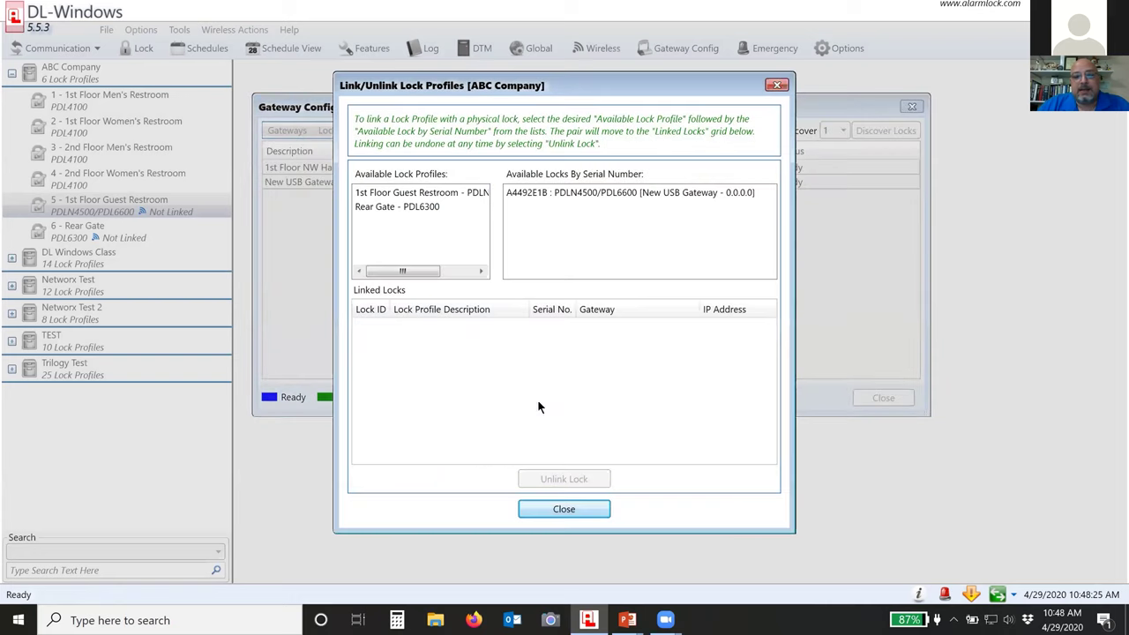
drag(466, 88, 465, 79)
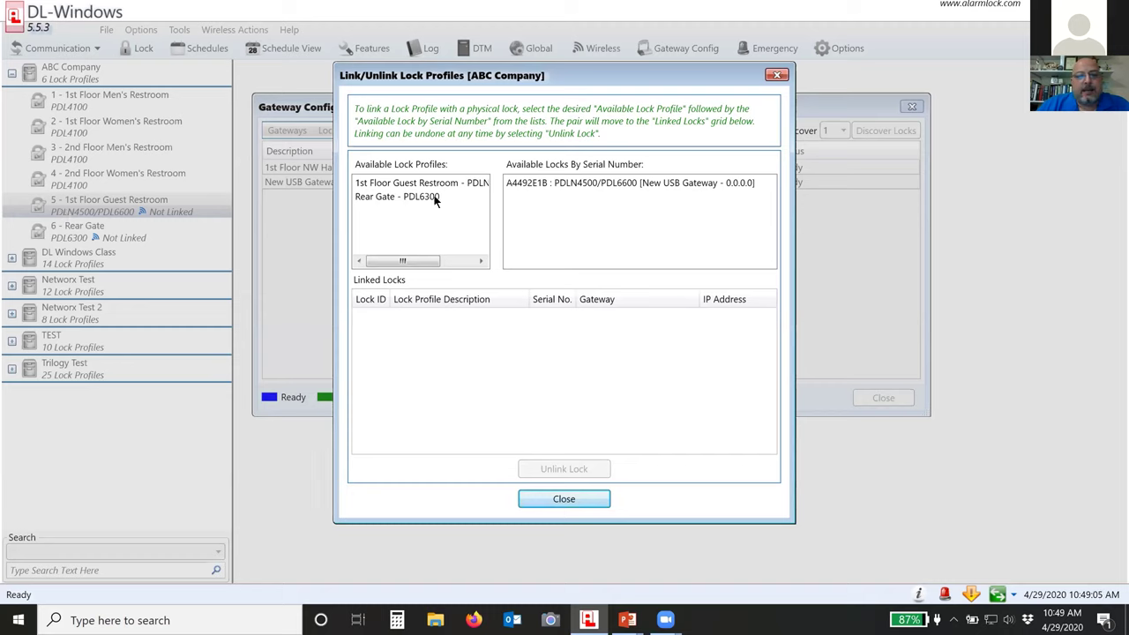
click(381, 200)
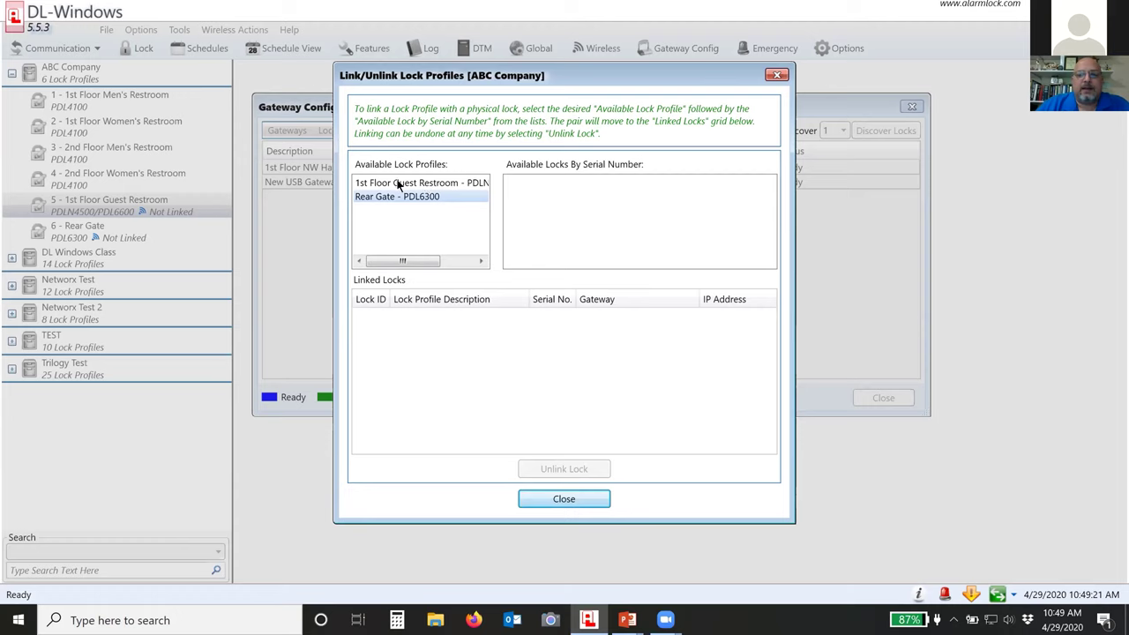
drag(416, 261, 446, 262)
click(433, 182)
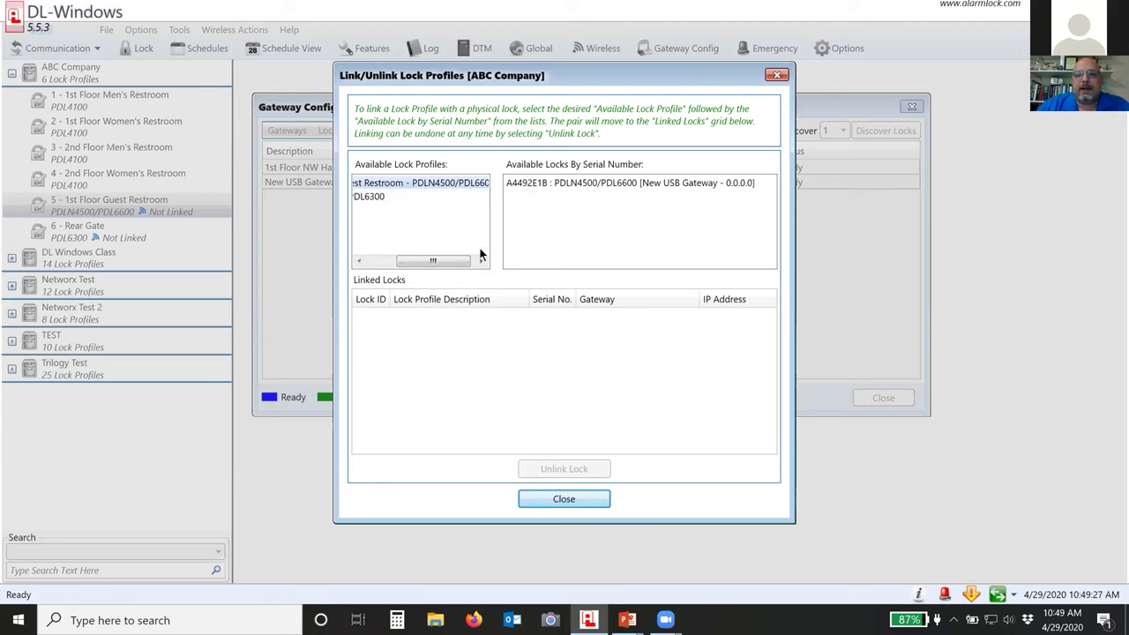
drag(447, 259, 416, 260)
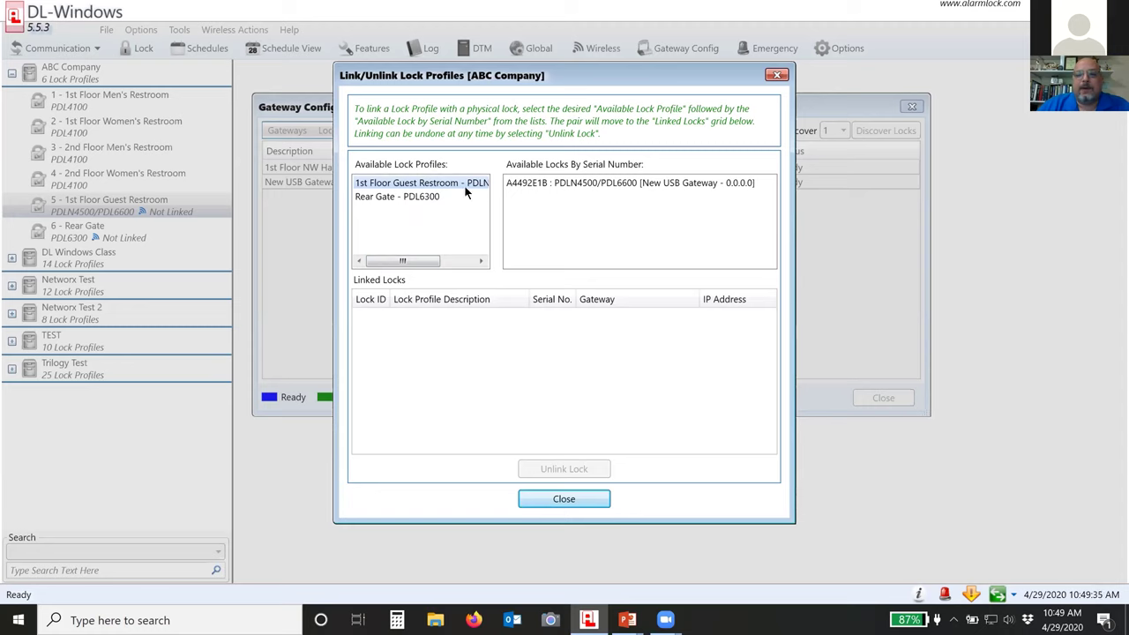
click(528, 185)
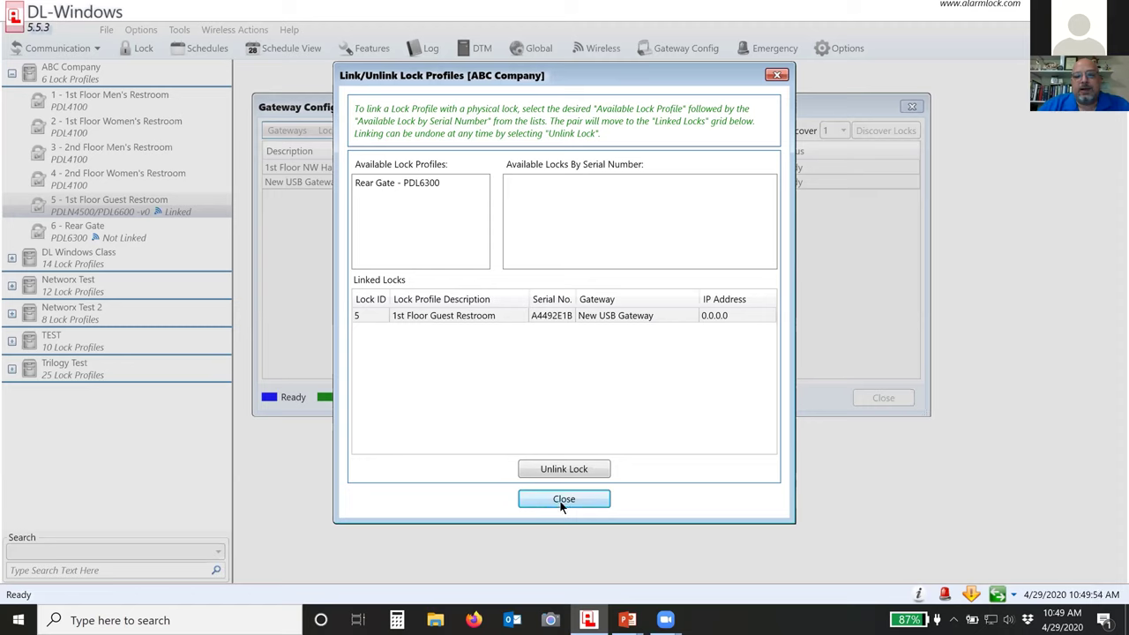
Unlink the 1st Floor Guest Restroom lock and link it again to the same profile, closing the profile linking
click(507, 319)
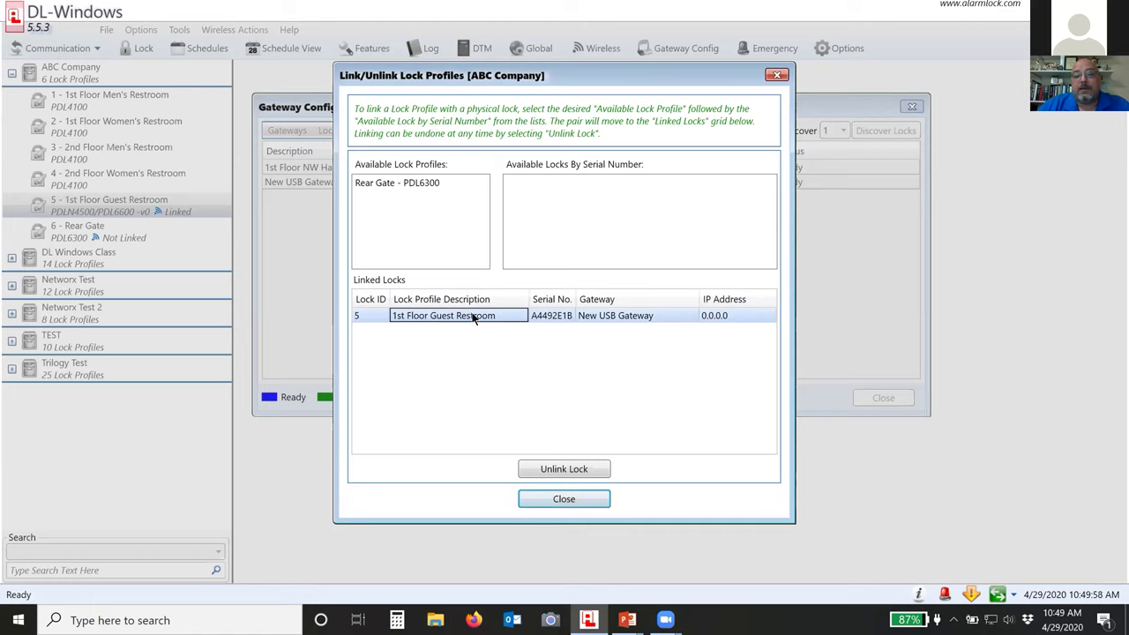
click(564, 469)
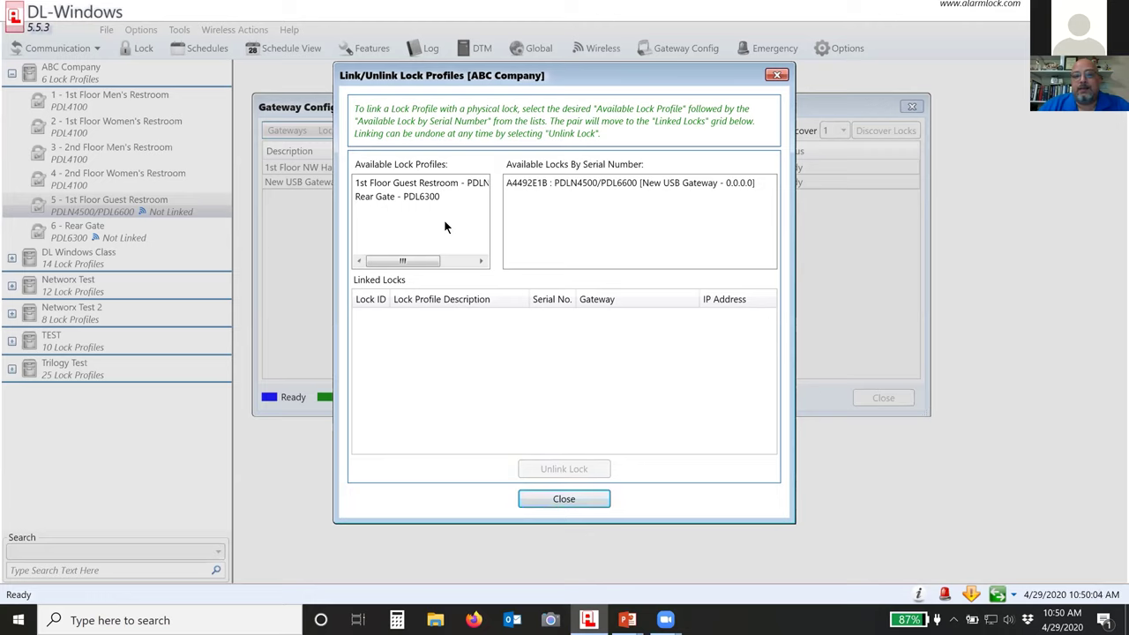
click(437, 187)
click(523, 186)
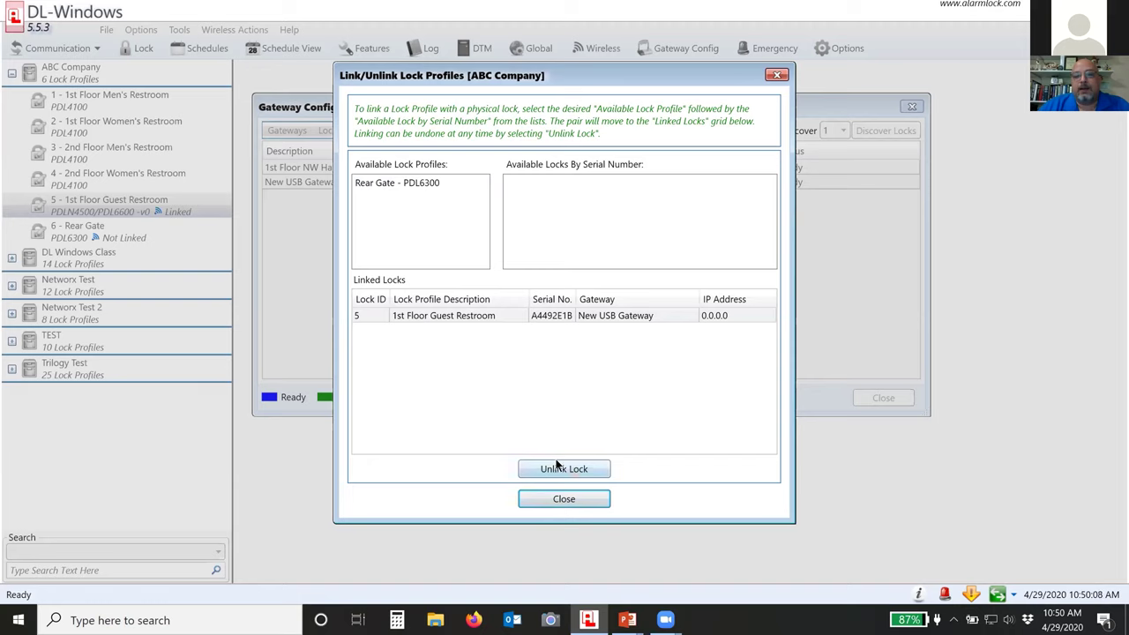
click(561, 499)
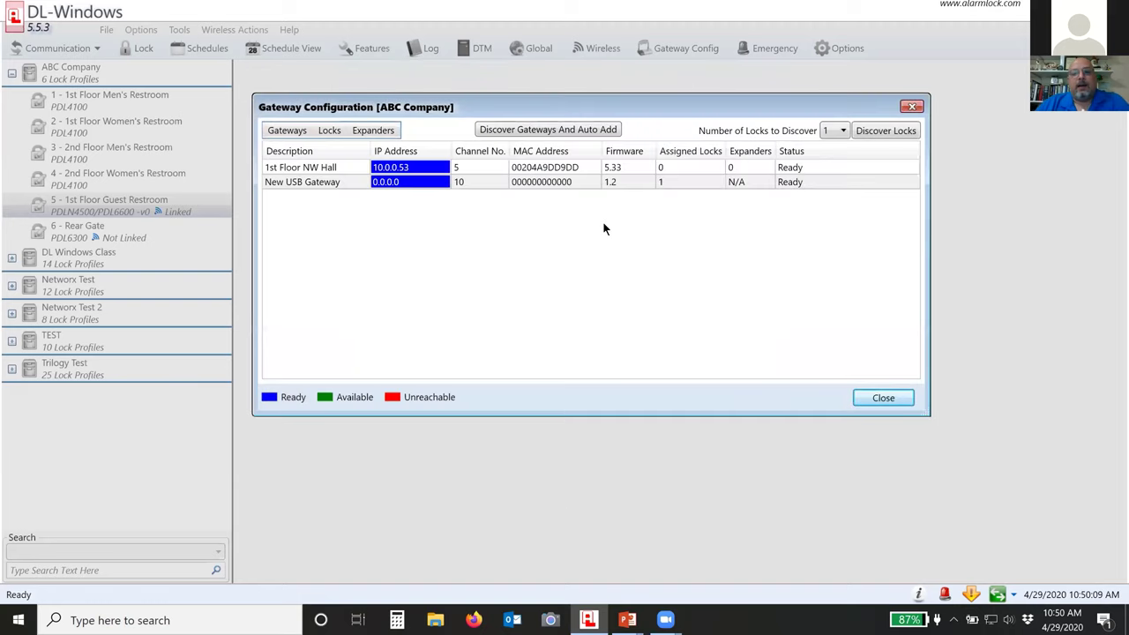
Check the number of locks assigned to the New USB Gateway and close the gateway configuration
click(676, 182)
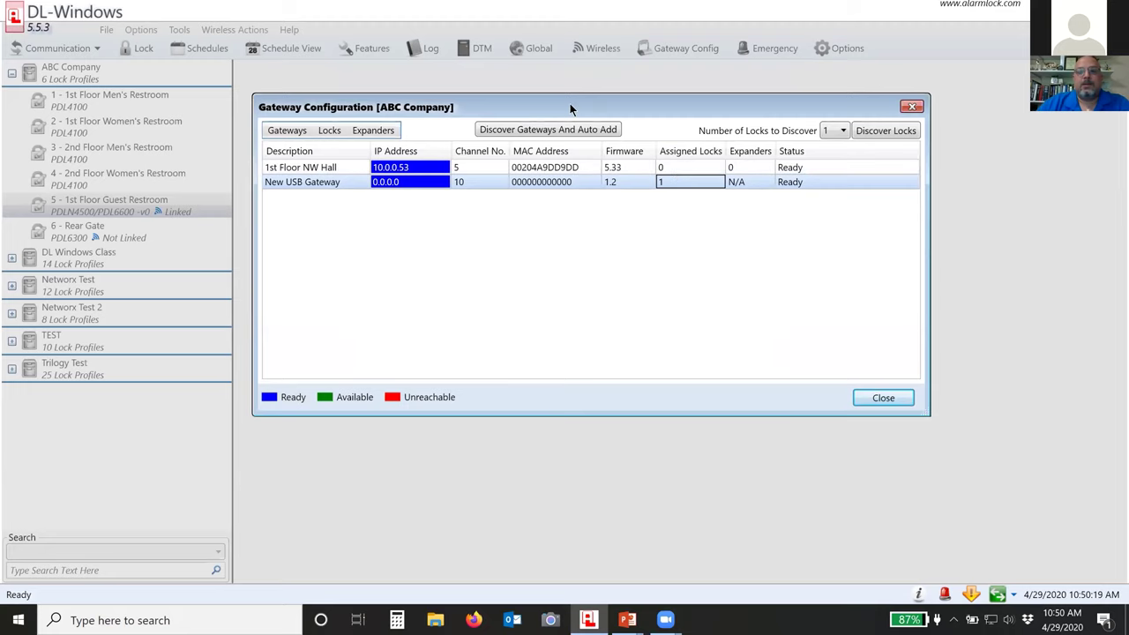
drag(571, 107, 592, 113)
click(297, 232)
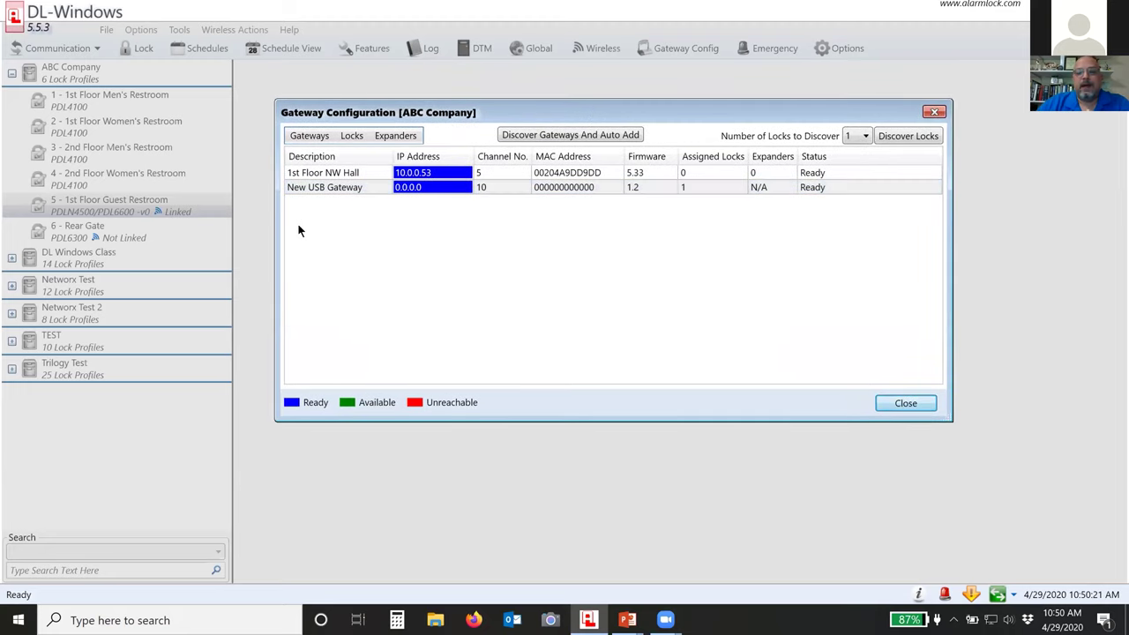
key(Escape)
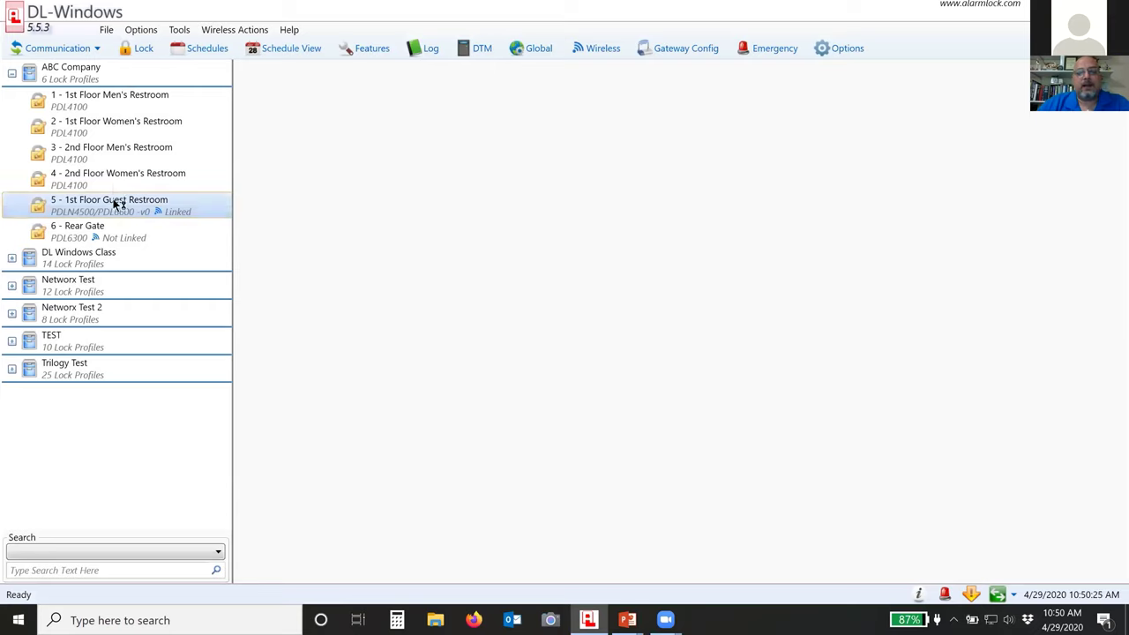
Run a Send/Receive All communication with the 1st Floor Guest Restroom lock, including 50 event logs, and close the event log and communication
click(81, 49)
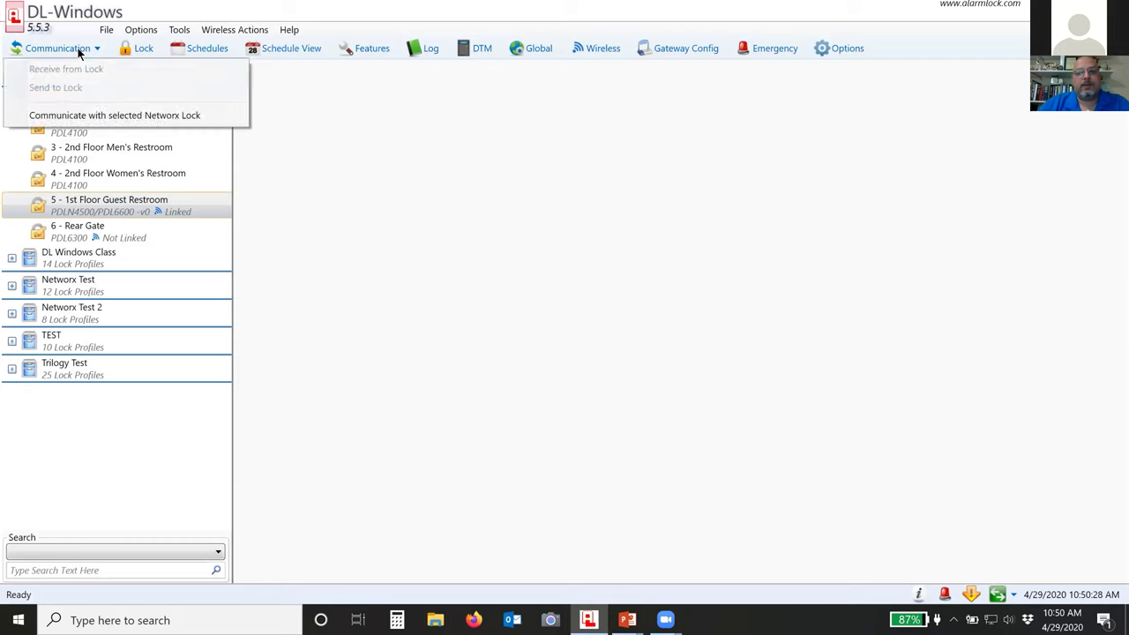
click(148, 117)
click(462, 179)
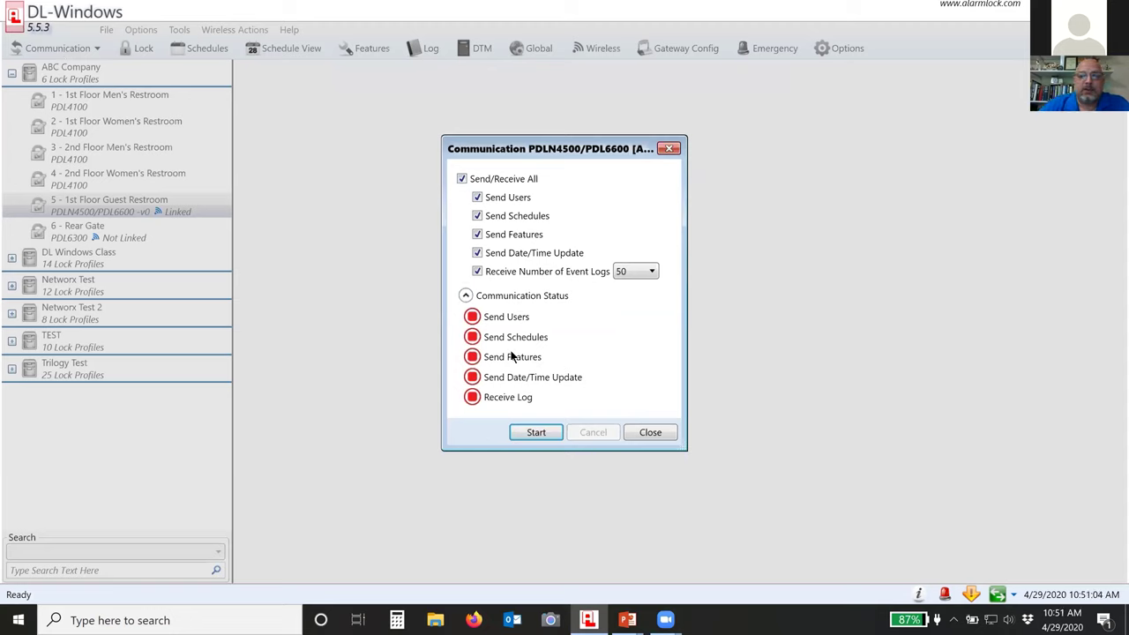
click(538, 434)
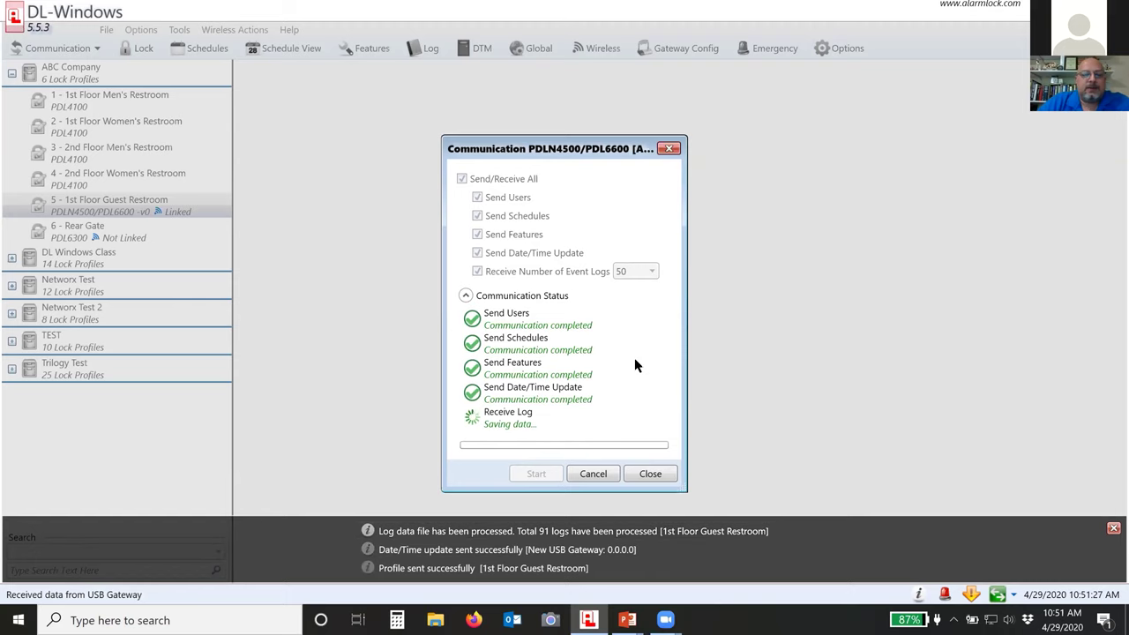
click(777, 436)
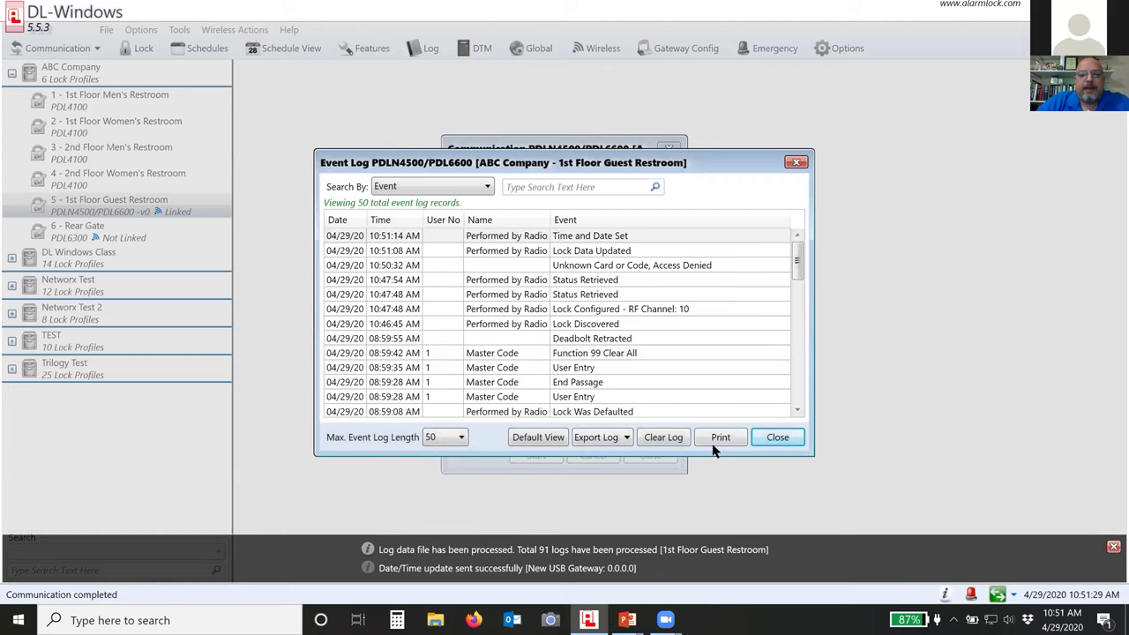
key(Escape)
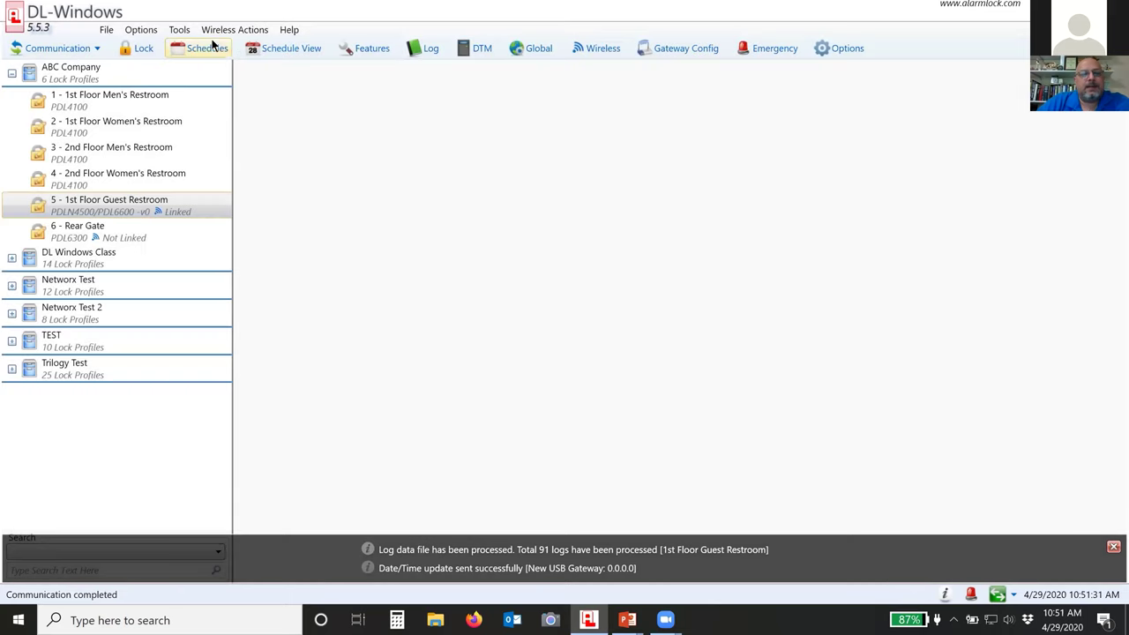
Open the schedule view of the 1st Floor Guest Restroom lock and enlarge it to read the scheduled events
click(275, 48)
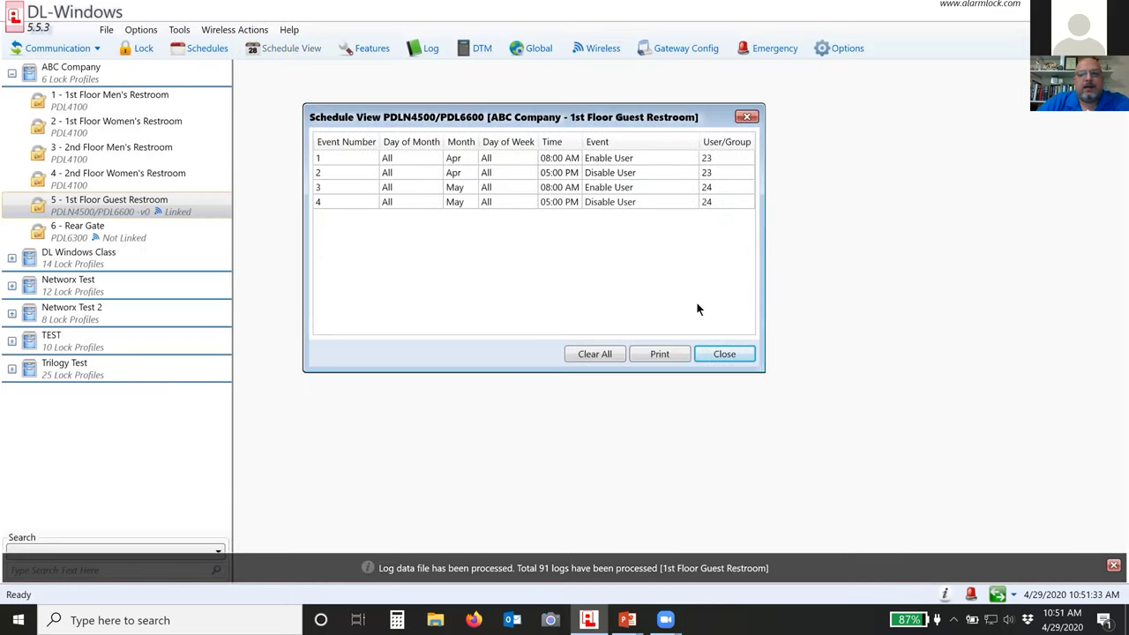
drag(765, 370, 856, 427)
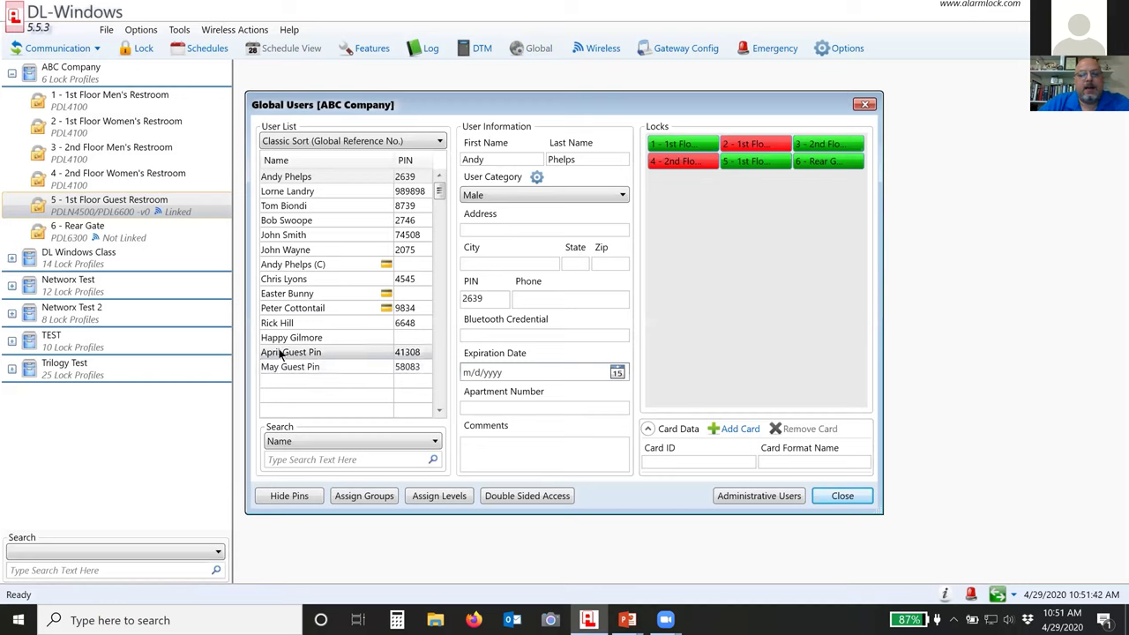
In the ABC Company global users, remove the April Guest Pin user's access to lock 6, Rear Gate, and close the user list
click(287, 354)
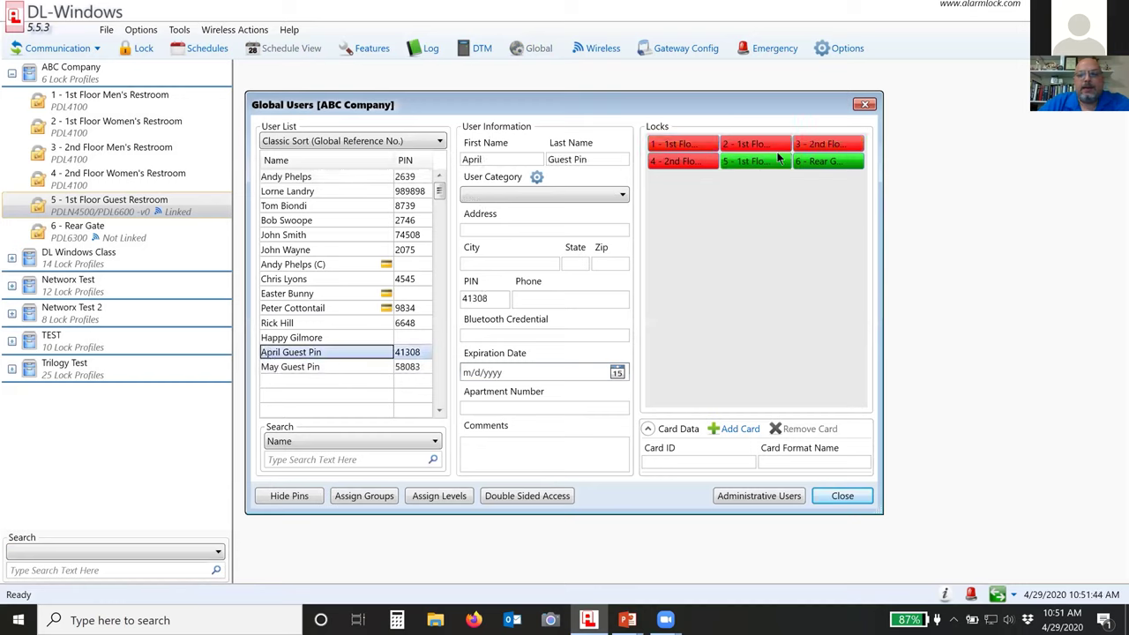
click(825, 165)
double_click(826, 165)
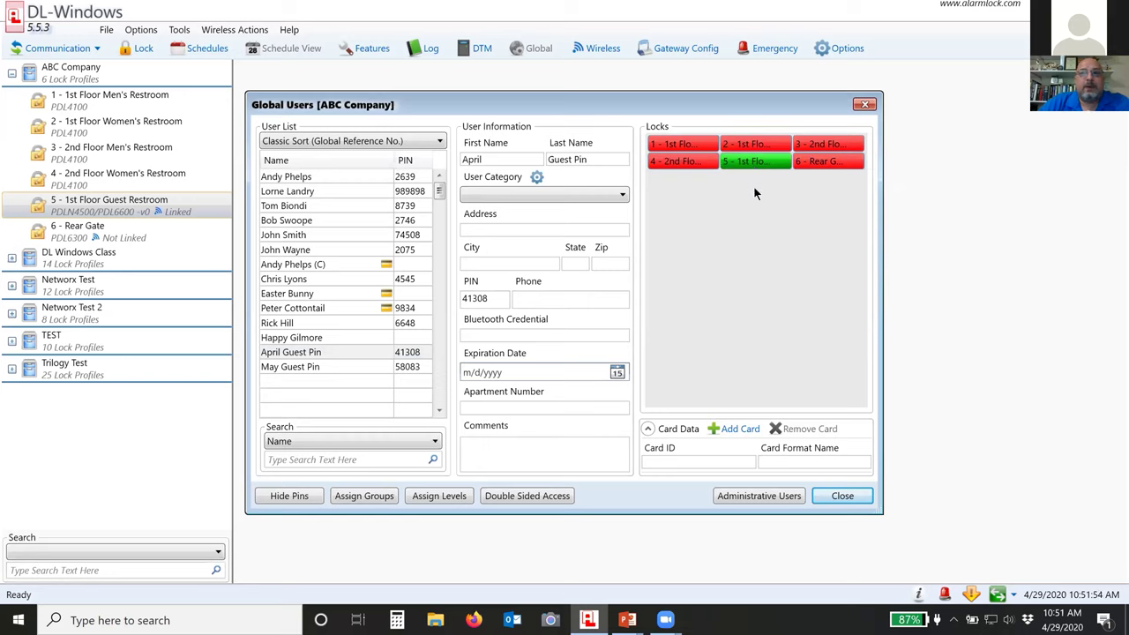
click(300, 353)
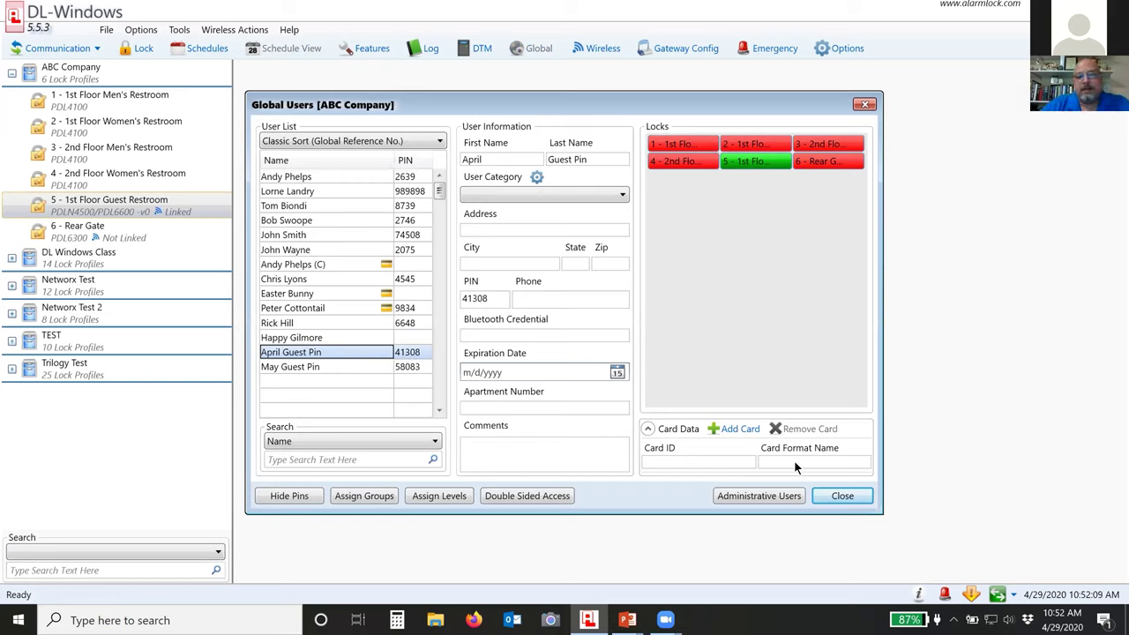
click(840, 496)
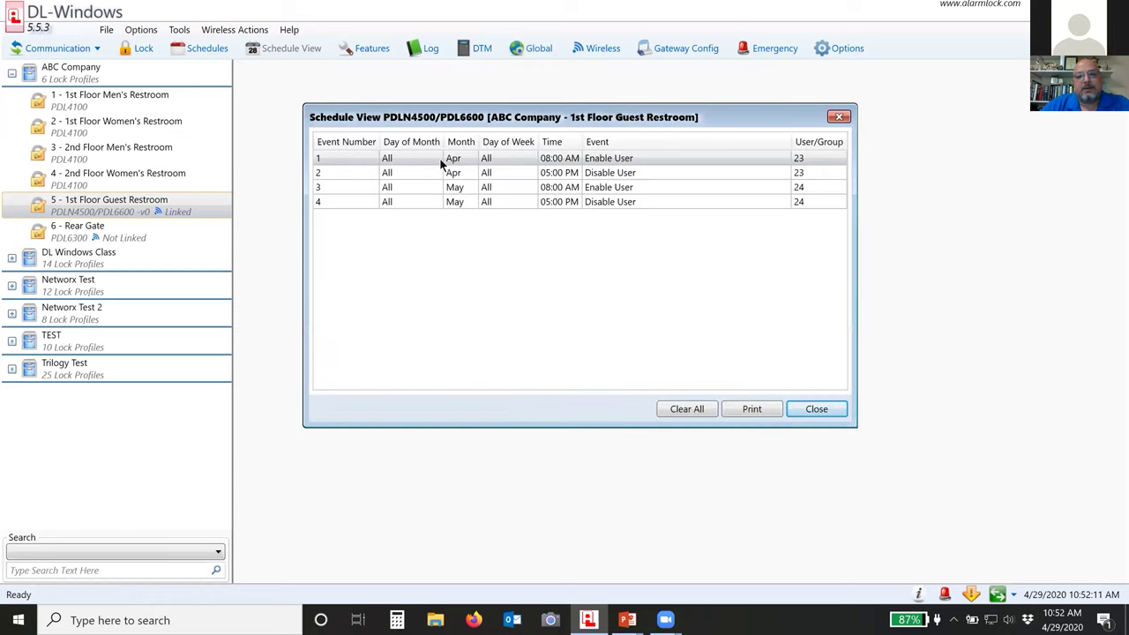
Examine the April events in the 1st Floor Guest Restroom schedule, checking month, day of month, day of week and time
click(456, 162)
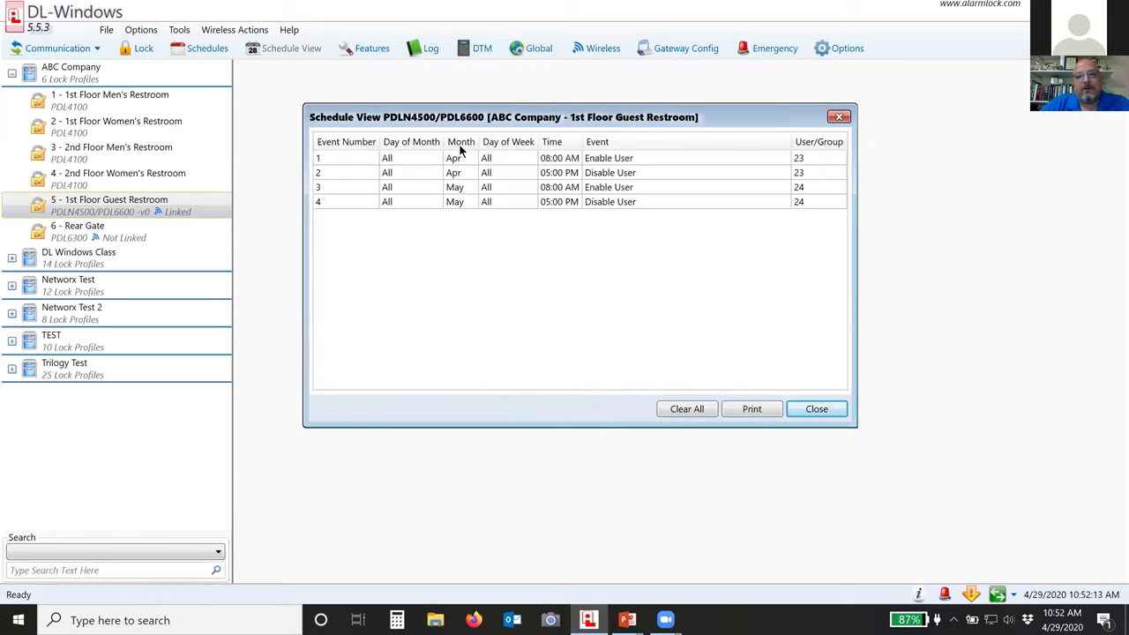
click(398, 165)
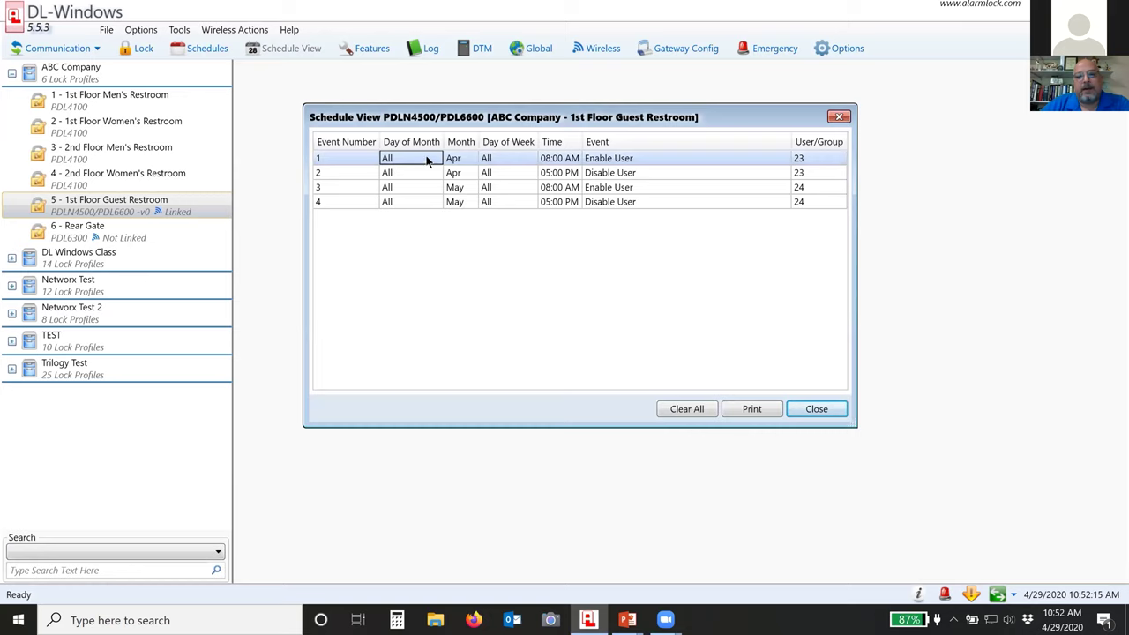
click(505, 162)
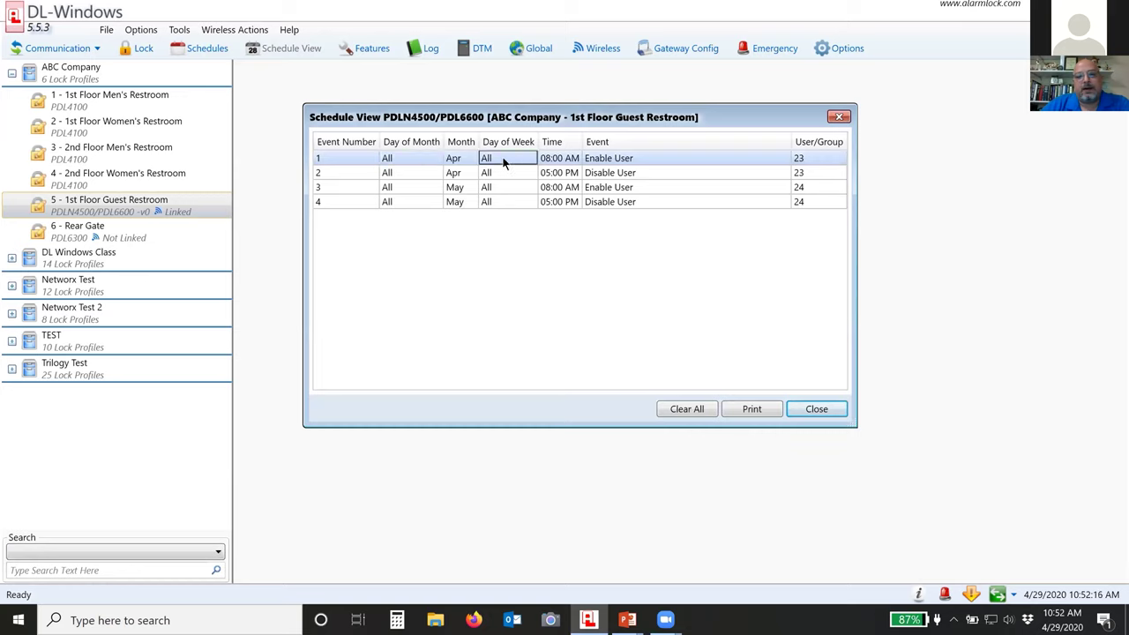
click(556, 161)
click(556, 173)
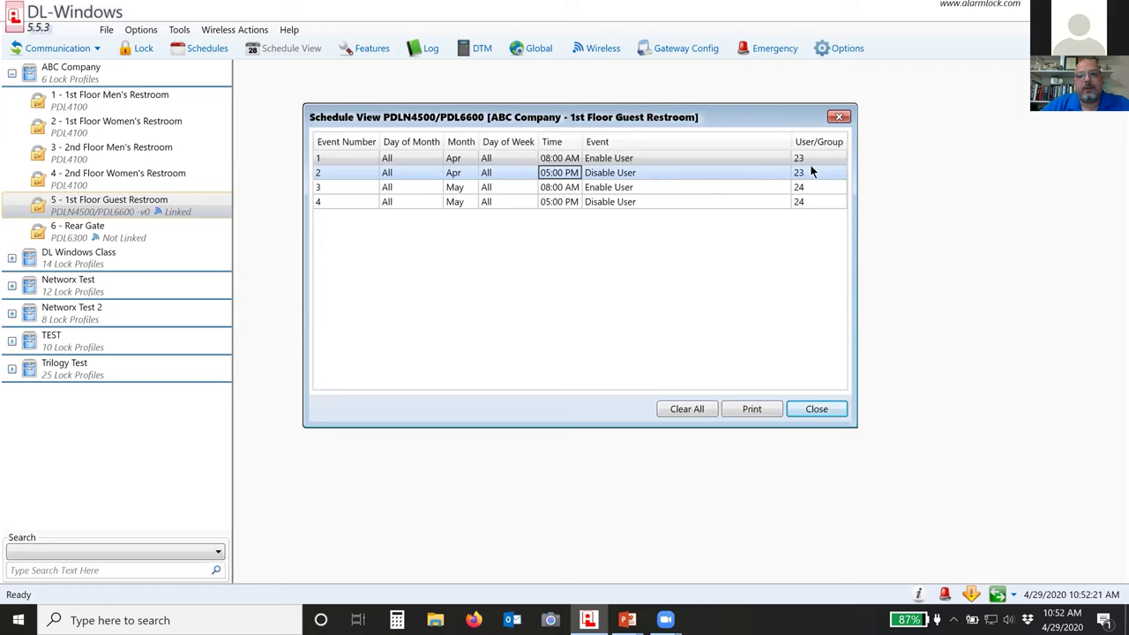
Look up the April Guest Pin user number in the 1st Floor Guest Restroom lock data and close that data
double_click(155, 202)
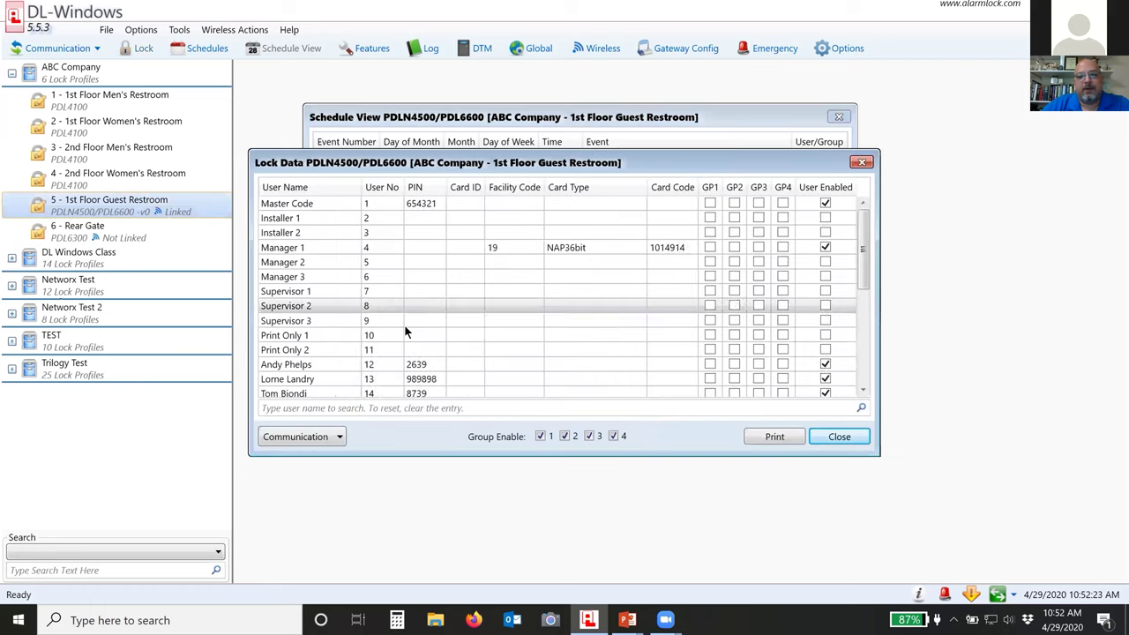
scroll(406, 331, down, 4)
click(369, 350)
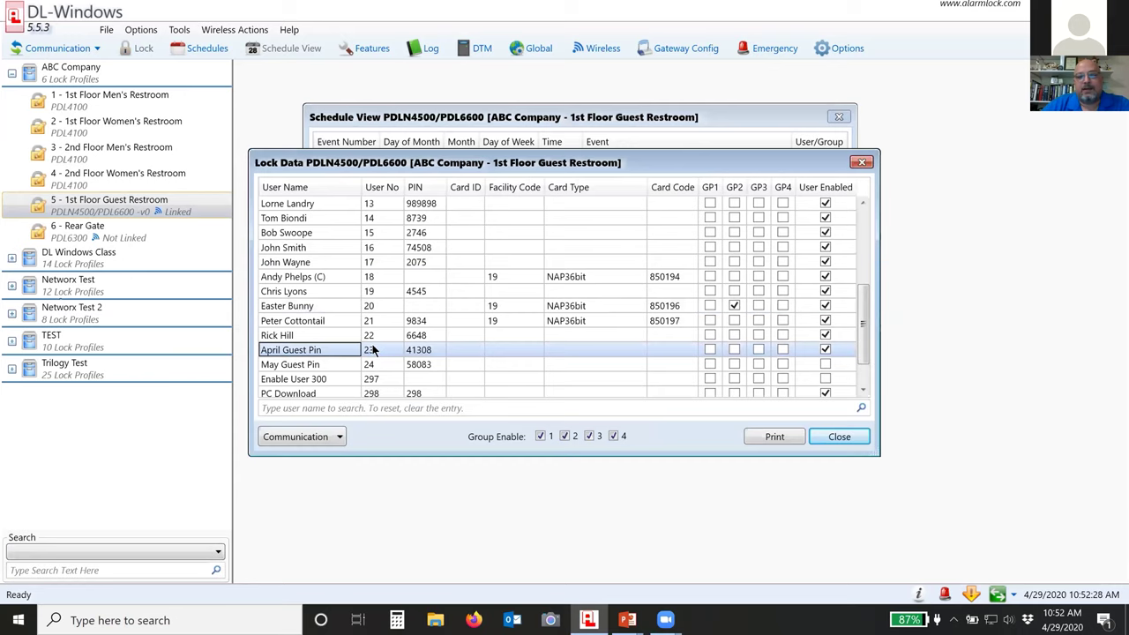
click(825, 438)
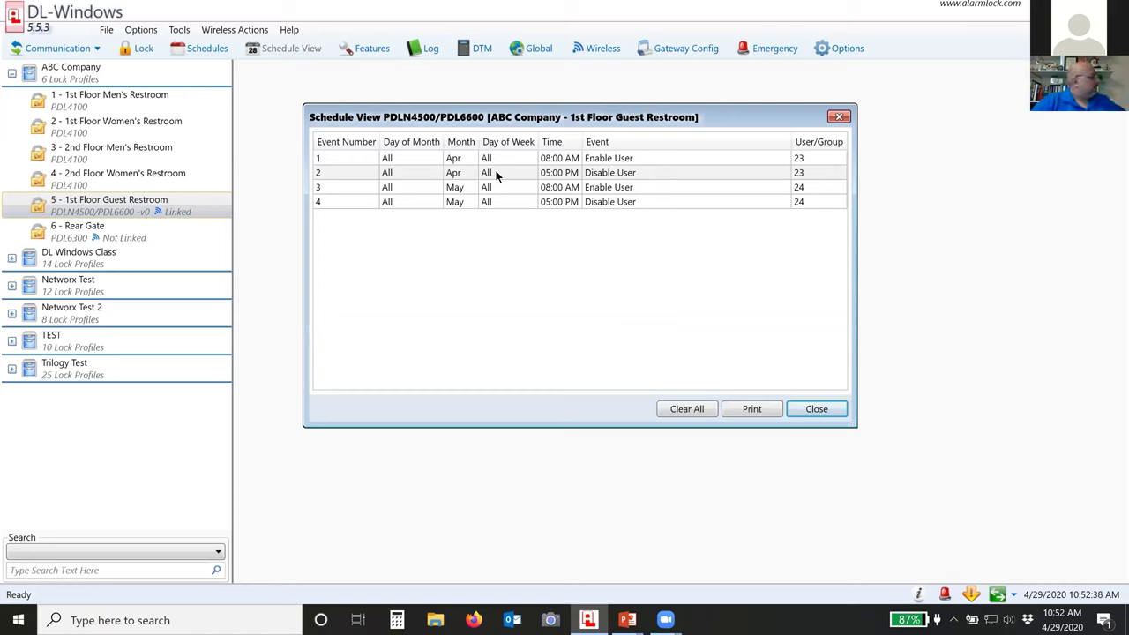
Check the time of the April Disable User event and the month of event 3, and close the schedule view
click(563, 177)
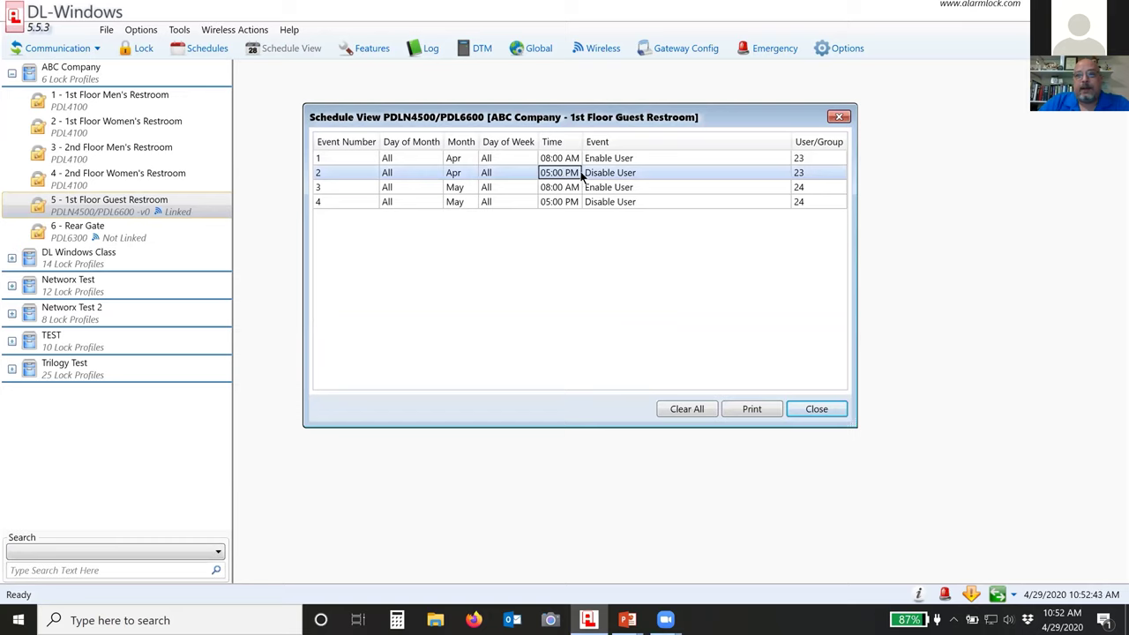
click(455, 190)
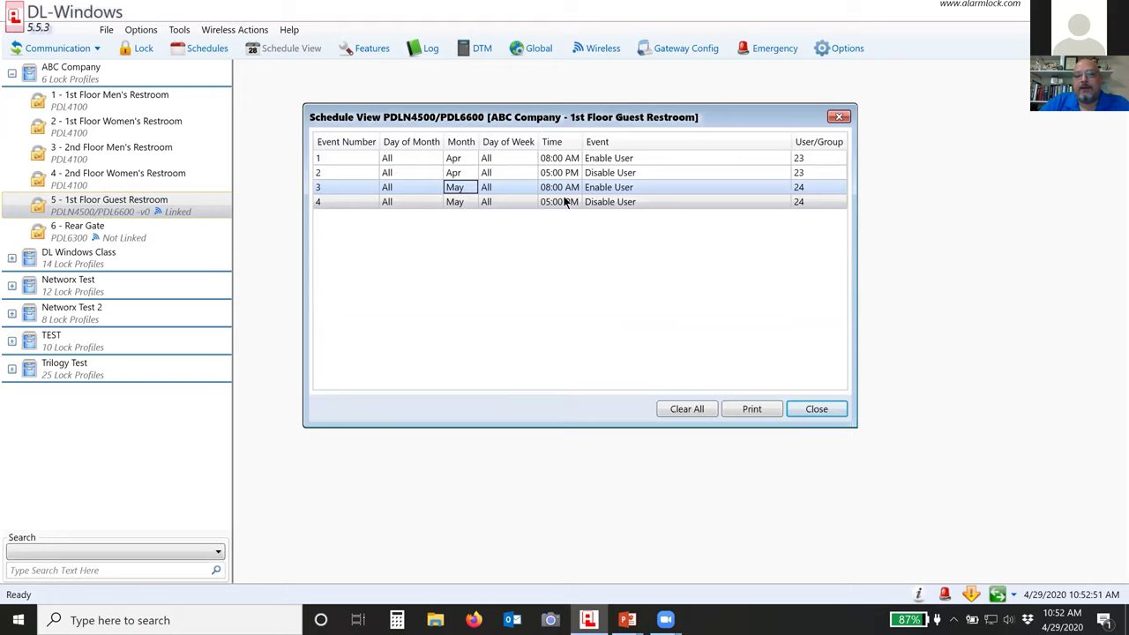
click(802, 408)
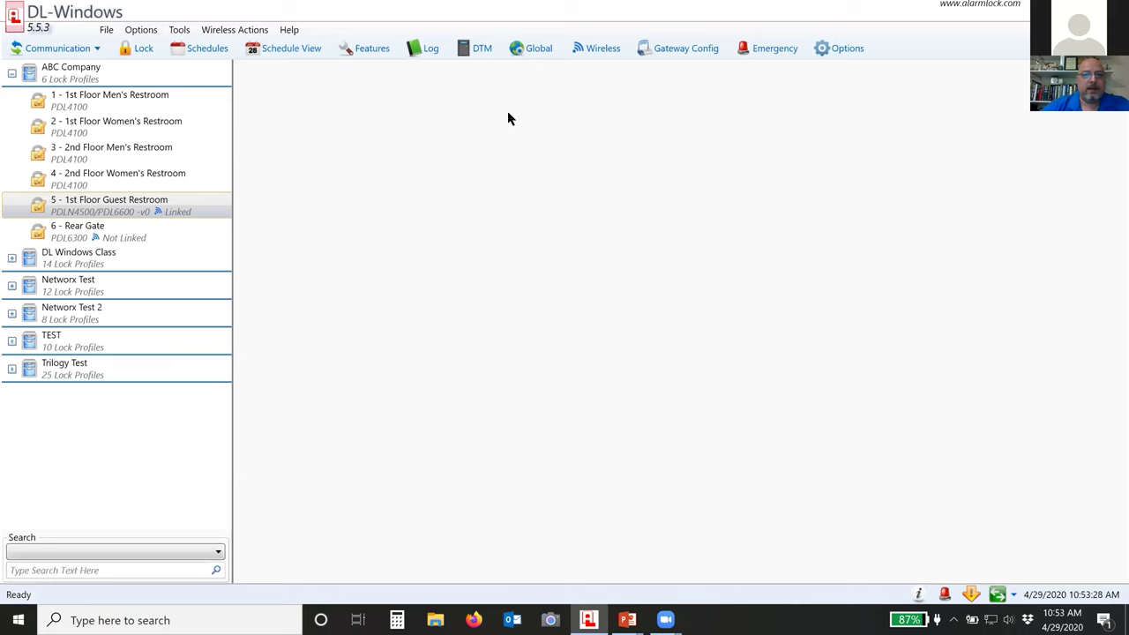
Review the May Guest Pin user's lock assignments in the ABC Company global users and close the user list
click(523, 51)
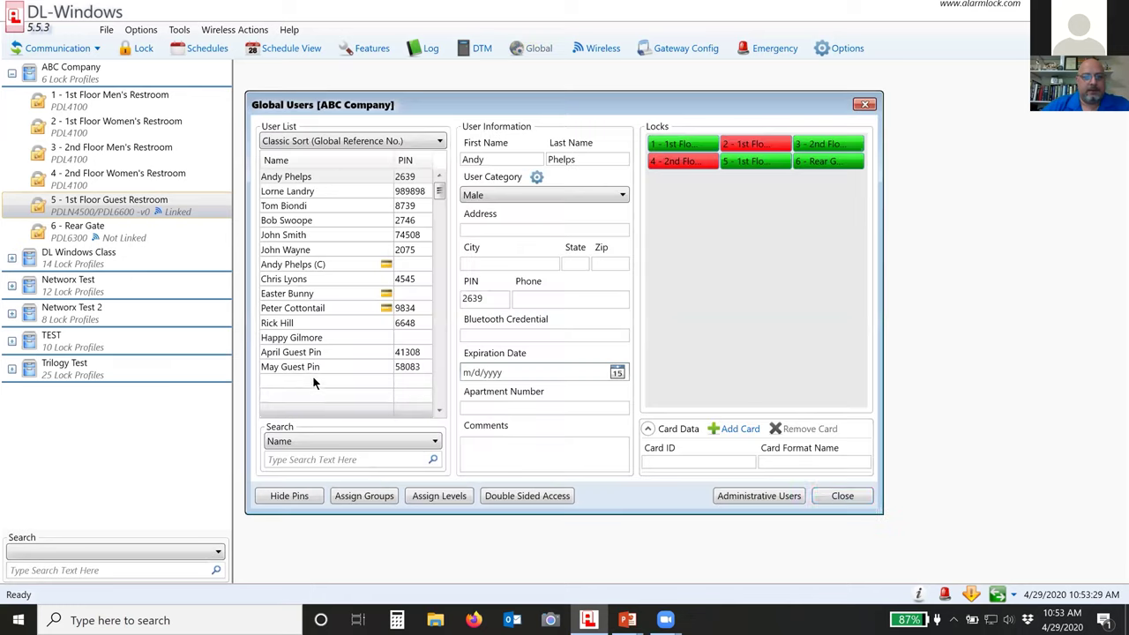
click(334, 368)
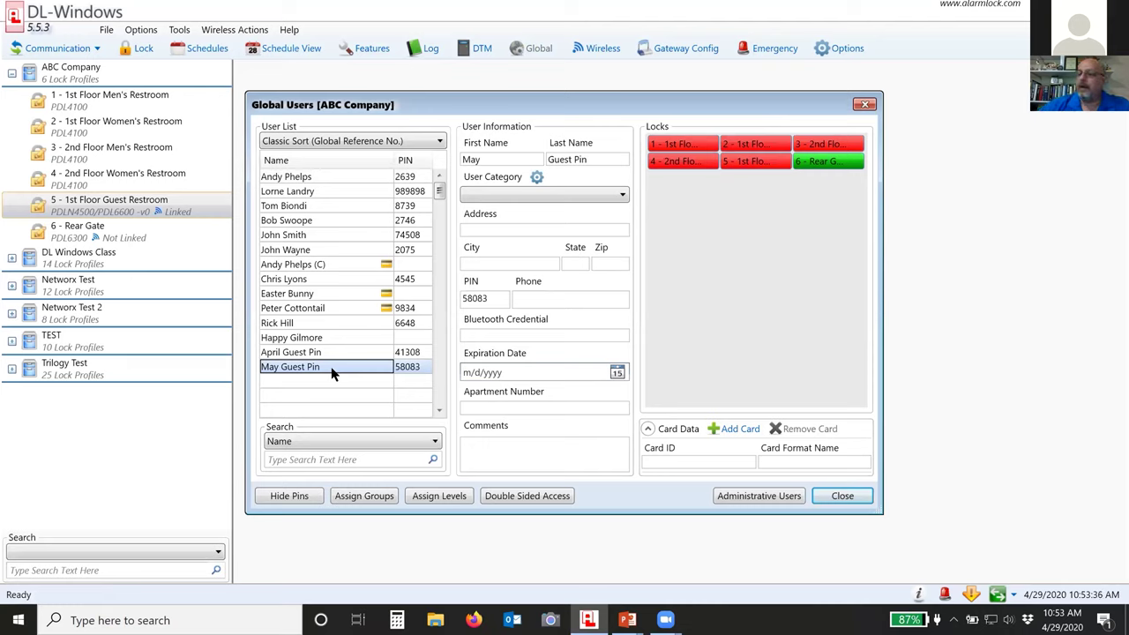
click(830, 497)
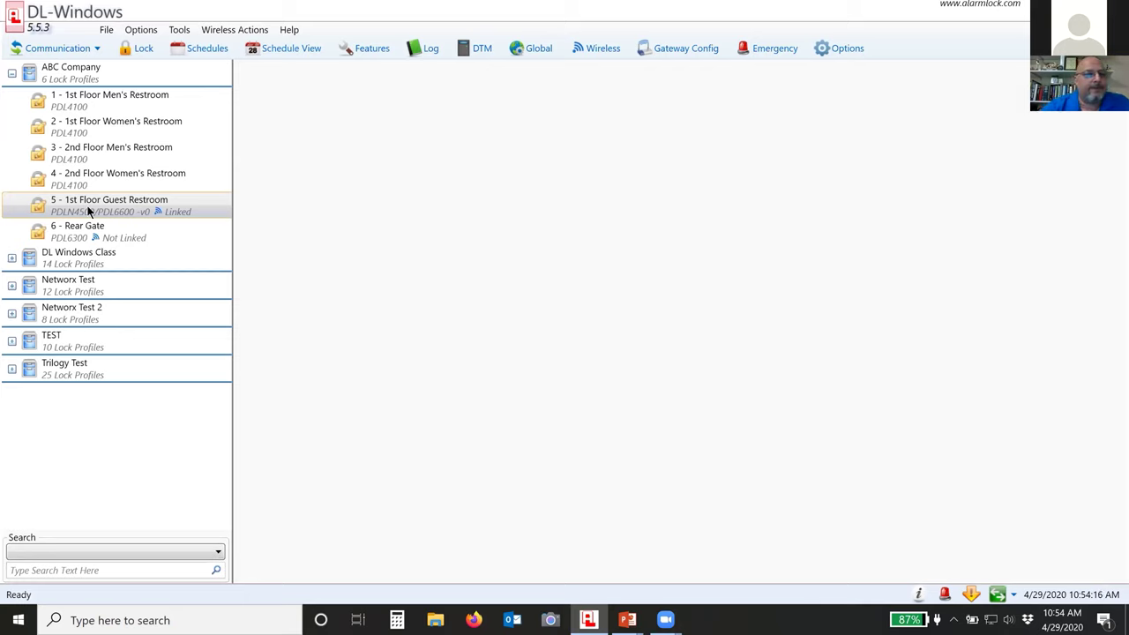
View the status of the 1st Floor Guest Restroom lock
click(126, 212)
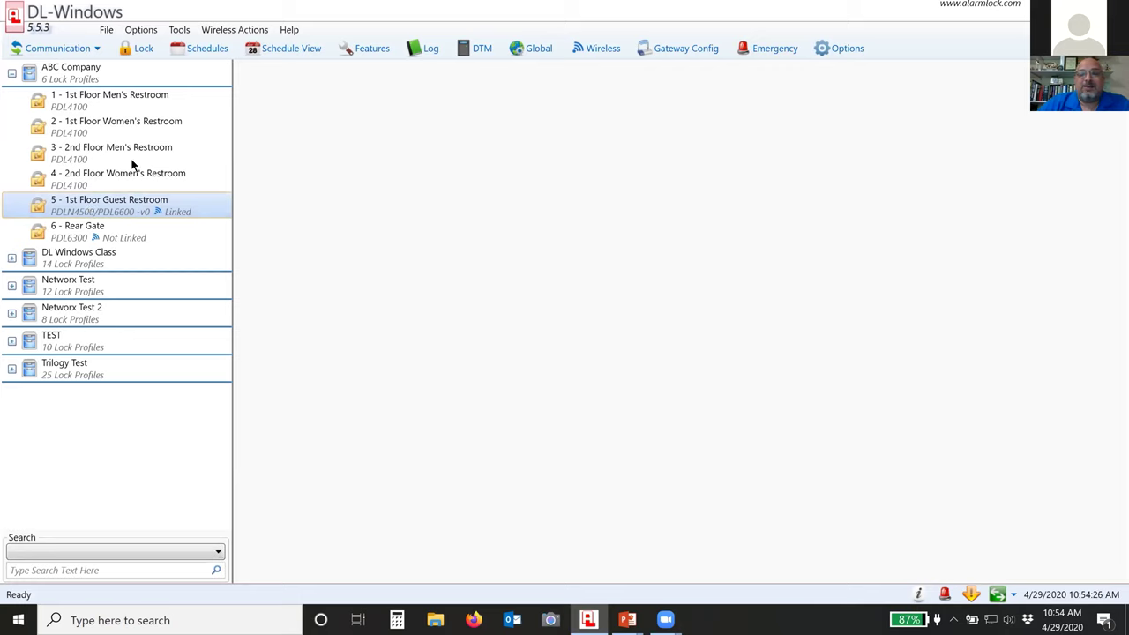
right_click(108, 202)
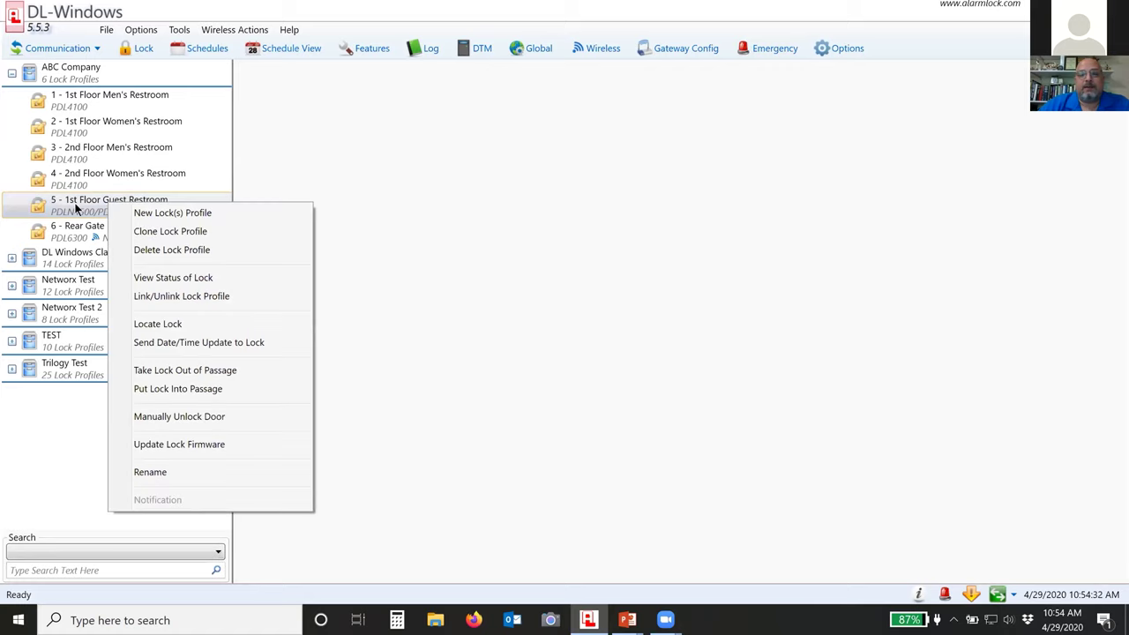
click(170, 278)
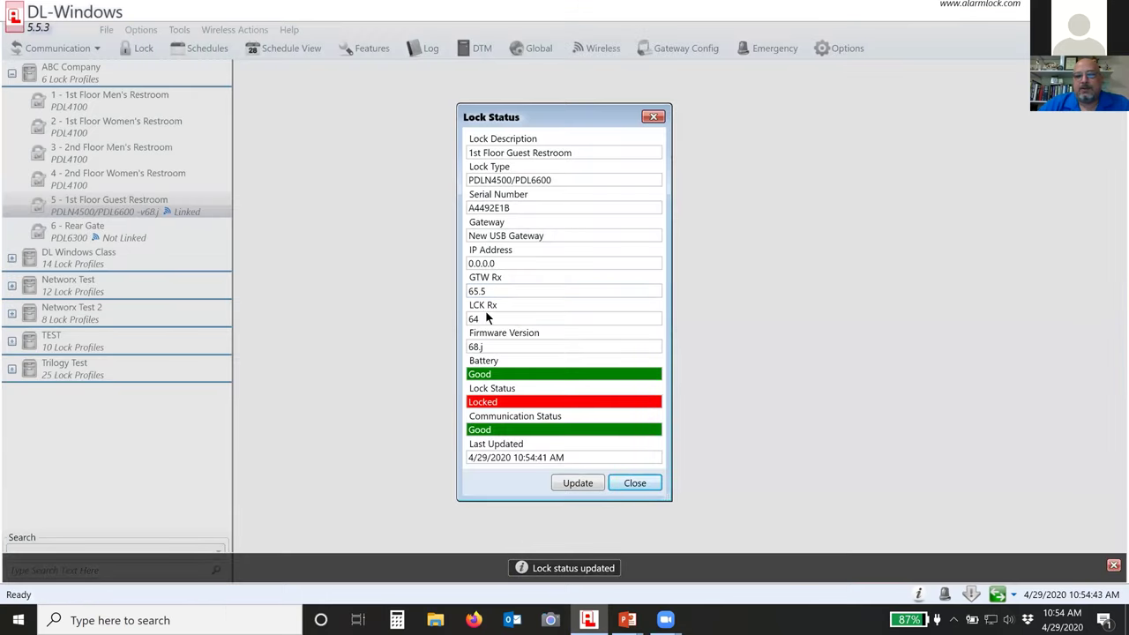
Check the firmware version, battery and lock status in the lock's status report, and close the report
drag(544, 117, 523, 88)
drag(469, 310, 427, 312)
click(497, 311)
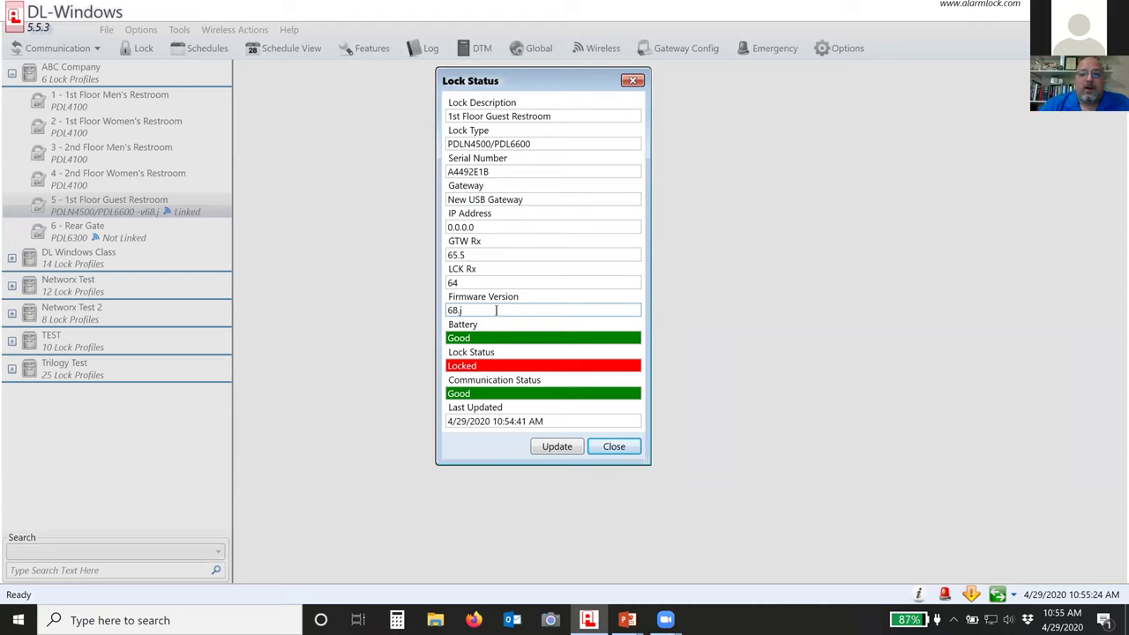
drag(481, 338, 450, 338)
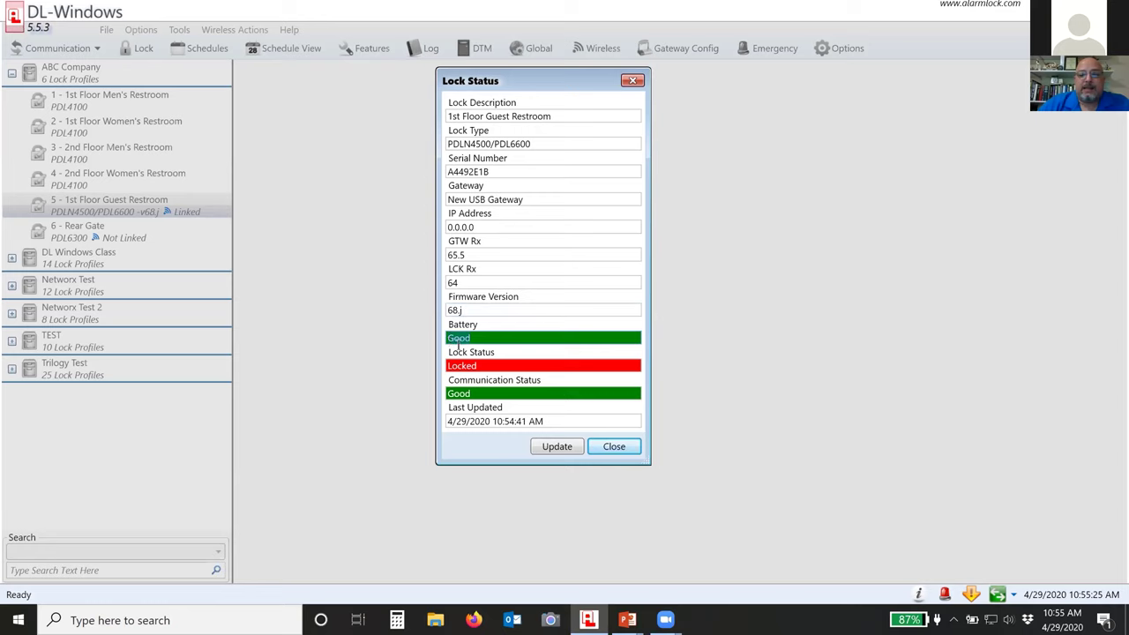
drag(492, 365, 452, 367)
click(479, 365)
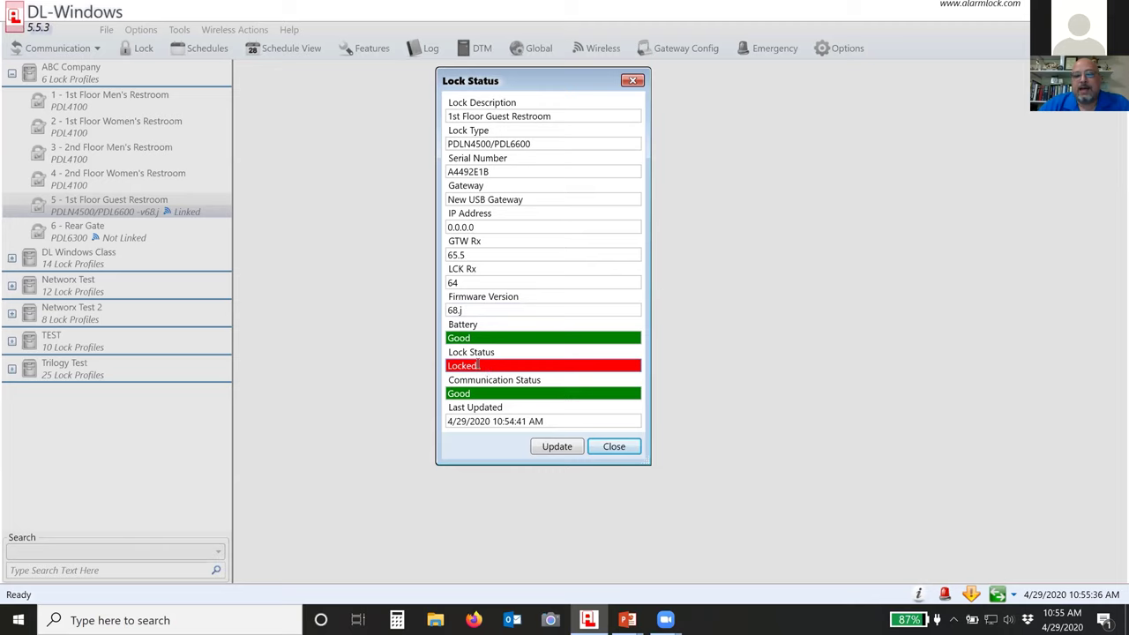
click(601, 448)
Try to put the 1st Floor Guest Restroom lock into passage and close the returned status report
click(127, 206)
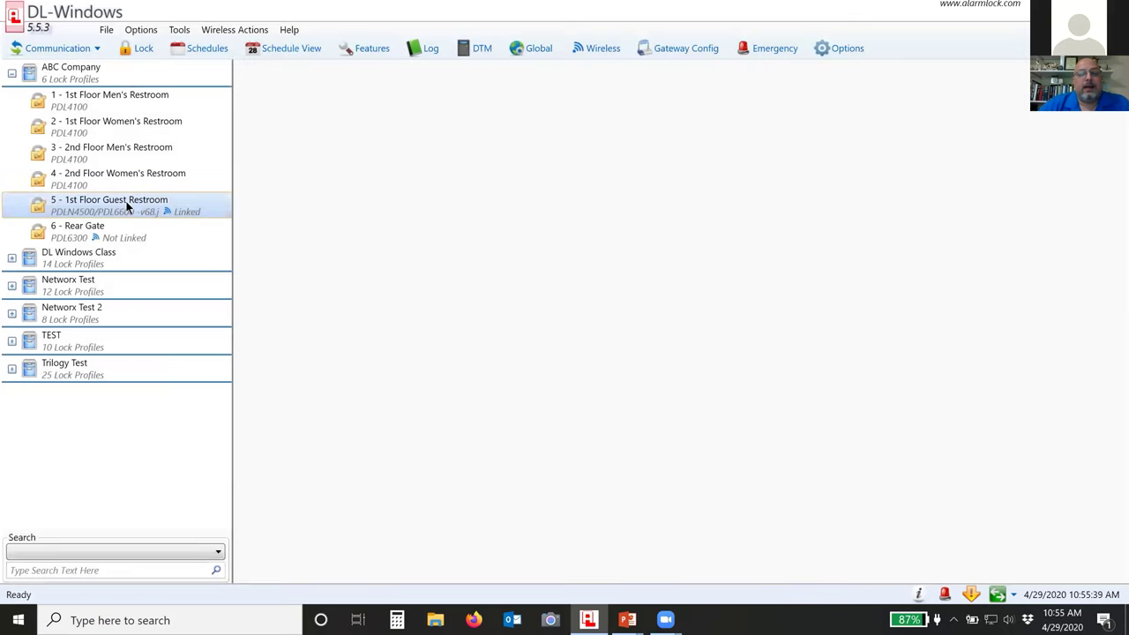
right_click(130, 208)
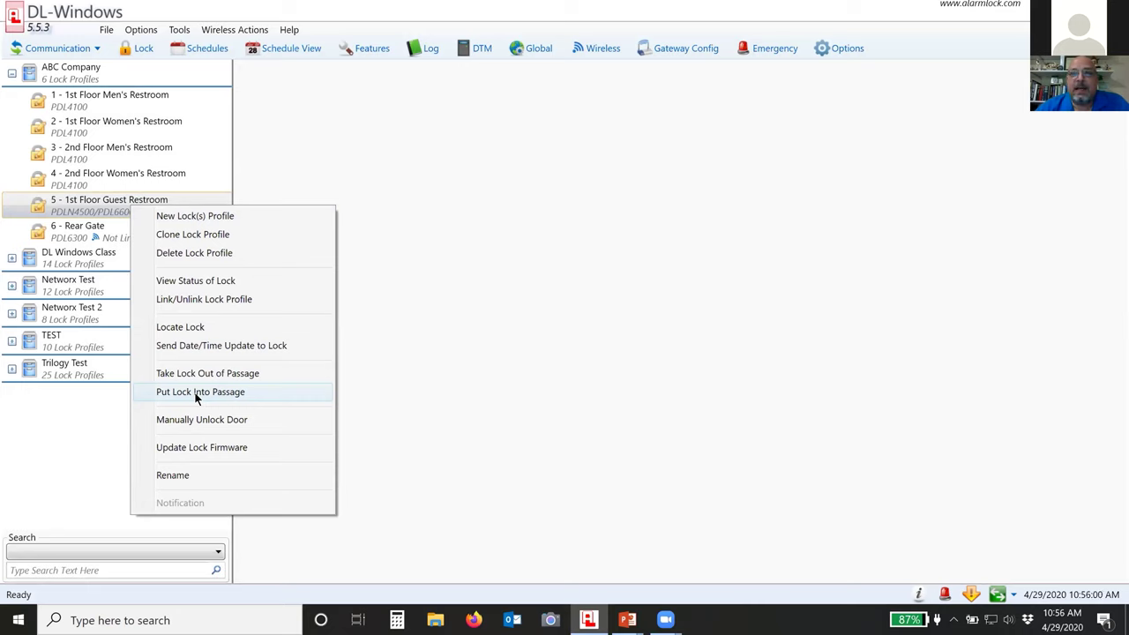
click(195, 394)
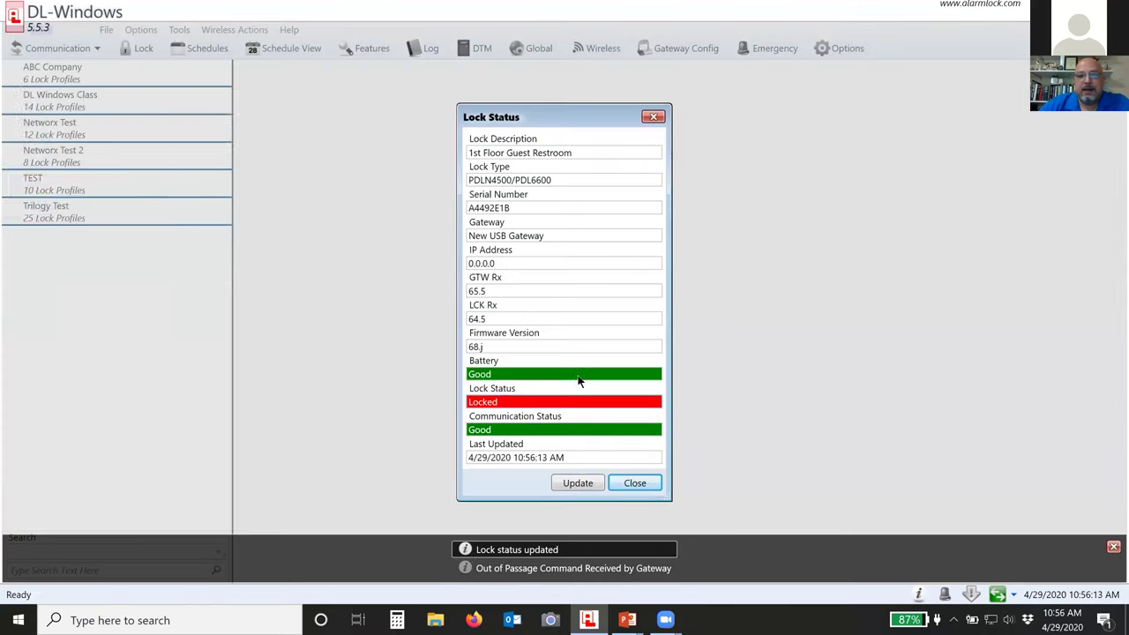
key(Return)
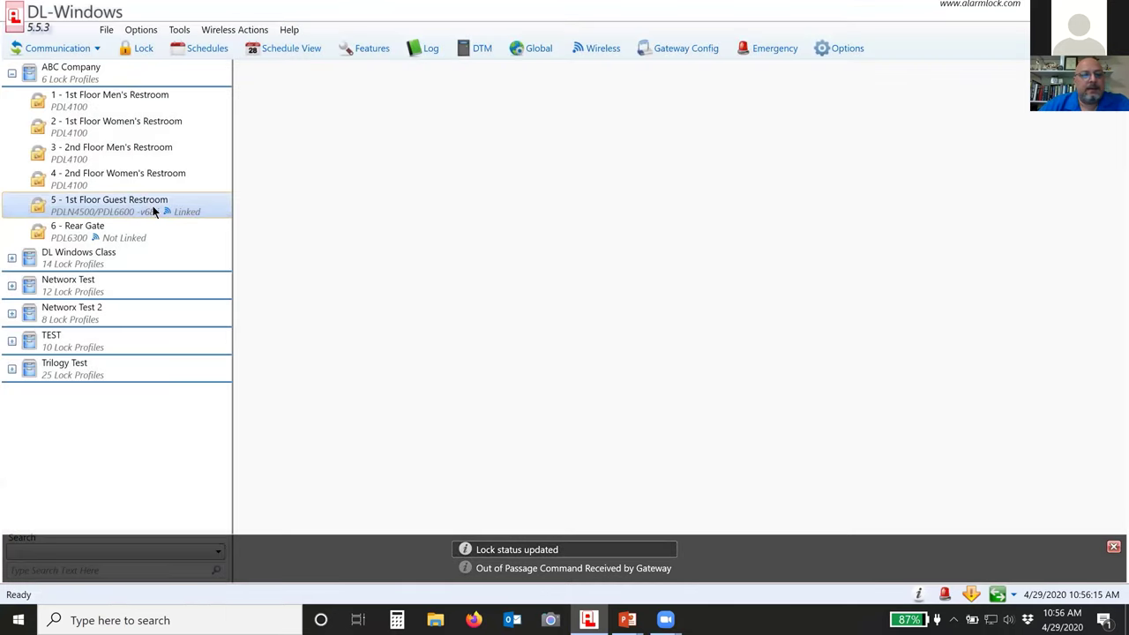
Put the 1st Floor Guest Restroom lock into passage and close its status report
right_click(152, 205)
click(216, 393)
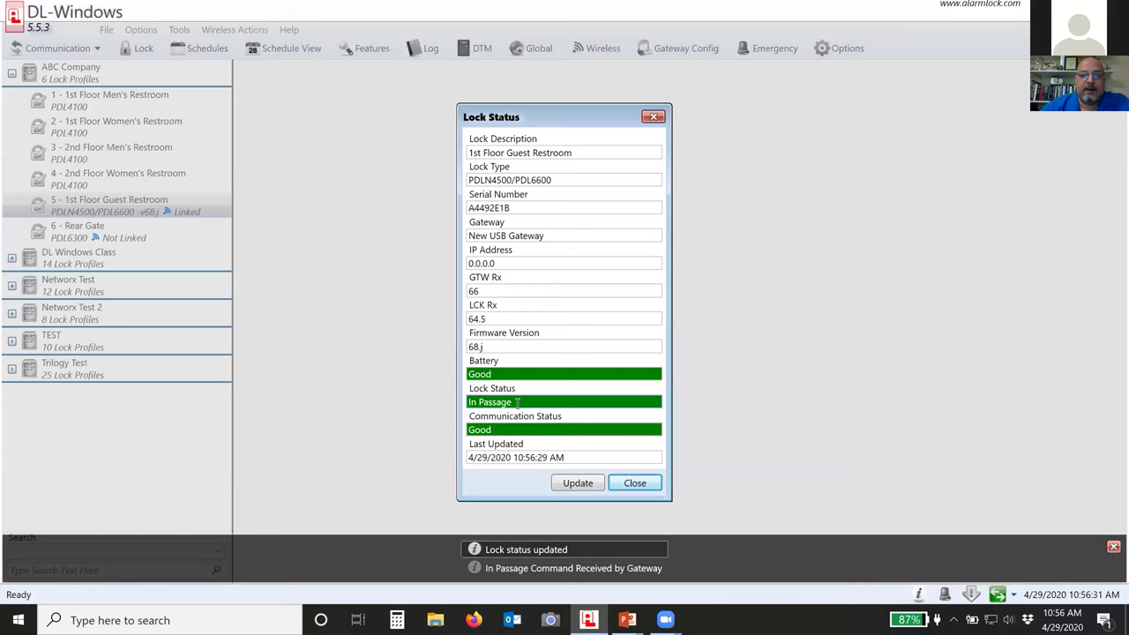
click(625, 484)
Take the 1st Floor Guest Restroom lock out of passage and close its status report
right_click(131, 199)
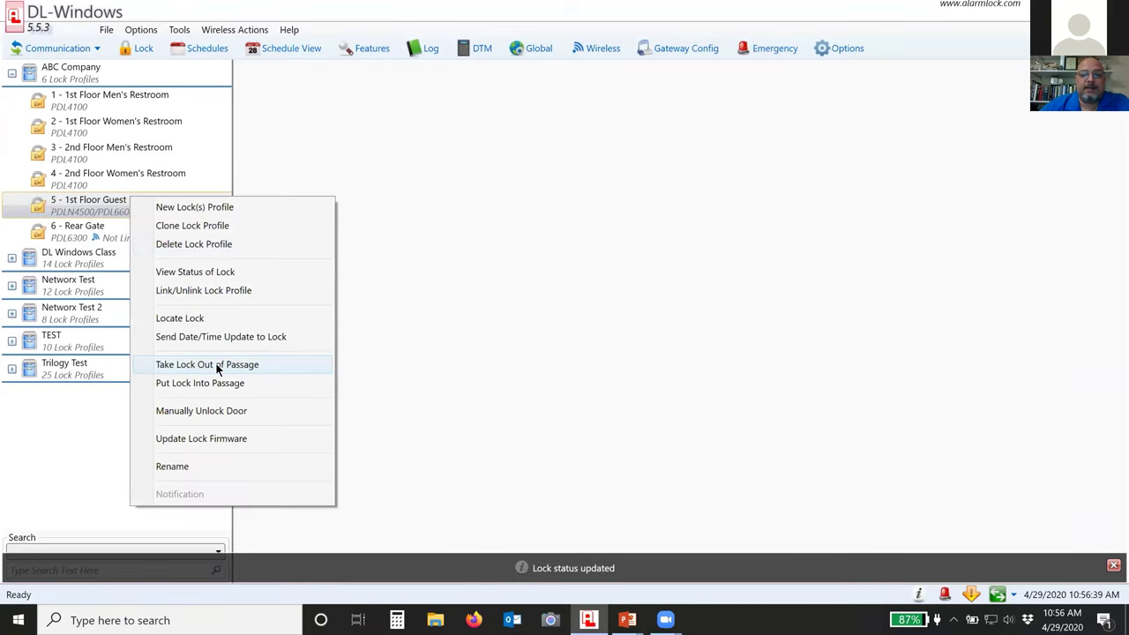
click(215, 365)
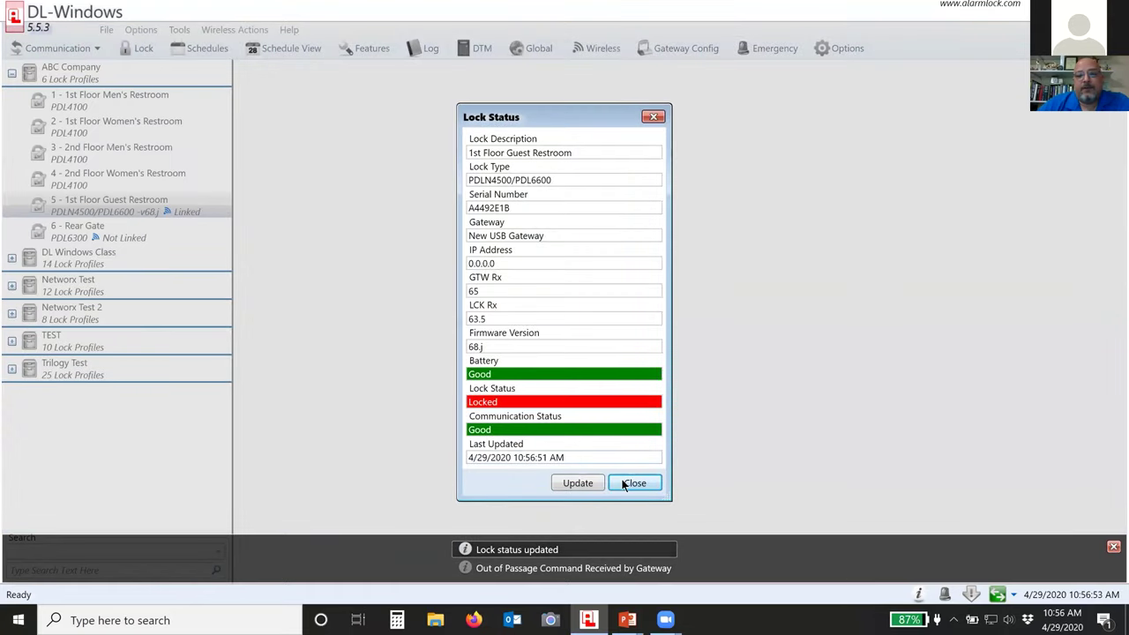
click(632, 484)
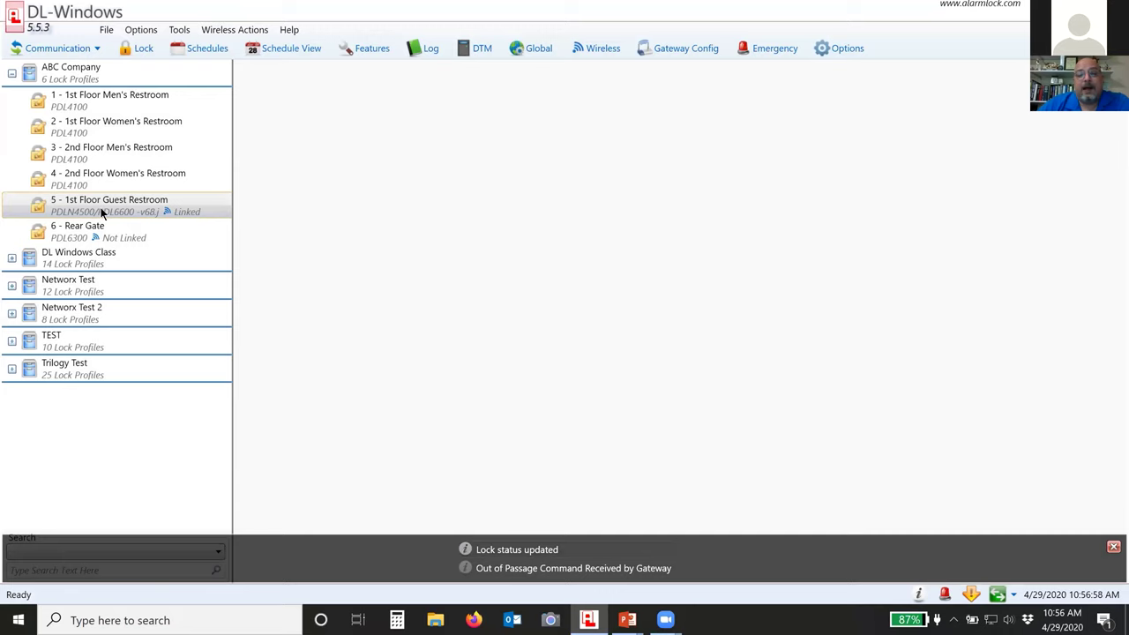
Review the remote input functions in the 1st Floor Guest Restroom lock's features and close the features
click(354, 51)
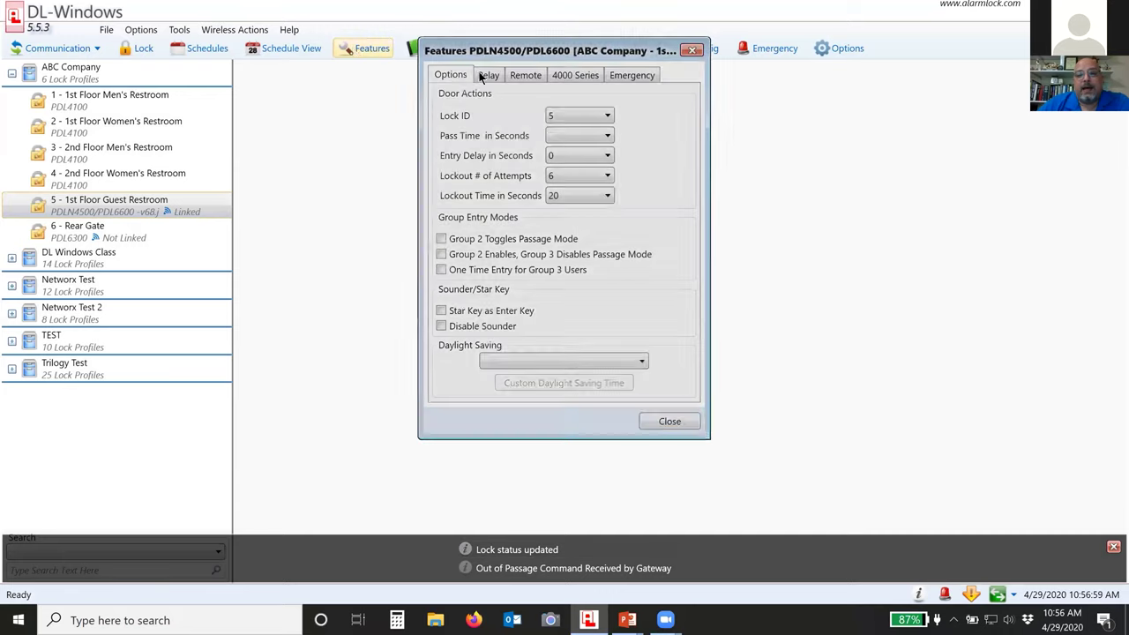
click(525, 75)
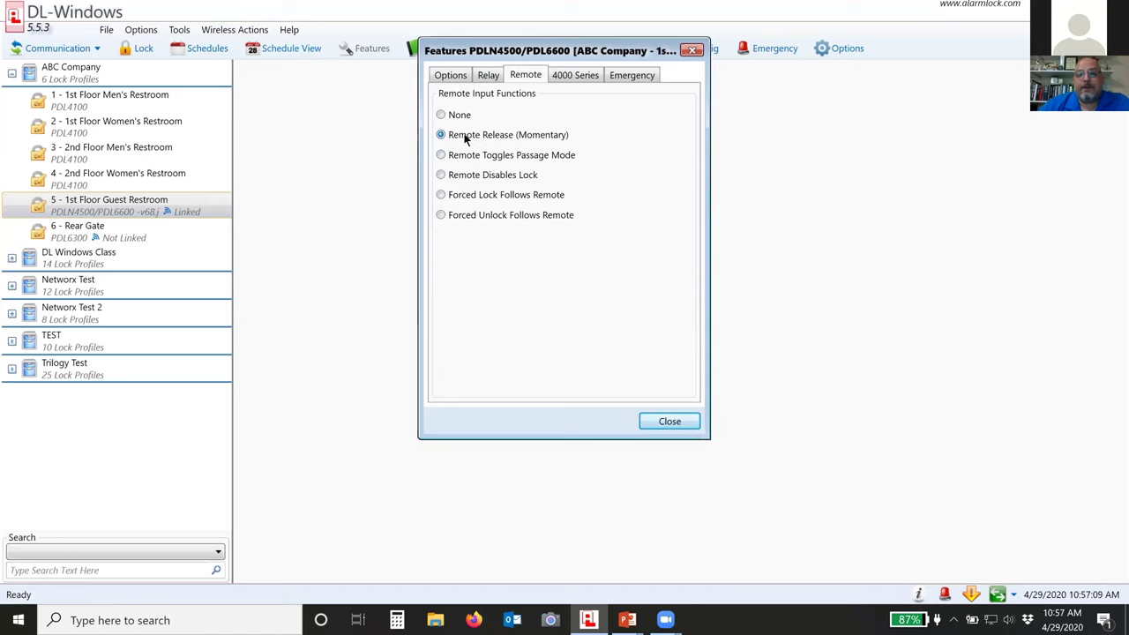
click(668, 421)
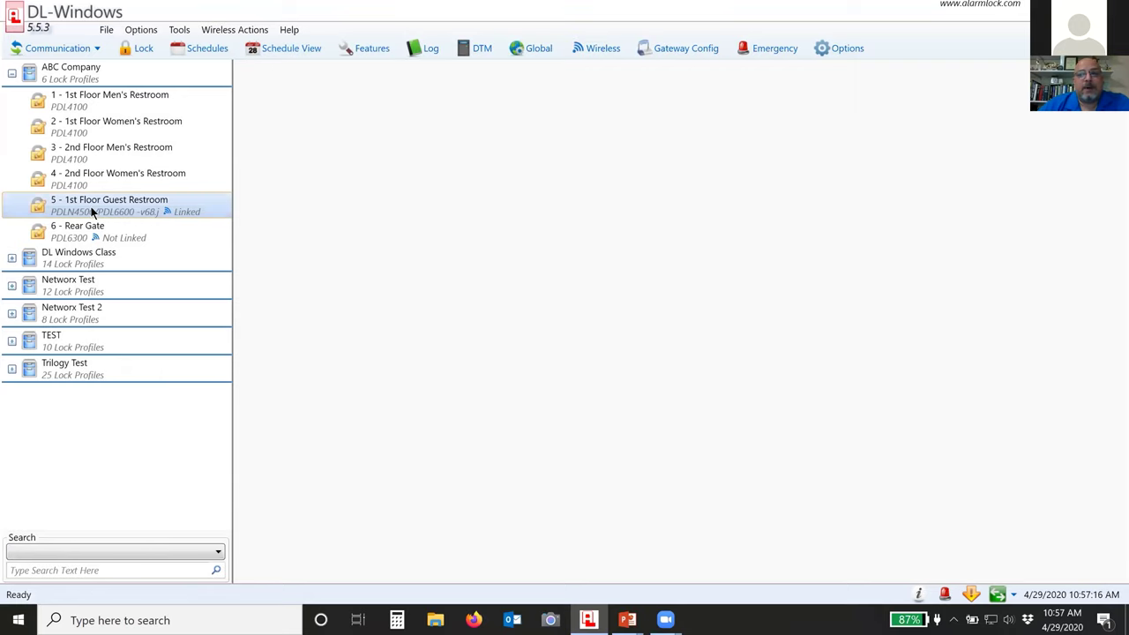
Review the manual unlock durations for the 1st Floor Guest Restroom door and send the unlock command for Pass Time
right_click(91, 211)
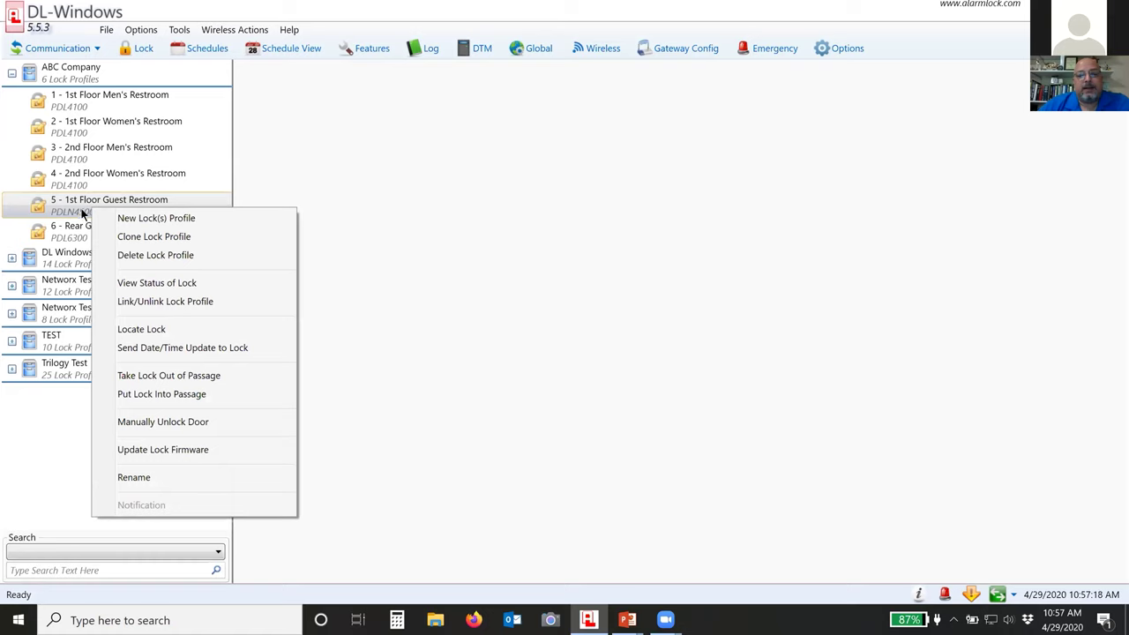
click(135, 423)
drag(553, 239, 519, 123)
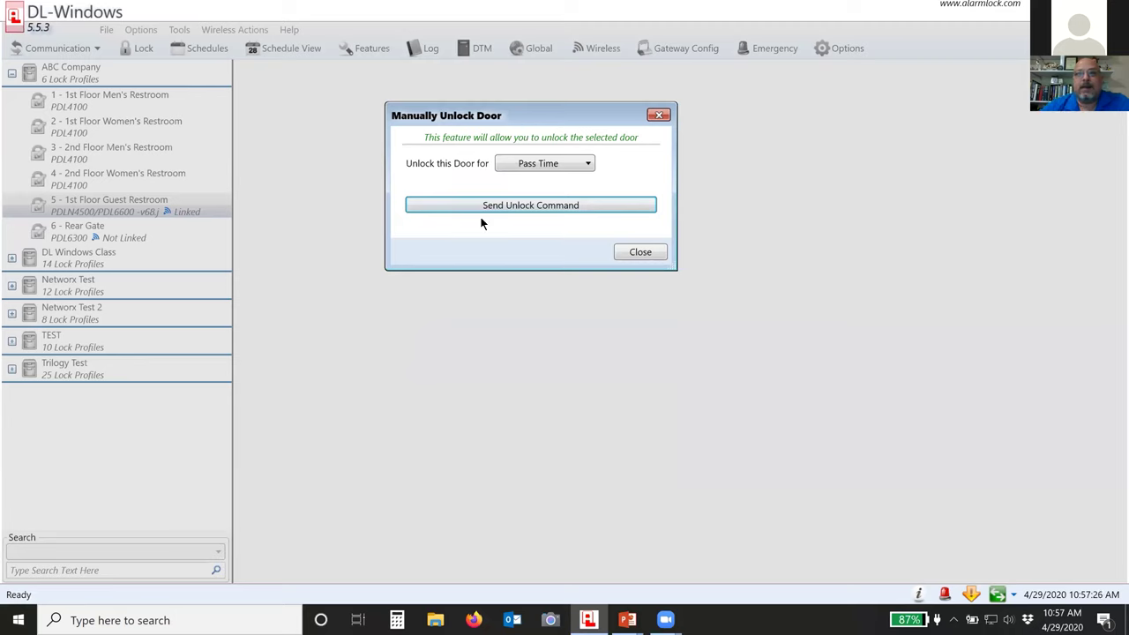
click(561, 166)
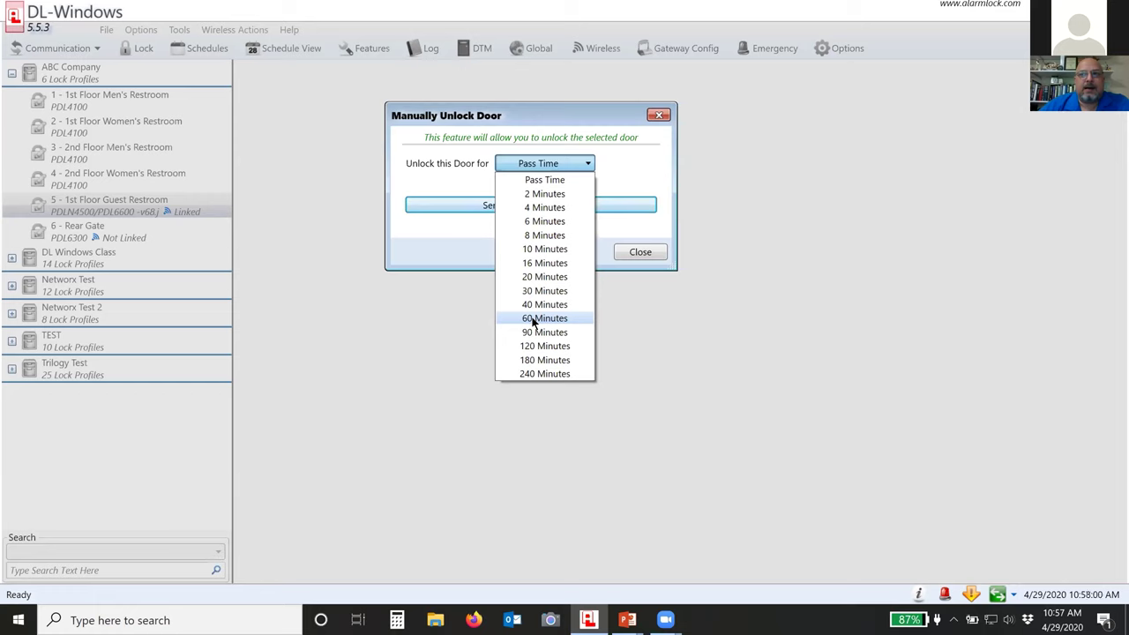
click(520, 165)
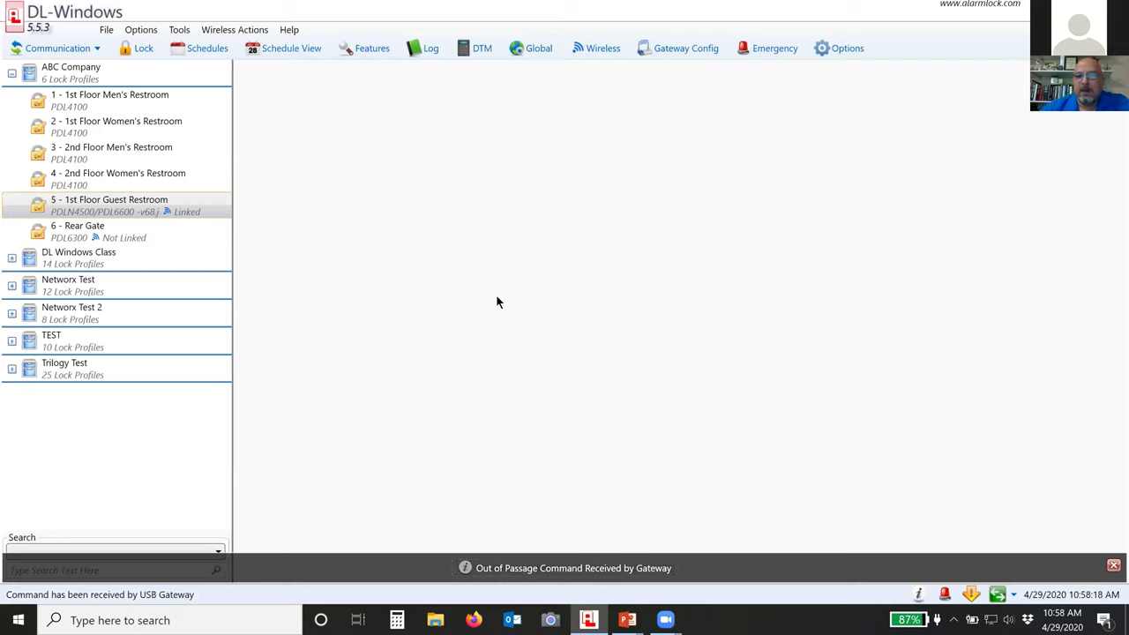
Start a firmware update for the 1st Floor Guest Restroom lock and select PDL6600_68j.bin from the PDLN4500 firmware folder
right_click(138, 205)
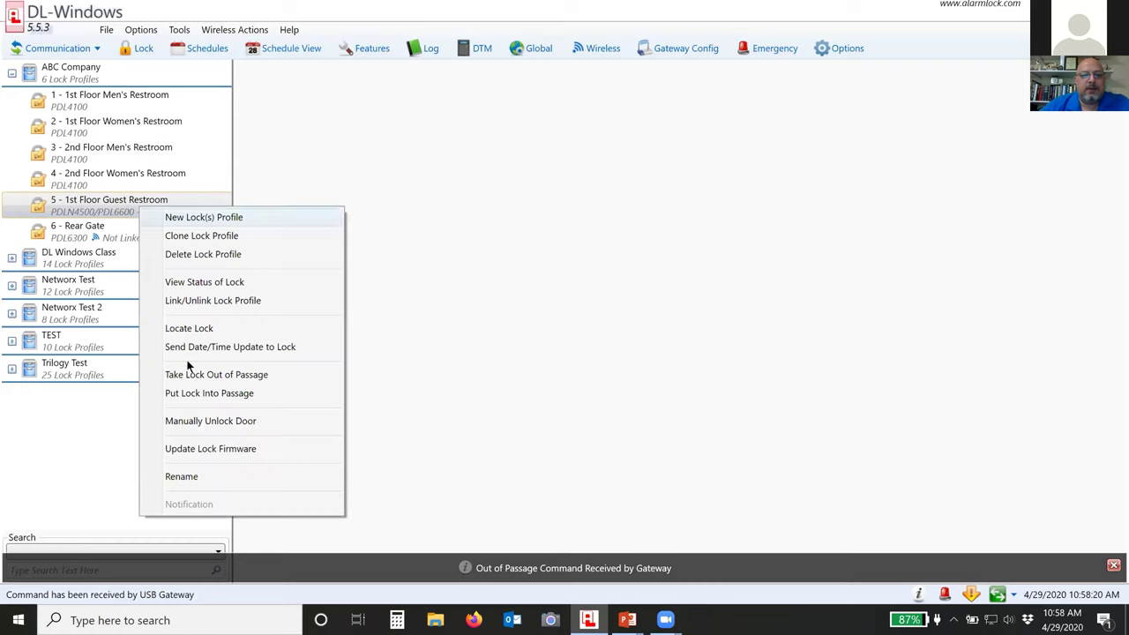
click(210, 450)
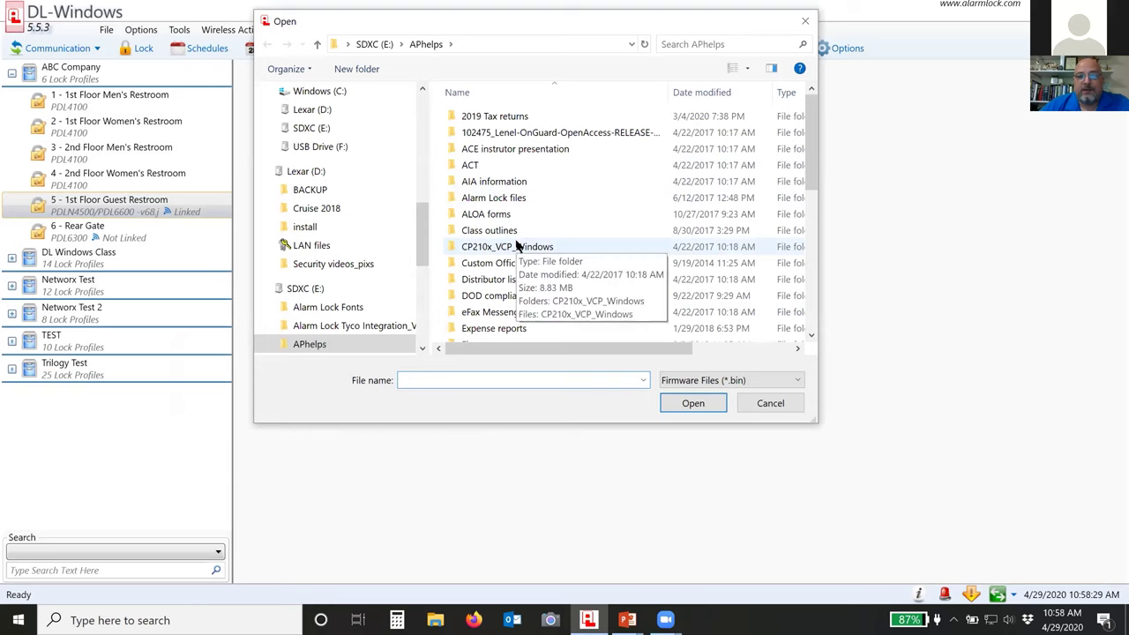
scroll(518, 249, down, 2)
double_click(479, 255)
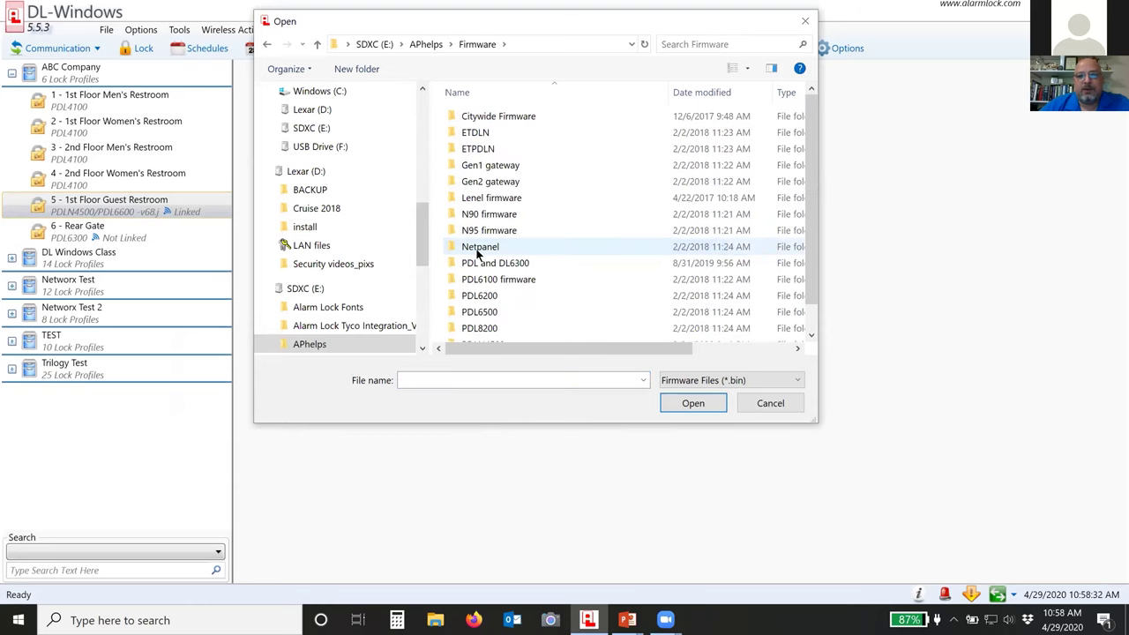
scroll(565, 288, down, 1)
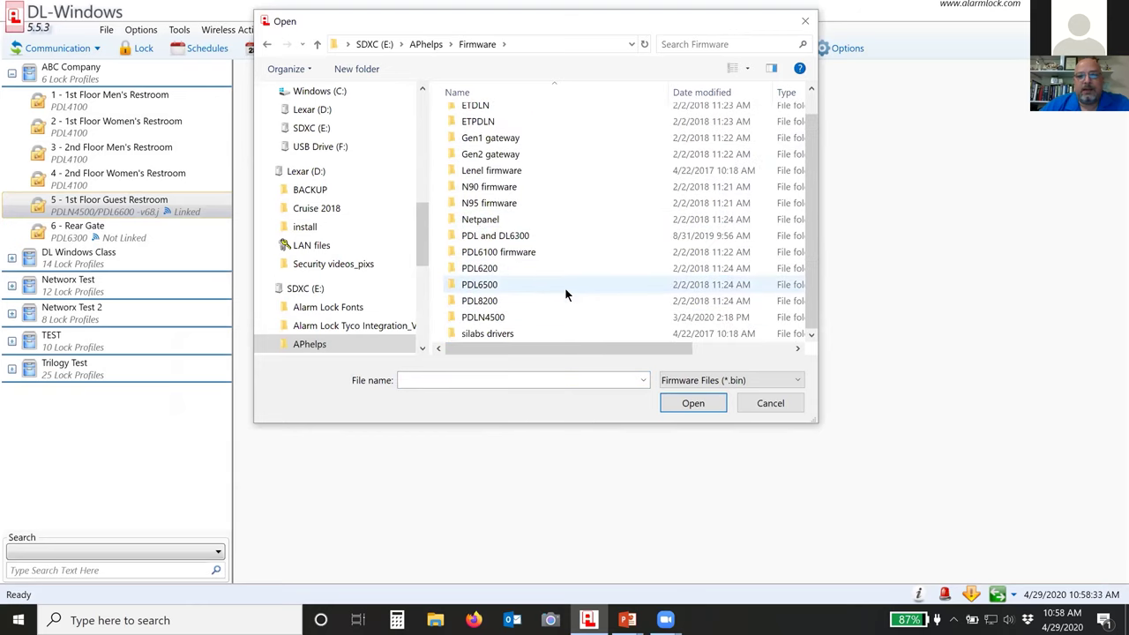
double_click(487, 317)
click(494, 120)
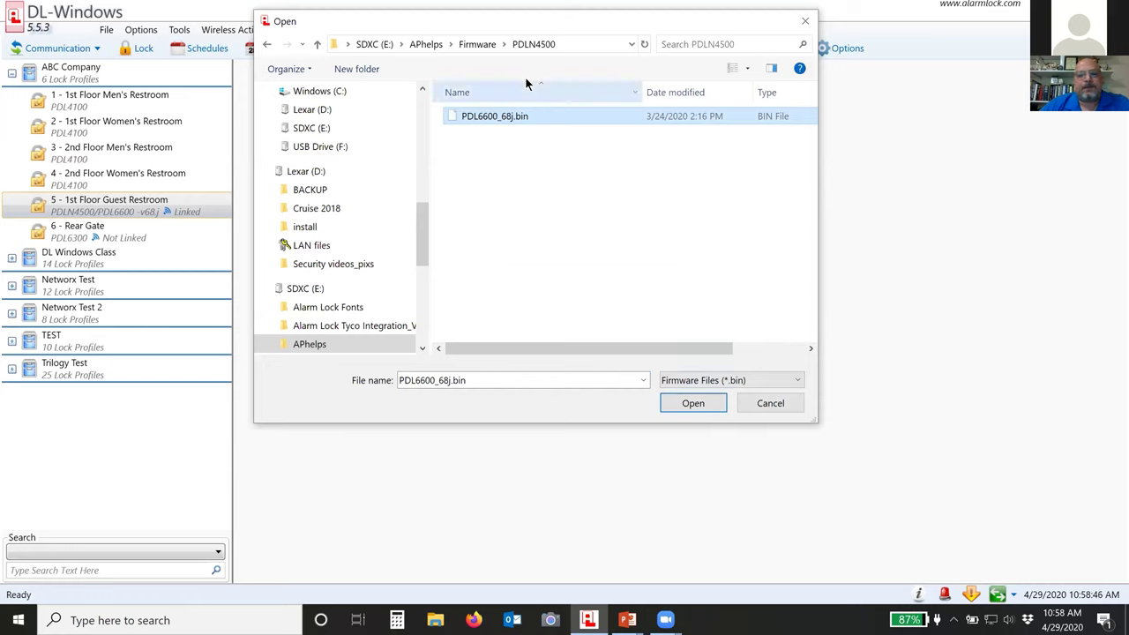
Examine the PDL6100 firmware folder, select PDL6100_61m.bin, and cancel the lock firmware update
click(477, 44)
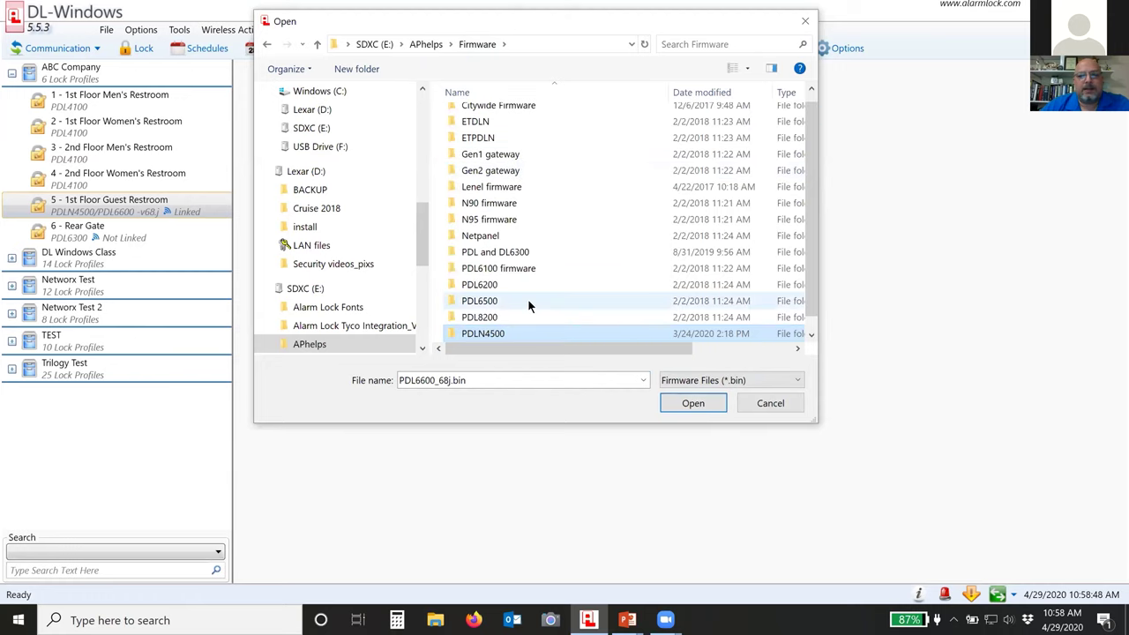
double_click(498, 270)
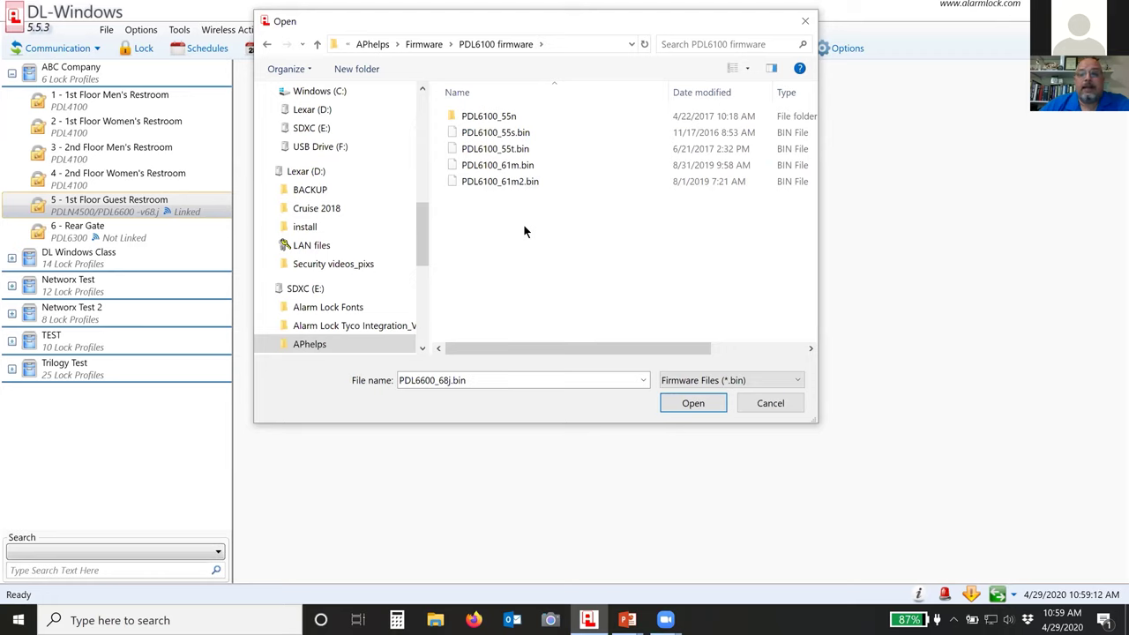
click(481, 168)
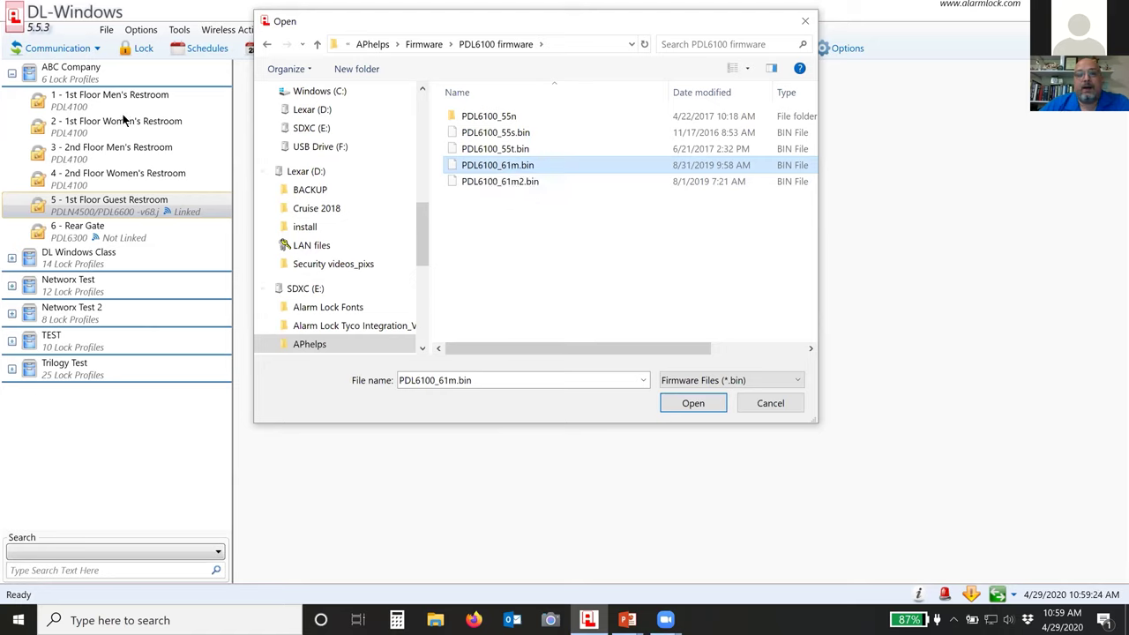
click(760, 403)
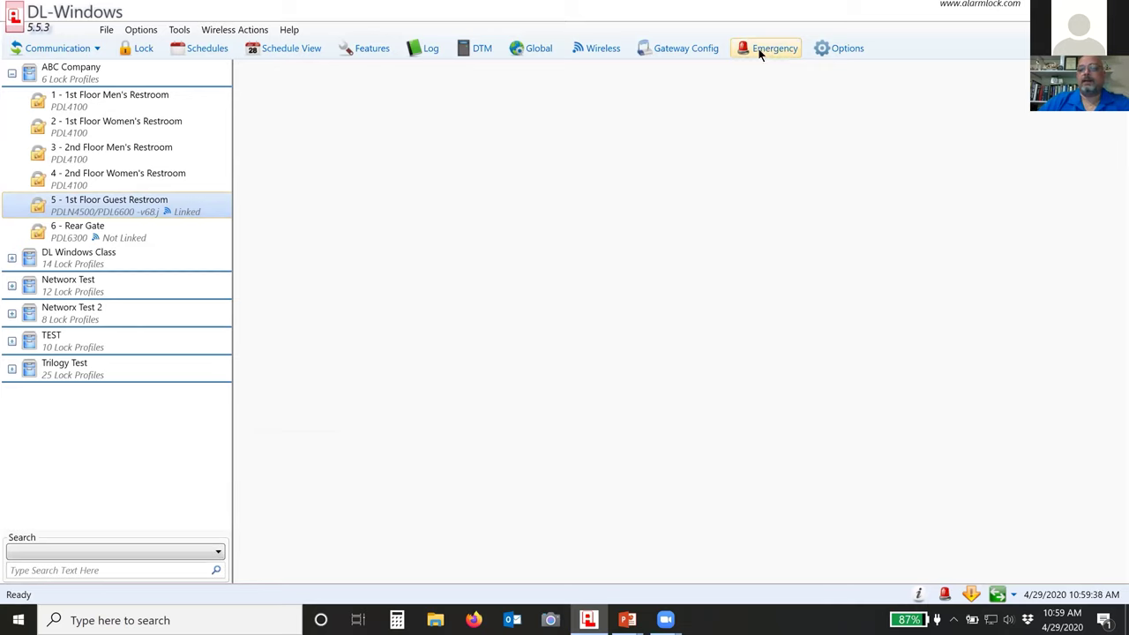
Open ABC Company's administrative users from the global users and review the Master Code and Manager 1 entries
click(532, 49)
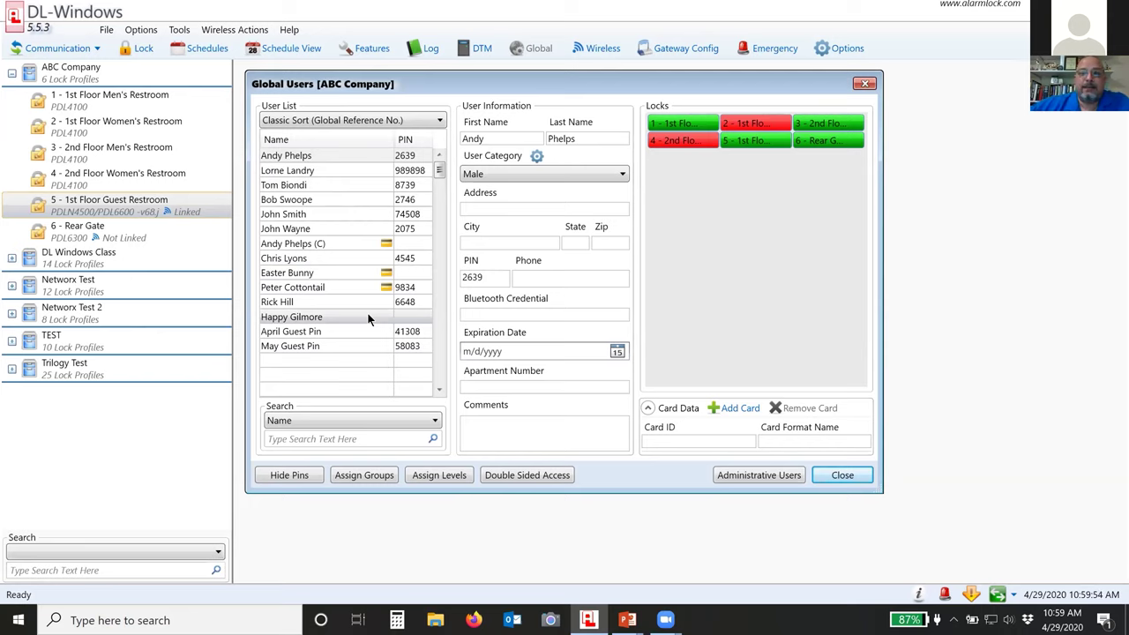
click(741, 474)
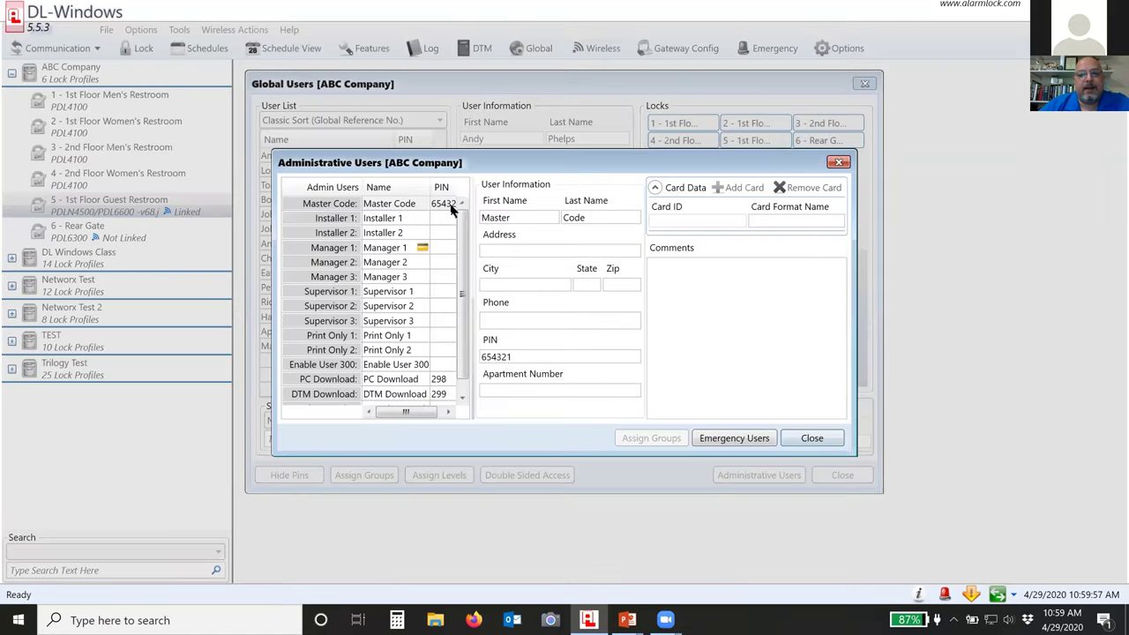
click(446, 205)
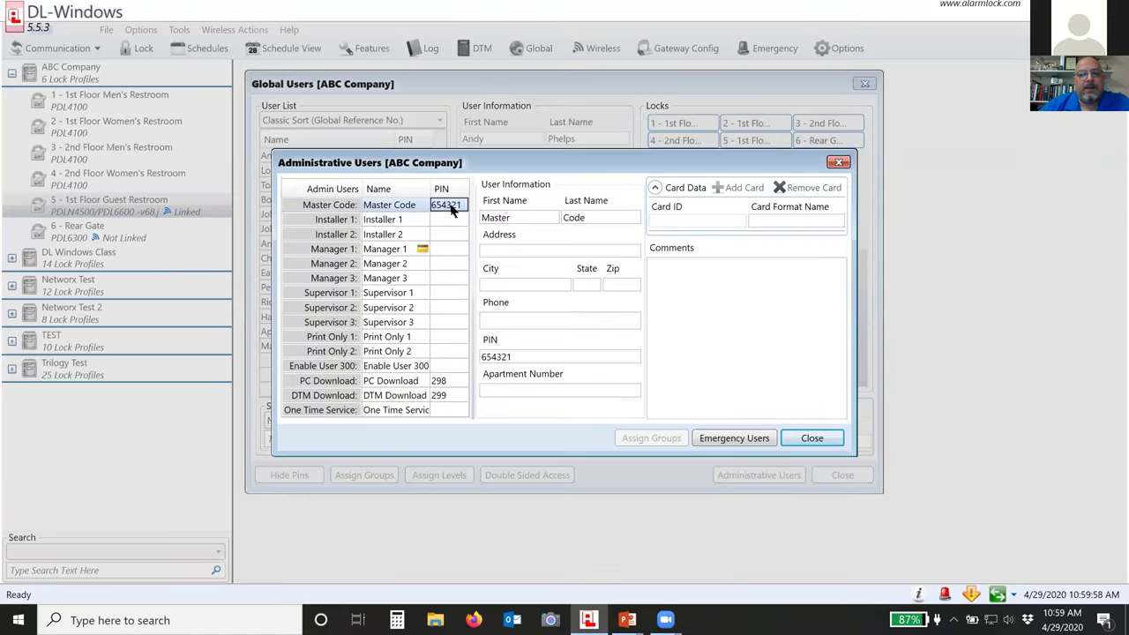
click(382, 251)
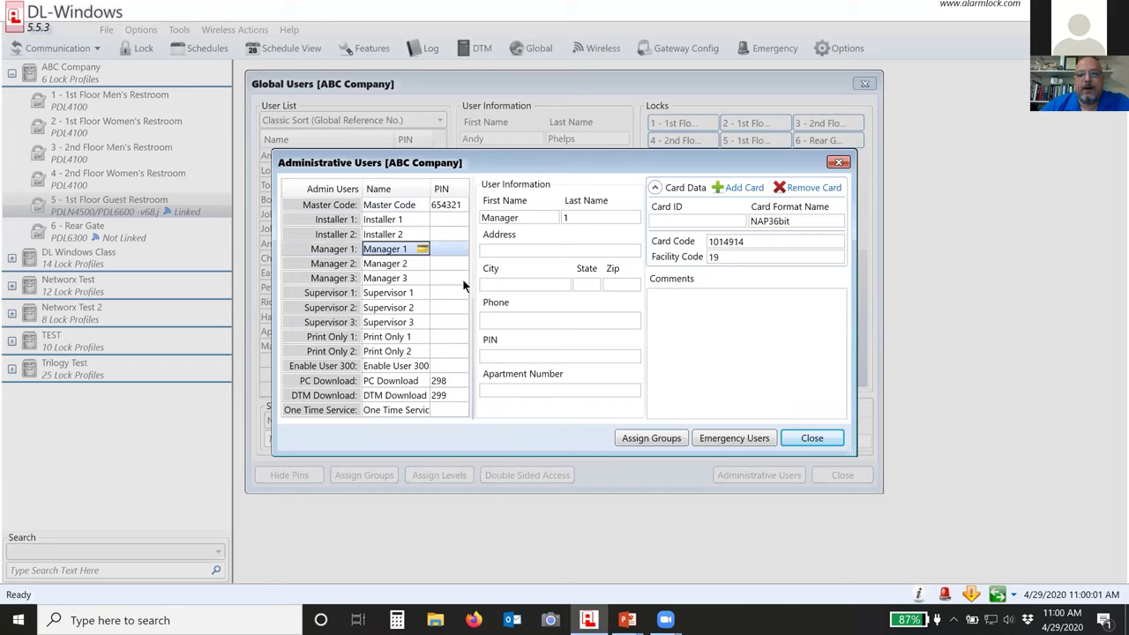
Check ABC Company's emergency users list and return to the global users
click(732, 441)
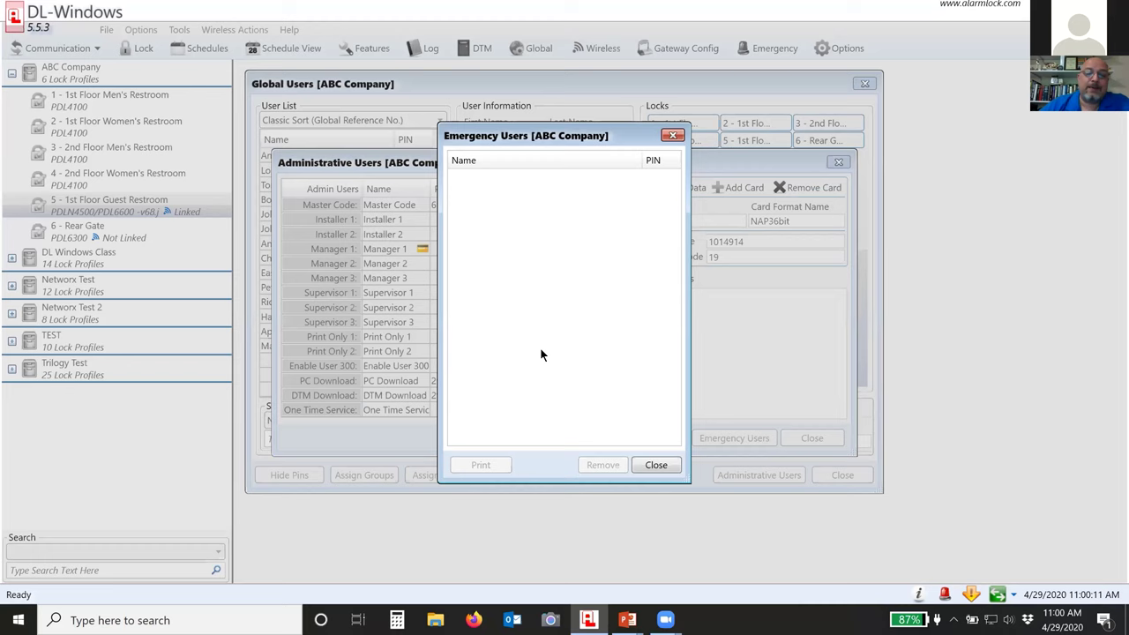
click(657, 466)
click(395, 205)
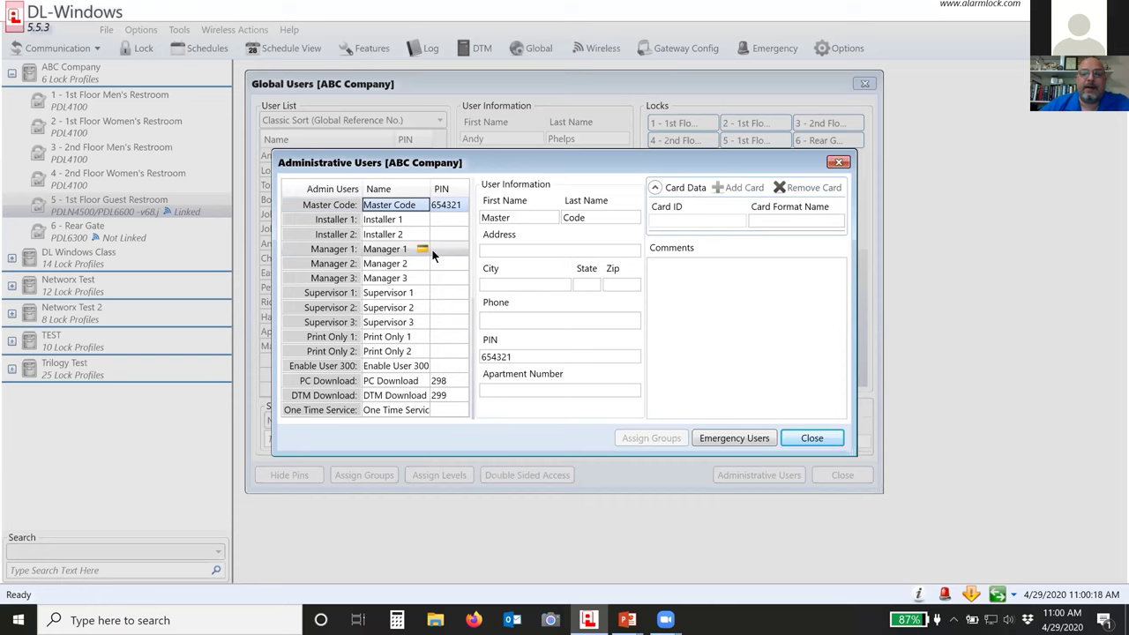
click(796, 442)
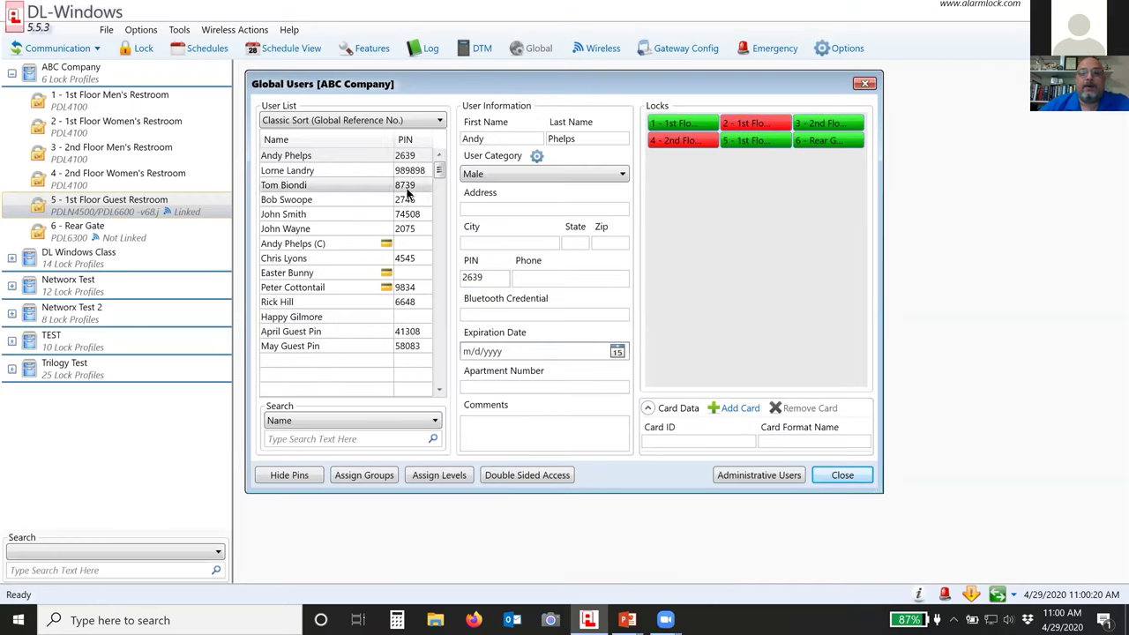
Add the card-only user in the seventh row of the global user list as an emergency user
click(349, 246)
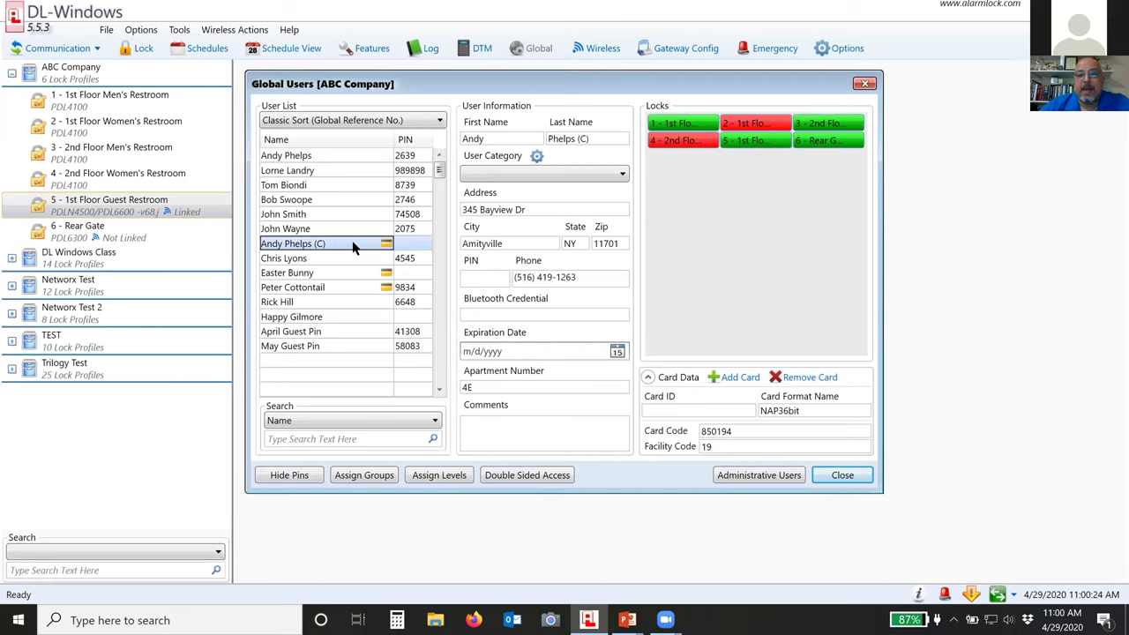
right_click(353, 248)
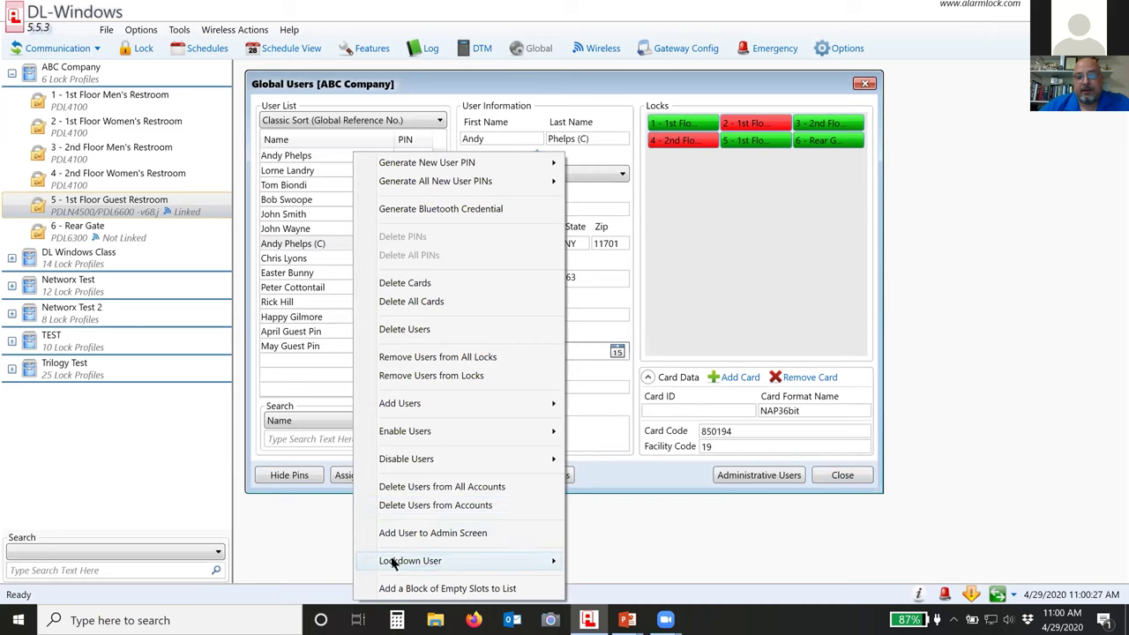
mouse_move(386, 562)
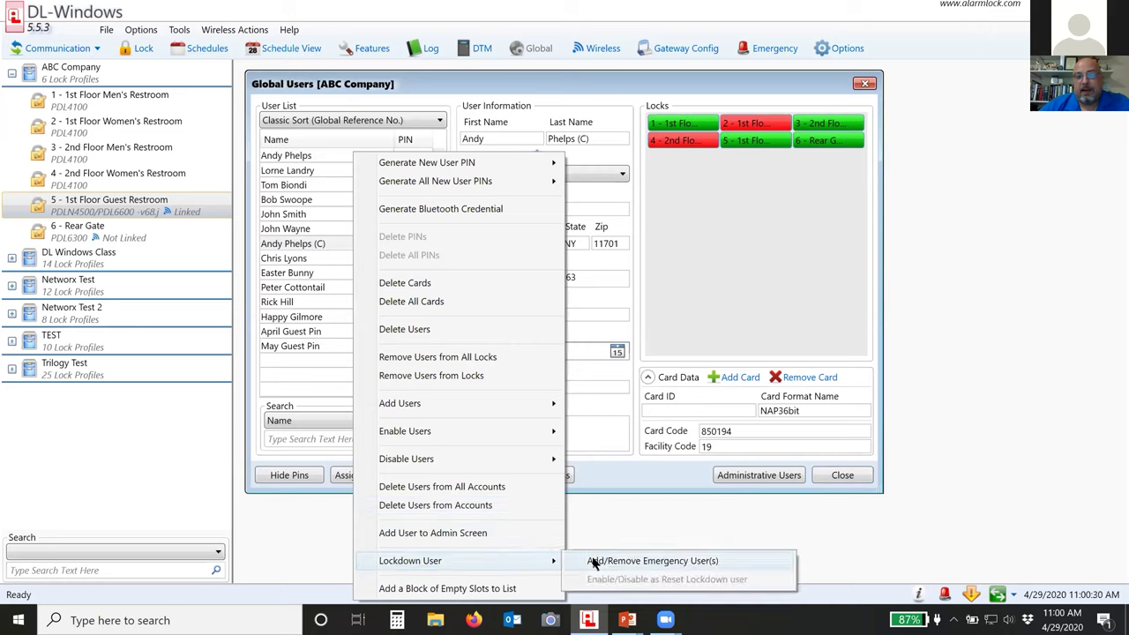
click(660, 563)
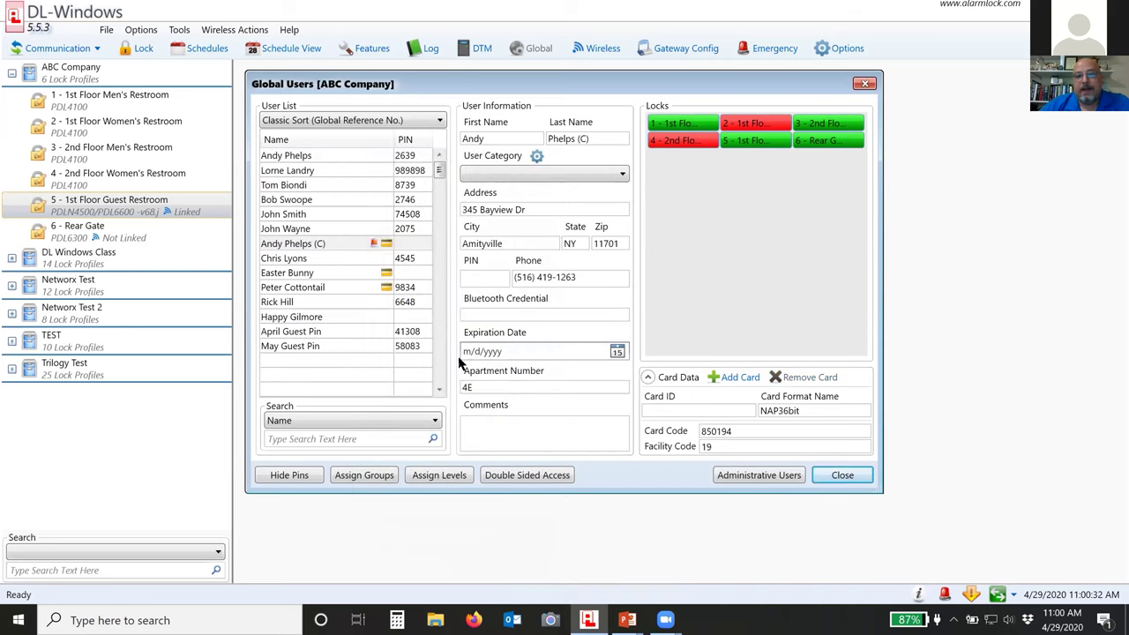
Enable the same seventh-row card user as a Reset Lockdown user
right_click(373, 248)
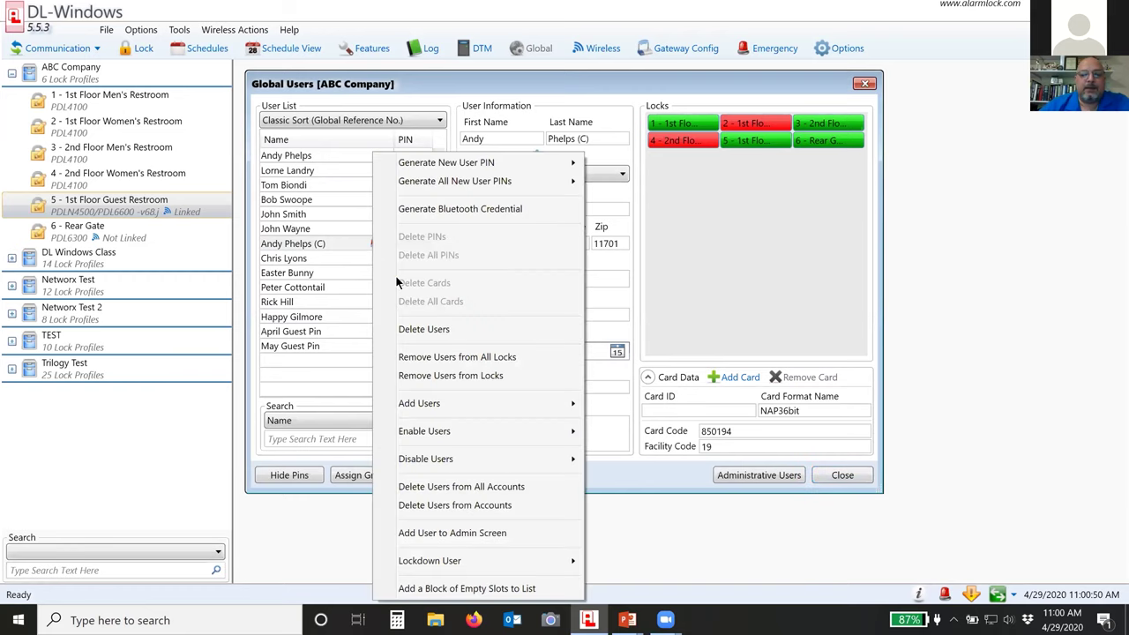
mouse_move(413, 564)
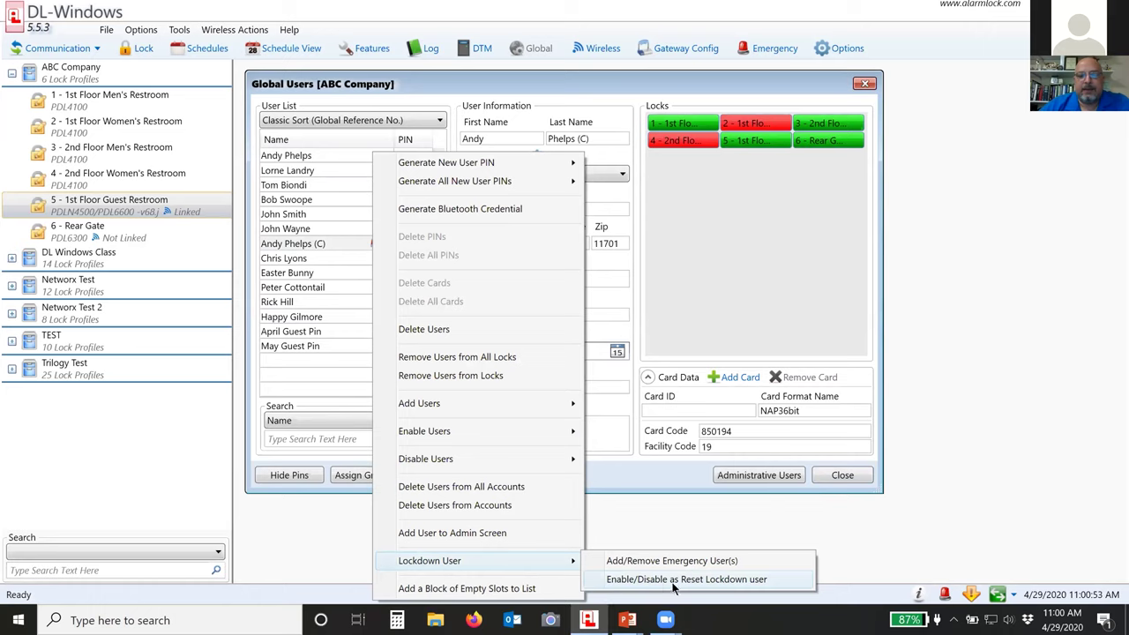
click(727, 579)
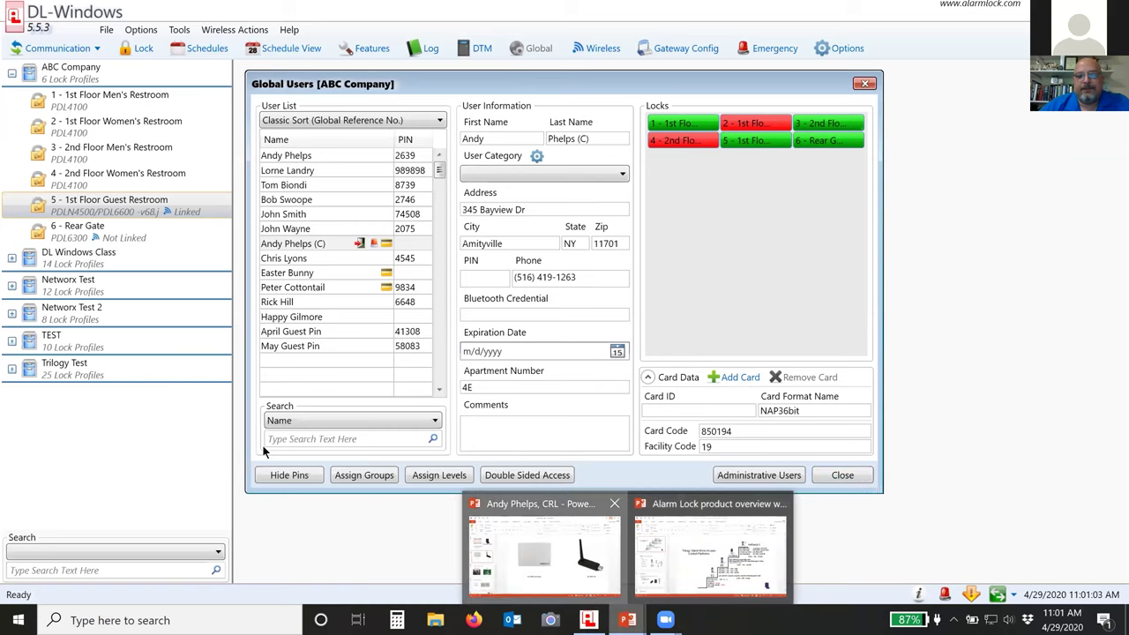
Switch to the PowerPoint presentation to review the "Emergency commands - Keypad" slide and return to DL-Windows
key(alt+Tab)
scroll(86, 375, down, 8)
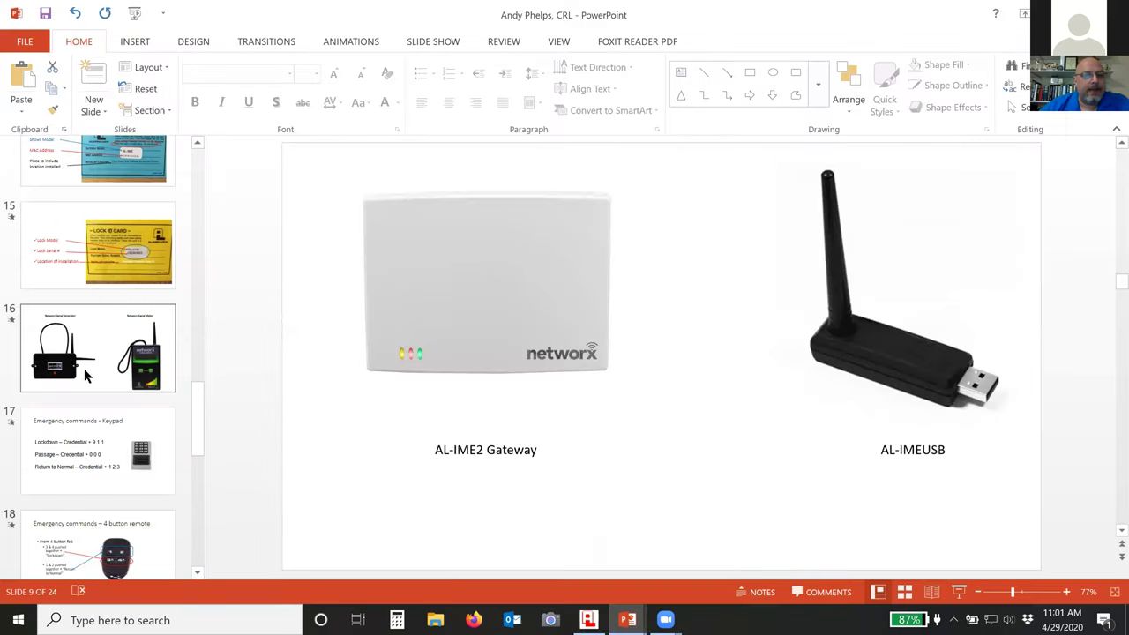
scroll(85, 375, down, 2)
click(88, 380)
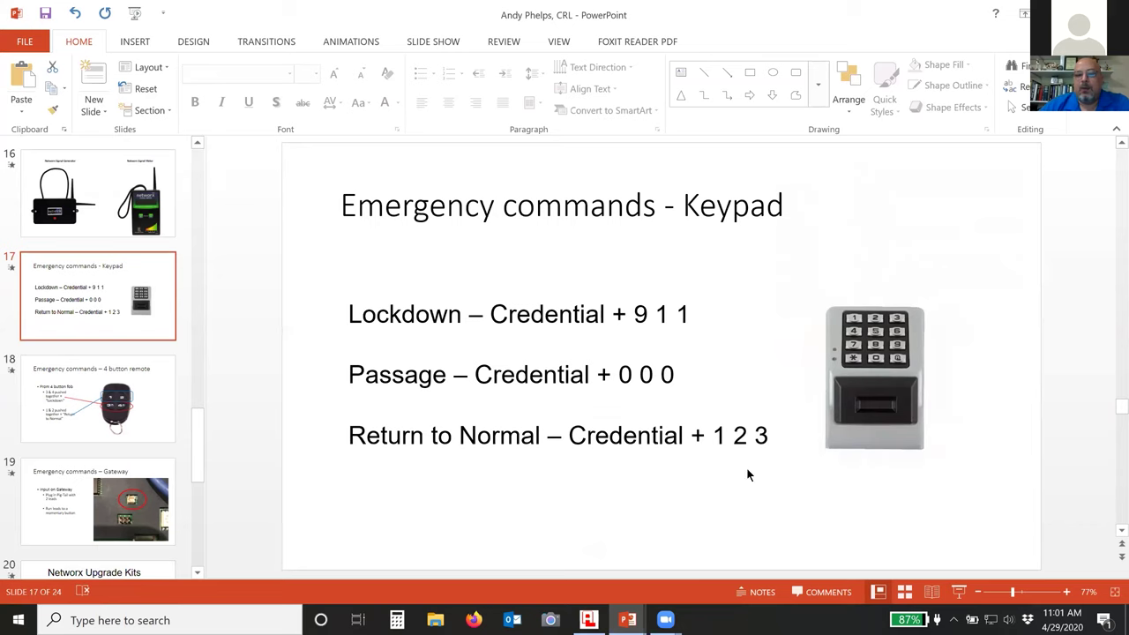
key(alt+Tab)
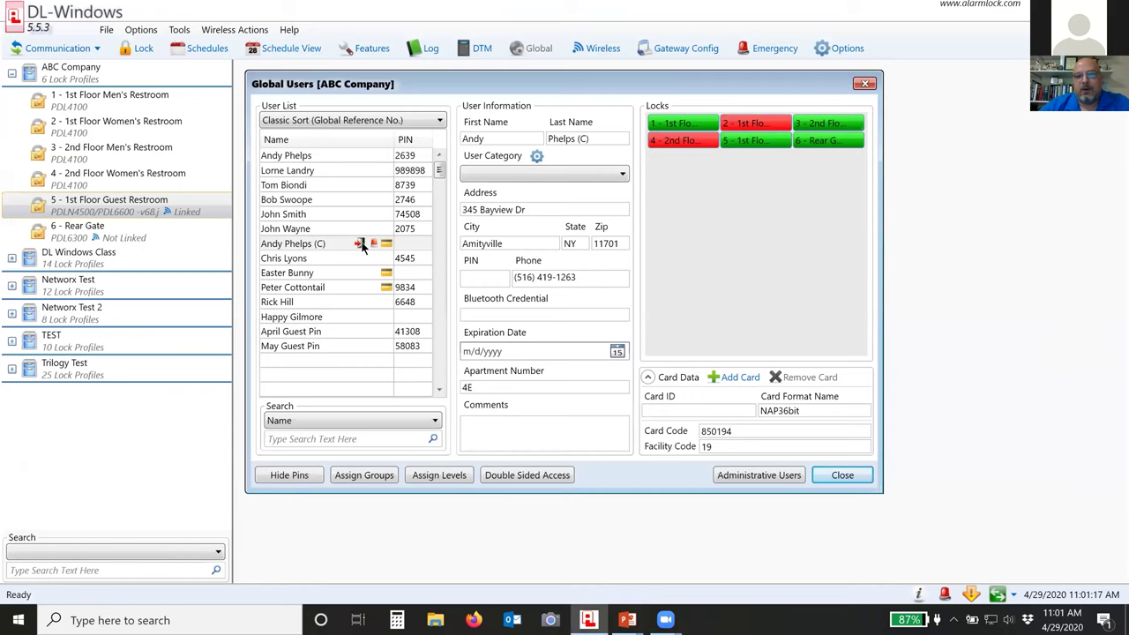
mouse_move(628, 620)
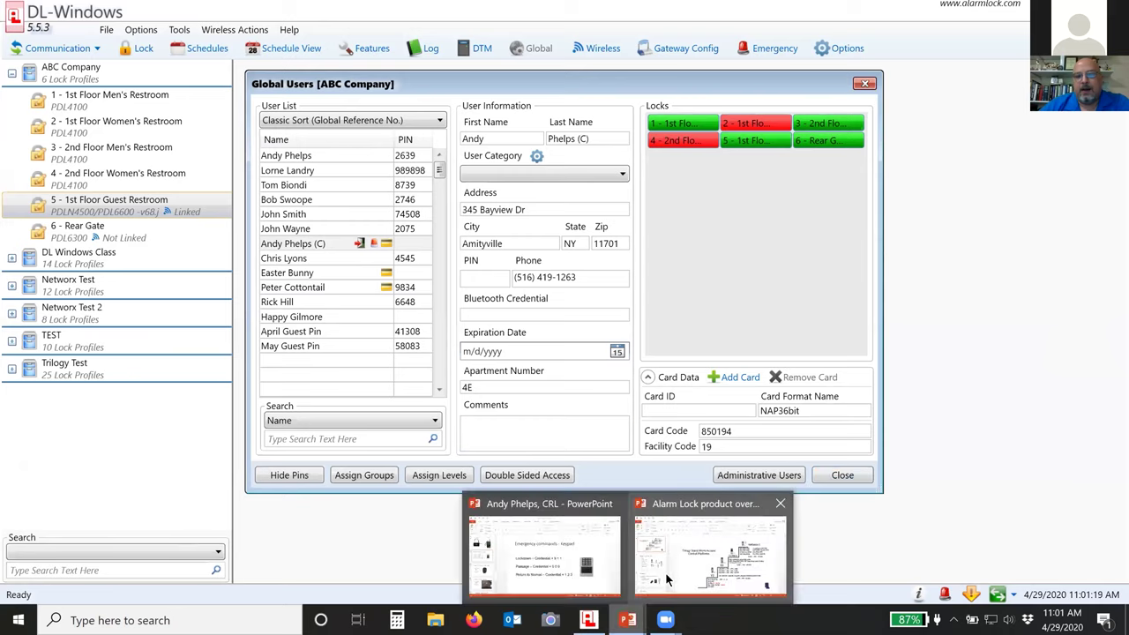
click(541, 565)
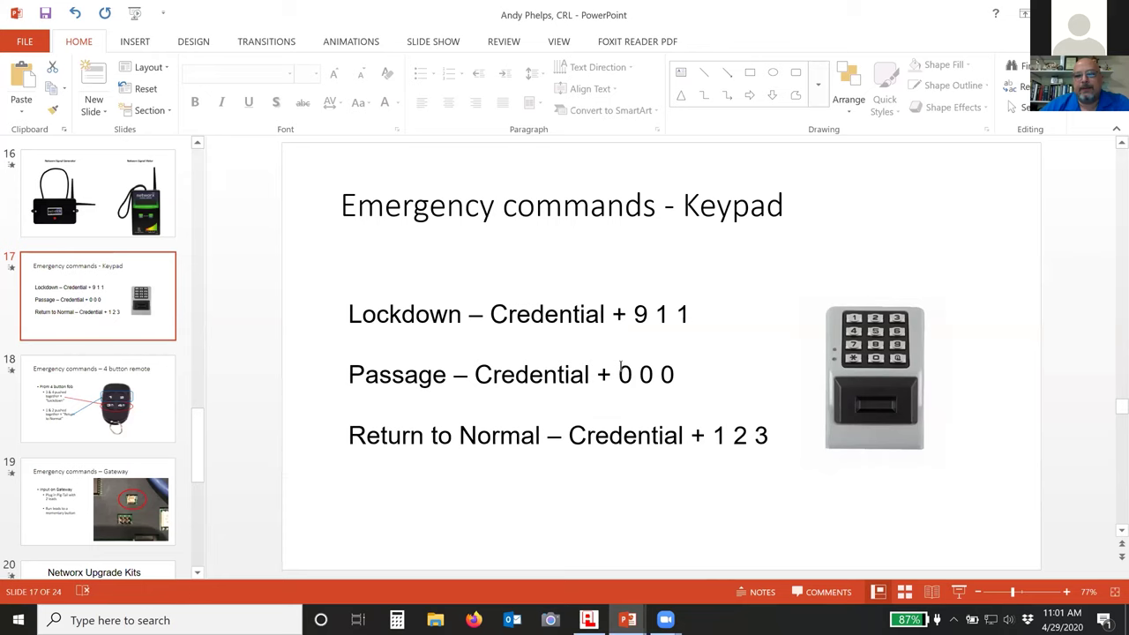
key(alt+Tab)
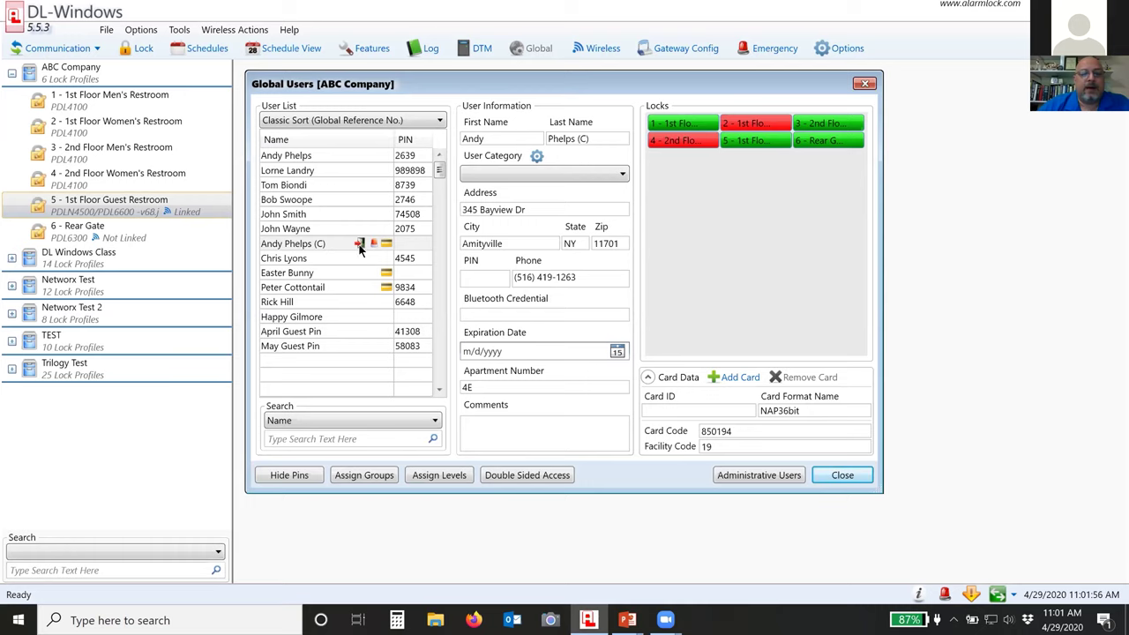
Review the installer, manager and supervisor entries among ABC Company's administrative users, and close the administrative and global users
click(746, 476)
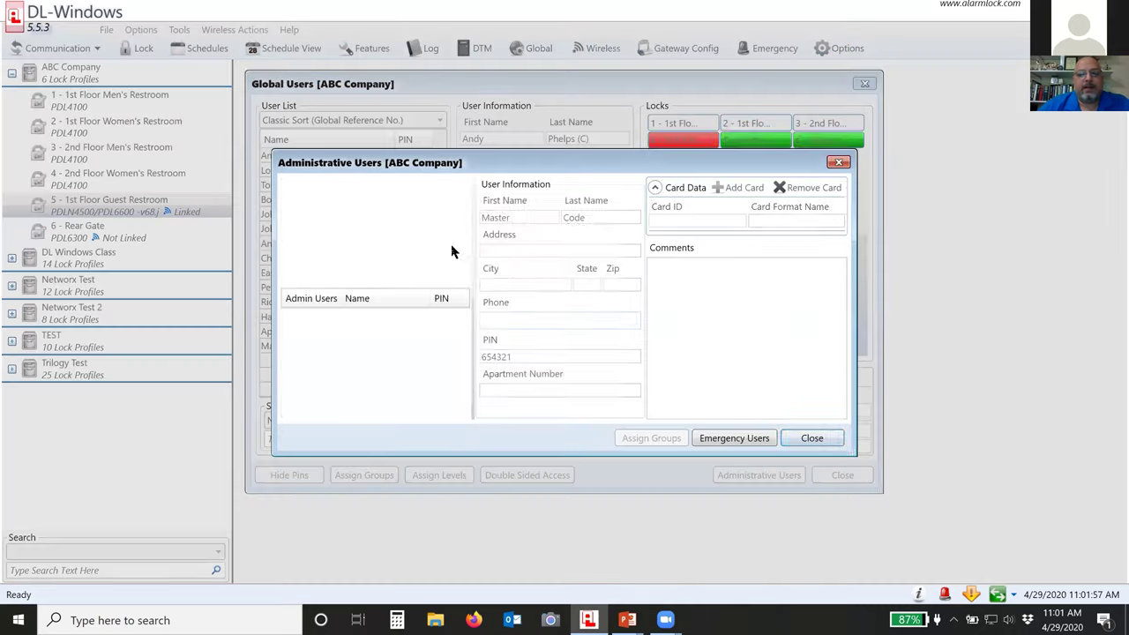
click(397, 220)
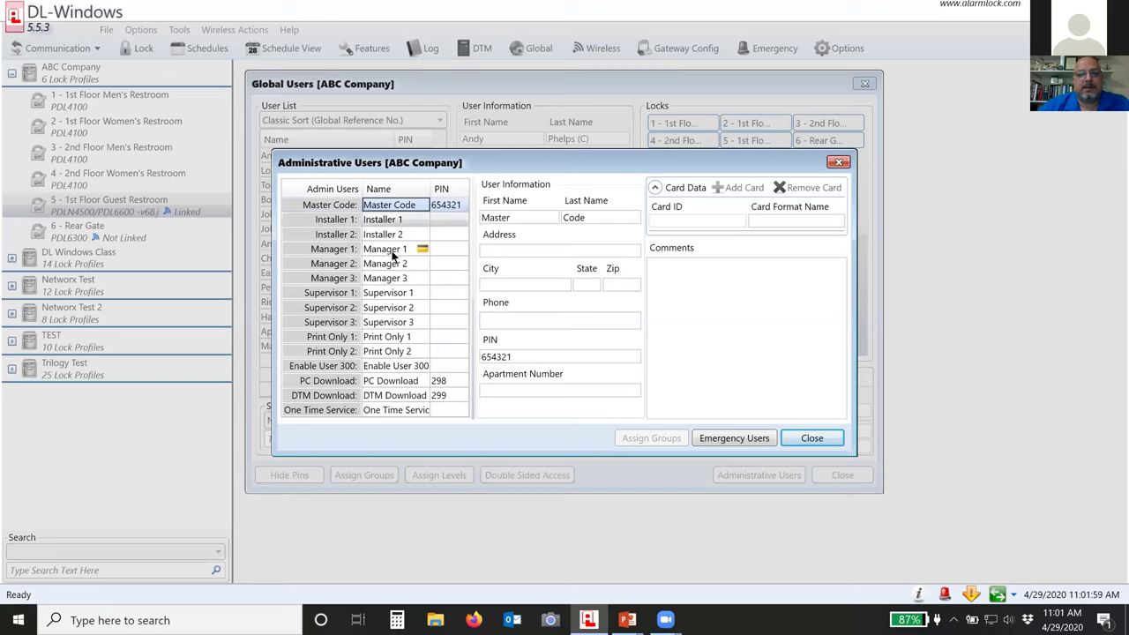
click(389, 265)
click(386, 307)
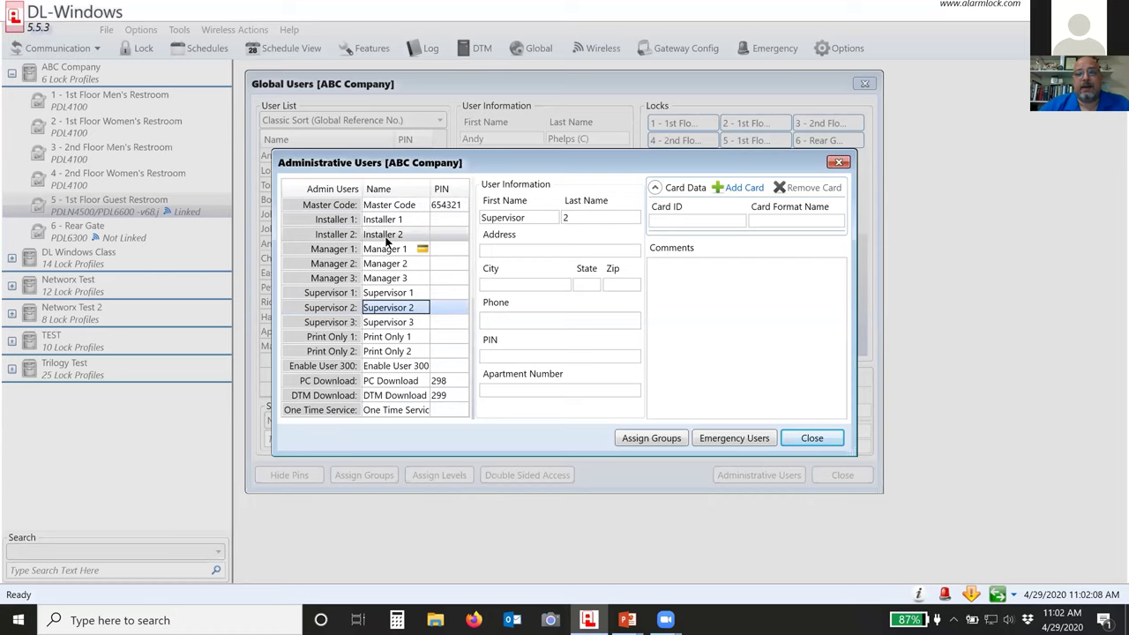
click(810, 439)
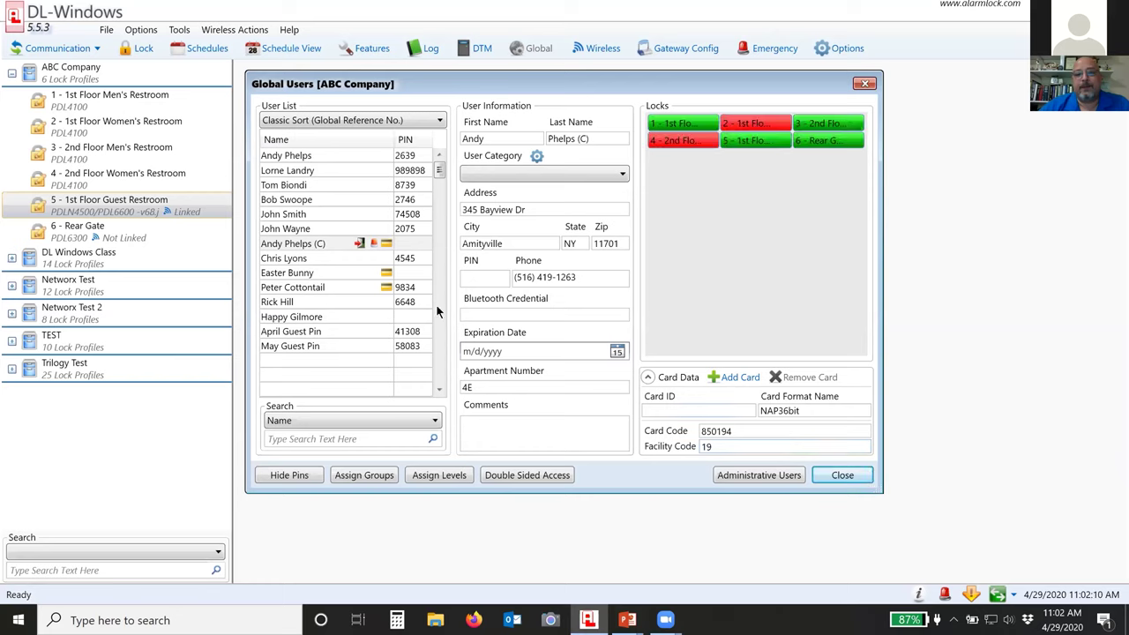
click(327, 244)
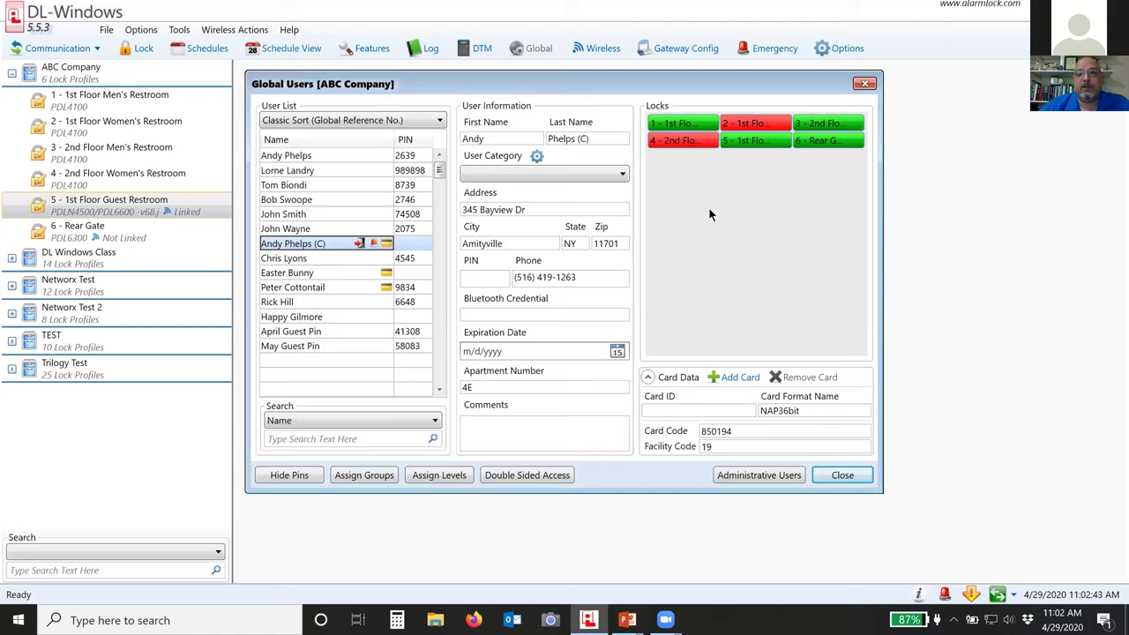
click(840, 476)
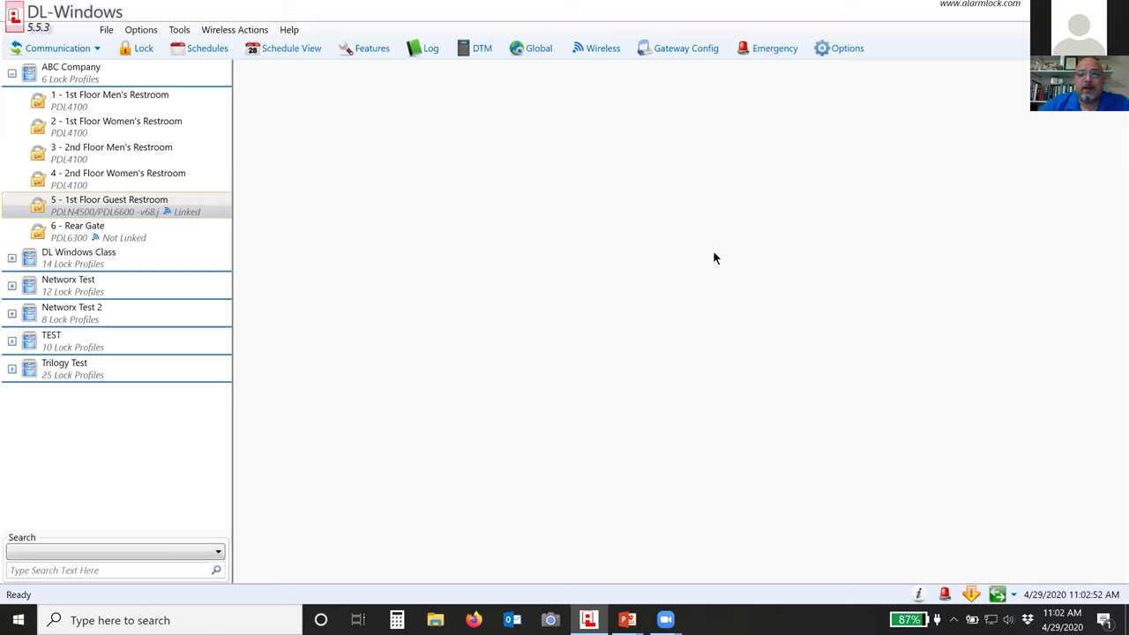
Try to send the Emergency Lock Down command to Group A and check each gateway's status
click(764, 49)
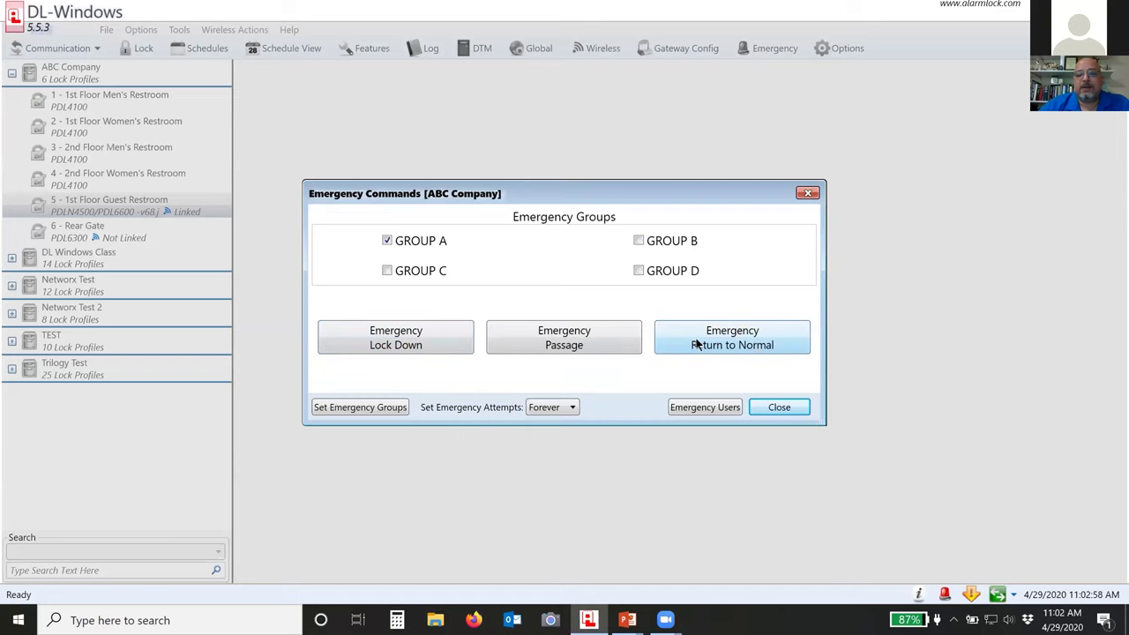
click(403, 348)
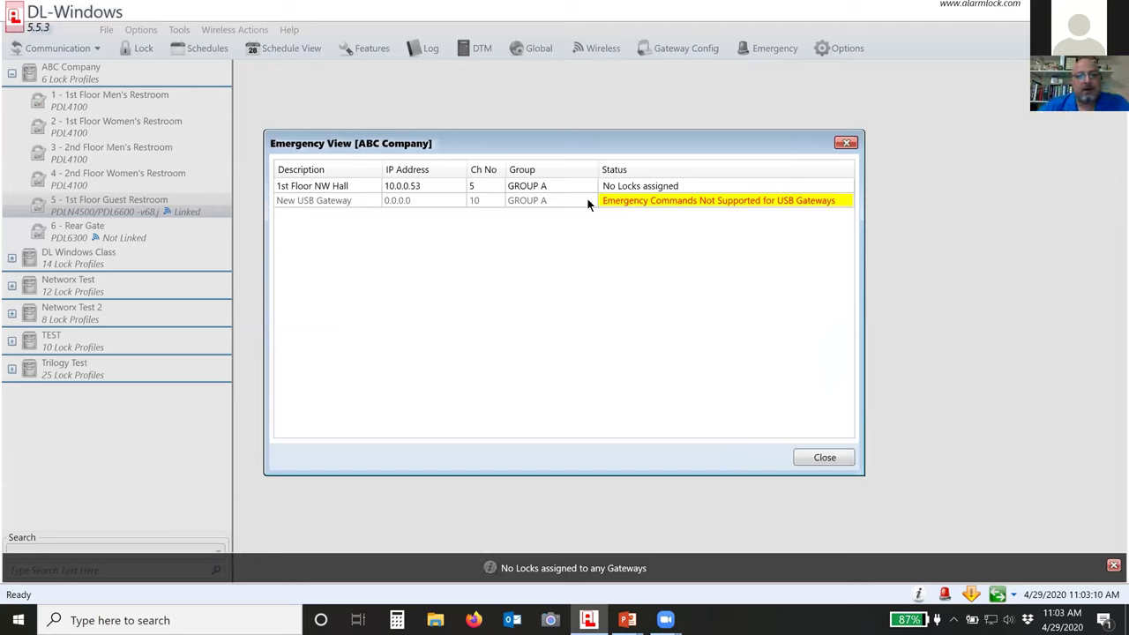
click(623, 189)
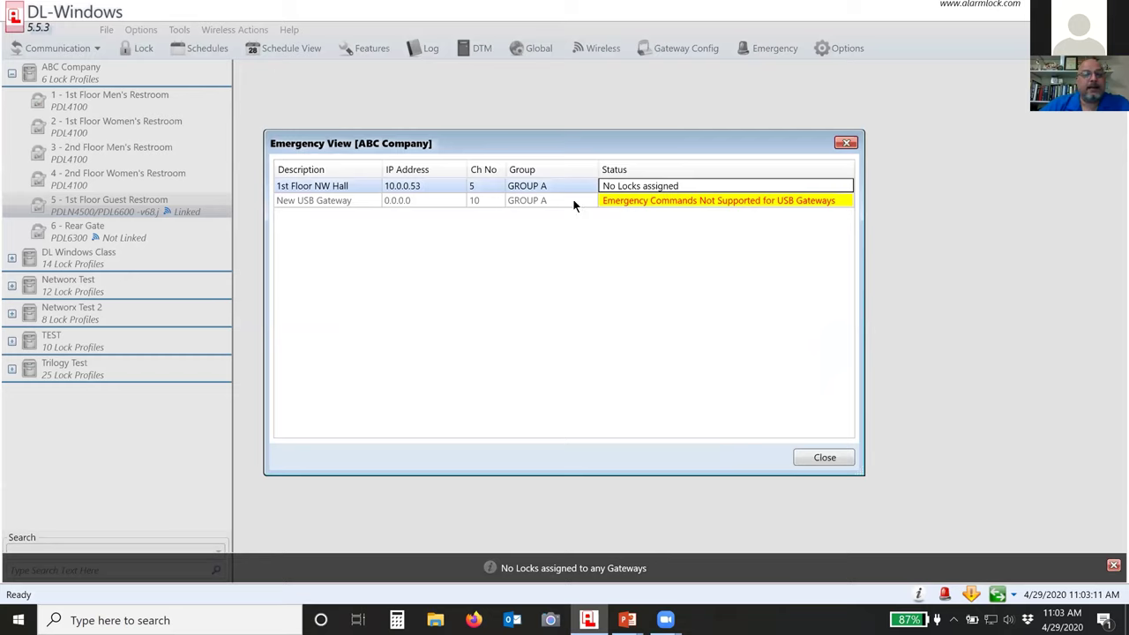
click(308, 206)
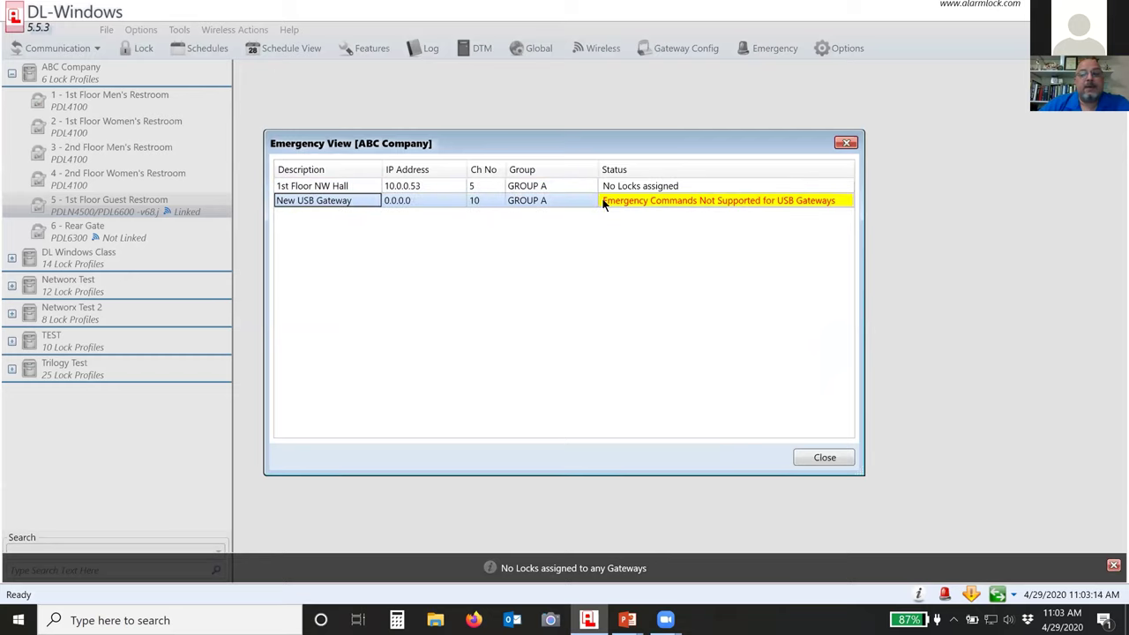
click(824, 458)
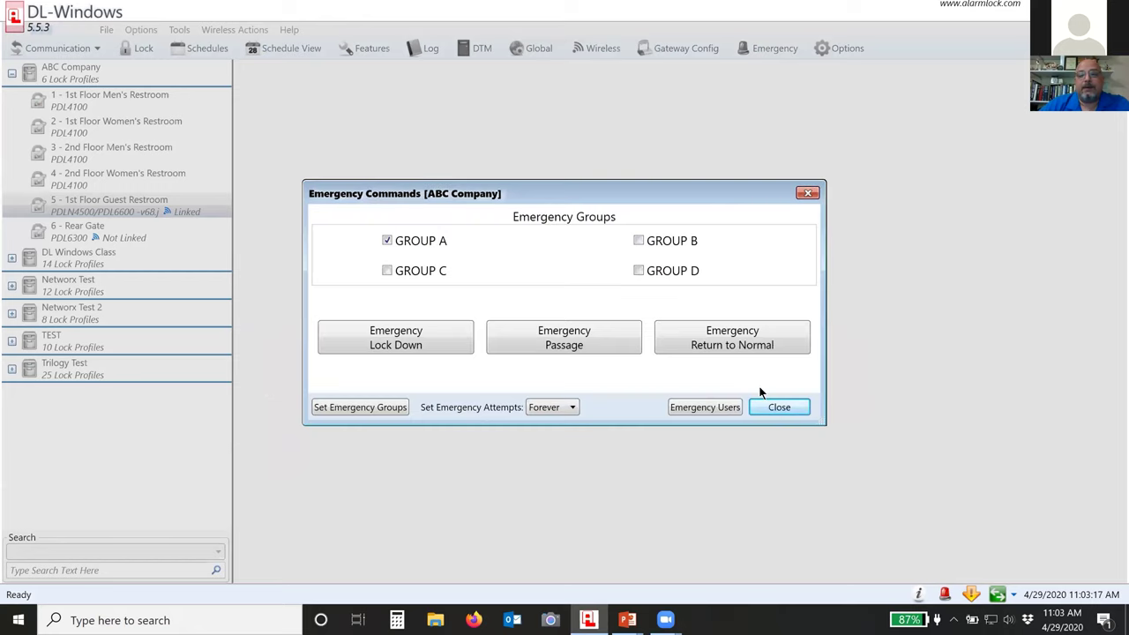
Open ABC Company's gateway configuration and compare the assigned locks of the 1st Floor NW Hall and New USB gateways
click(667, 47)
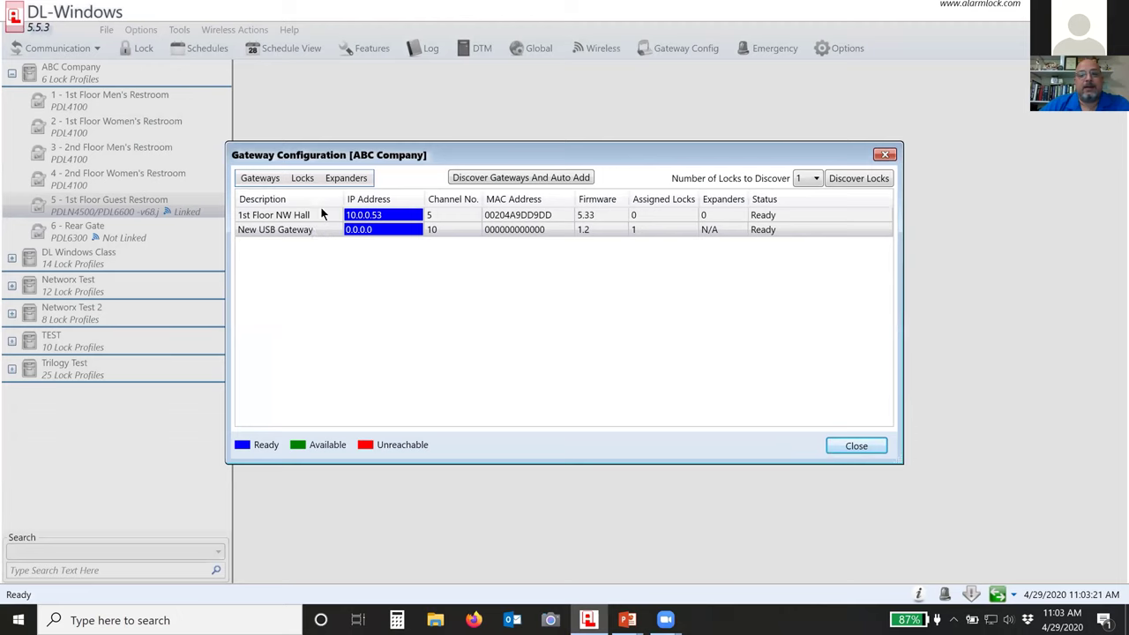
drag(346, 155, 373, 102)
click(340, 179)
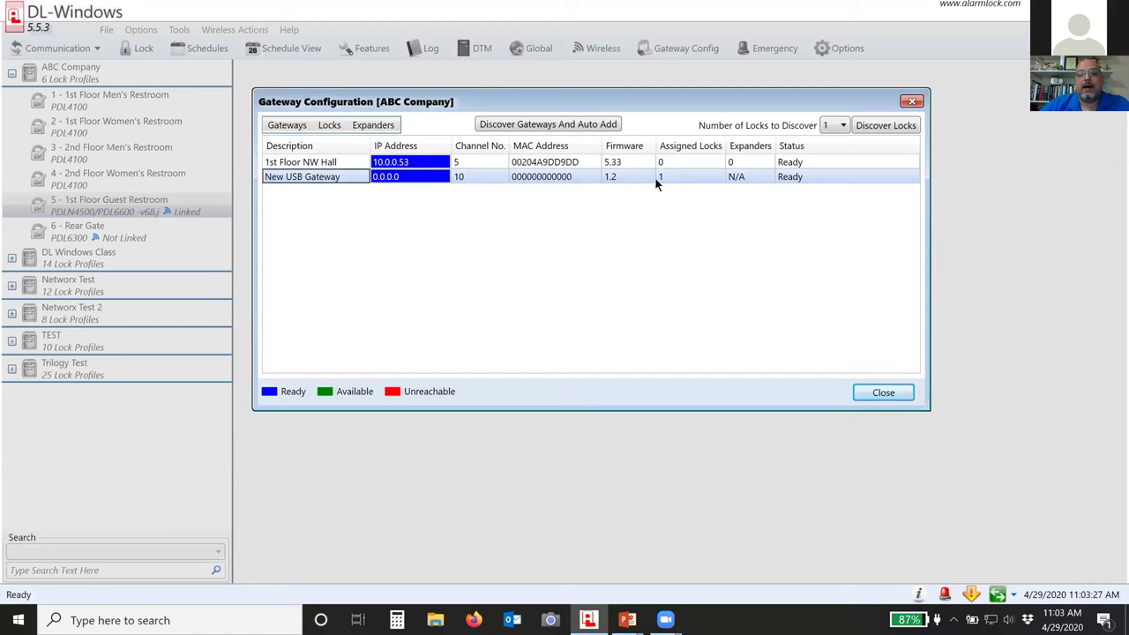
click(676, 162)
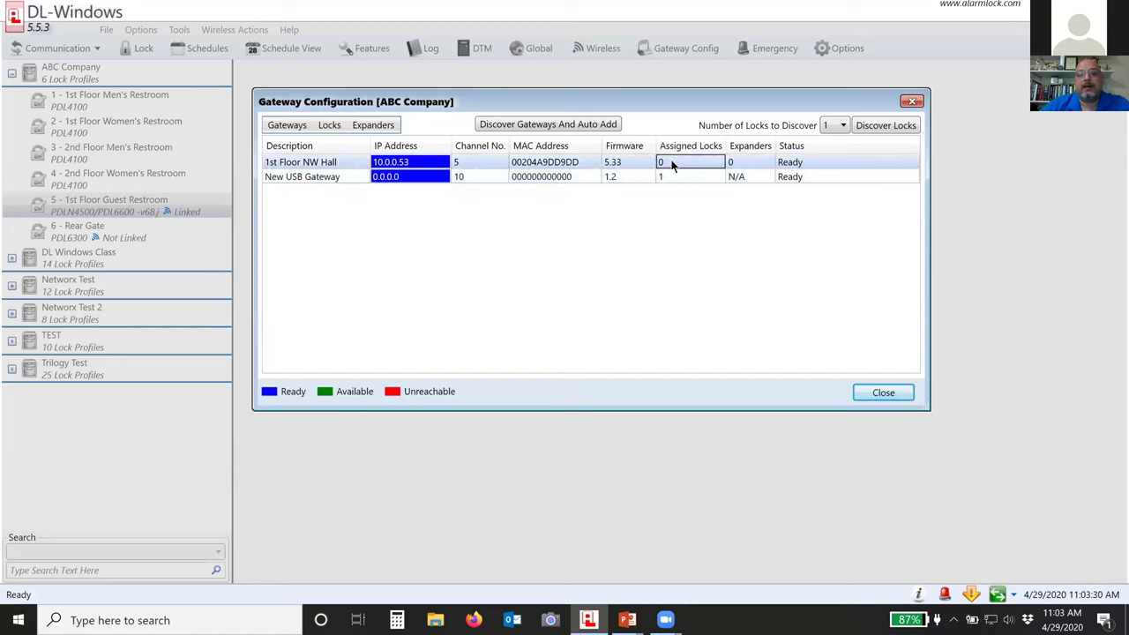
click(675, 177)
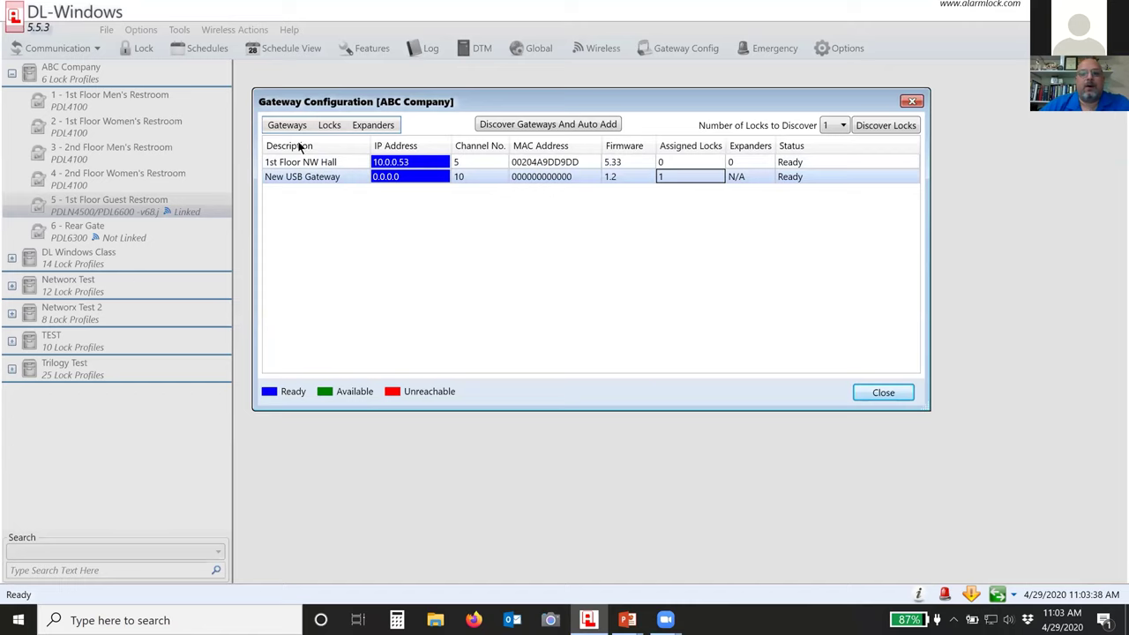
Transfer the 1st Floor Guest Restroom lock from the New USB Gateway to the 1st Floor NW Hall gateway without viewing its lock table
click(328, 127)
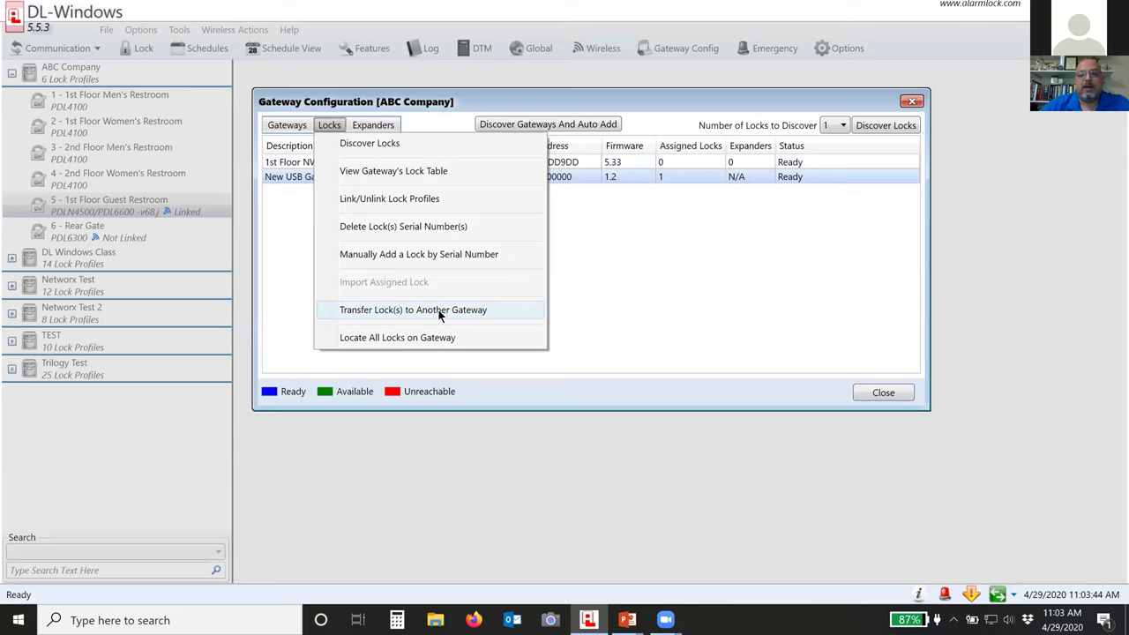
click(300, 189)
click(297, 180)
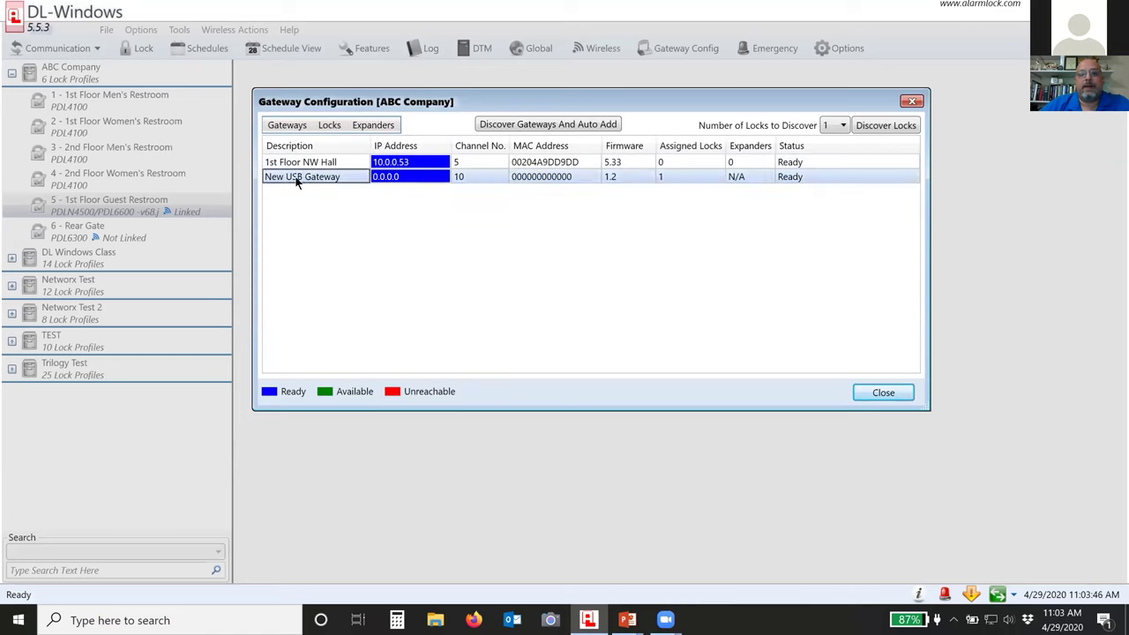
click(298, 162)
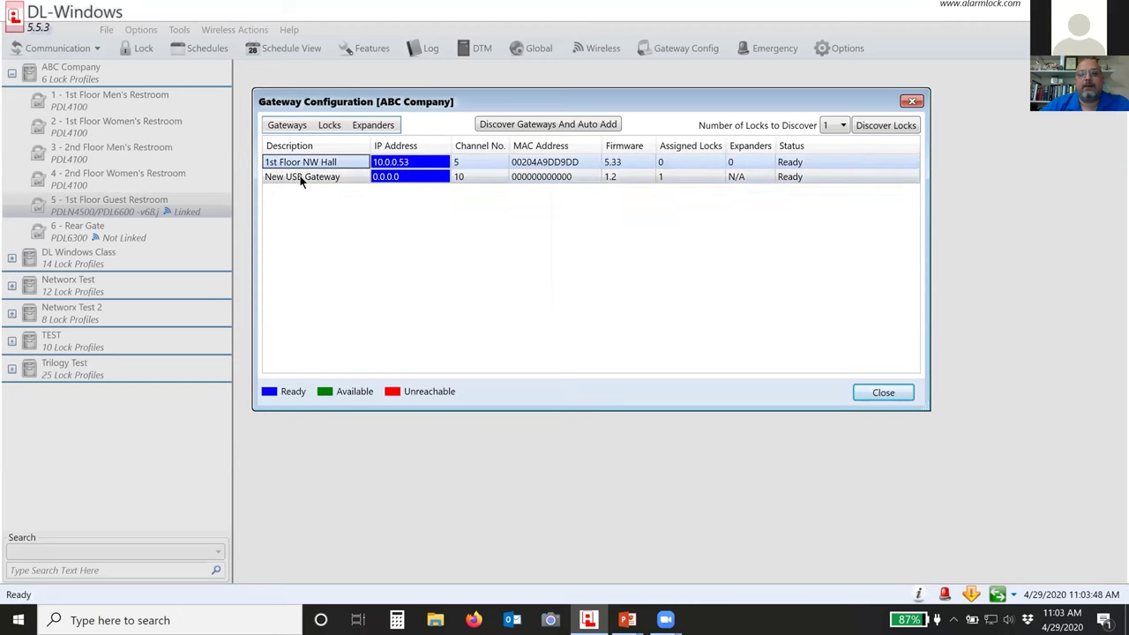
click(300, 180)
click(329, 125)
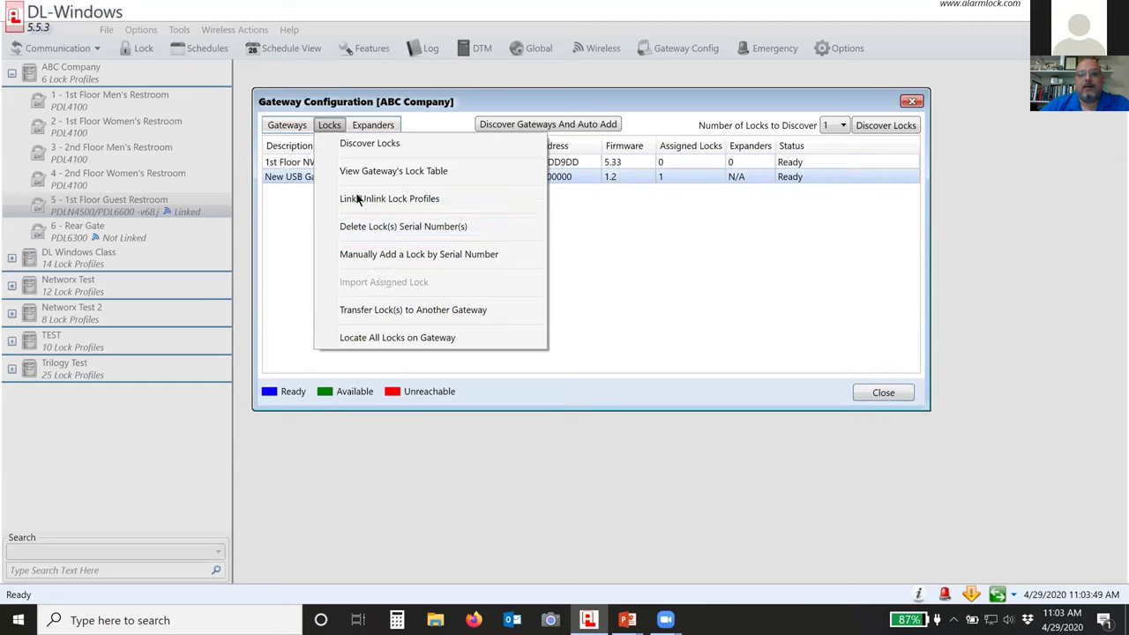
click(353, 312)
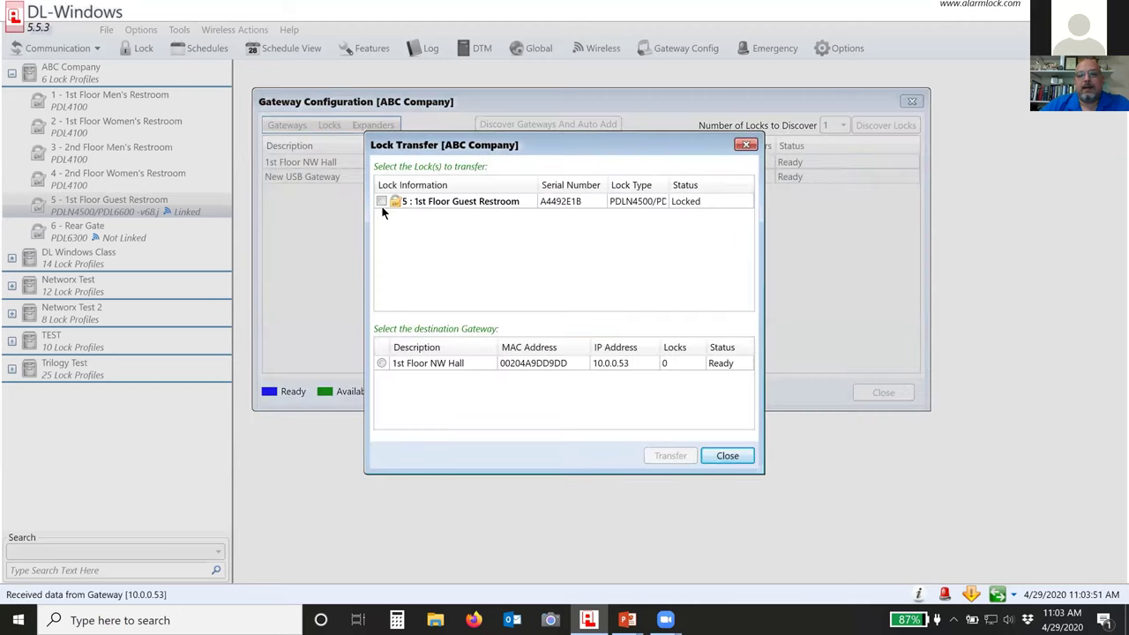
click(382, 201)
click(382, 363)
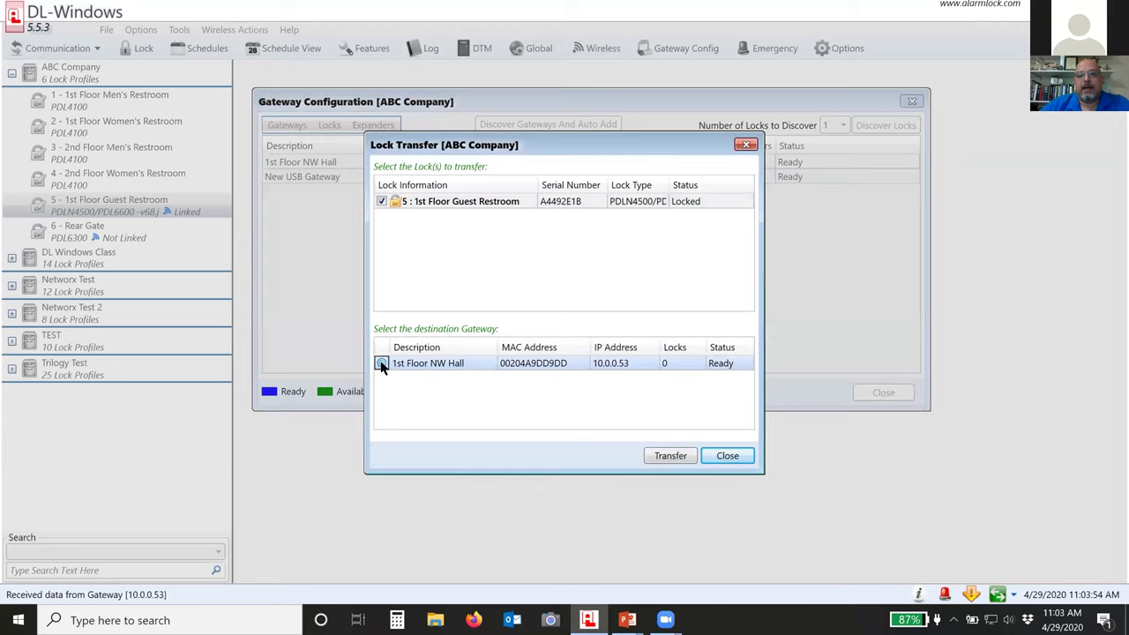
click(666, 457)
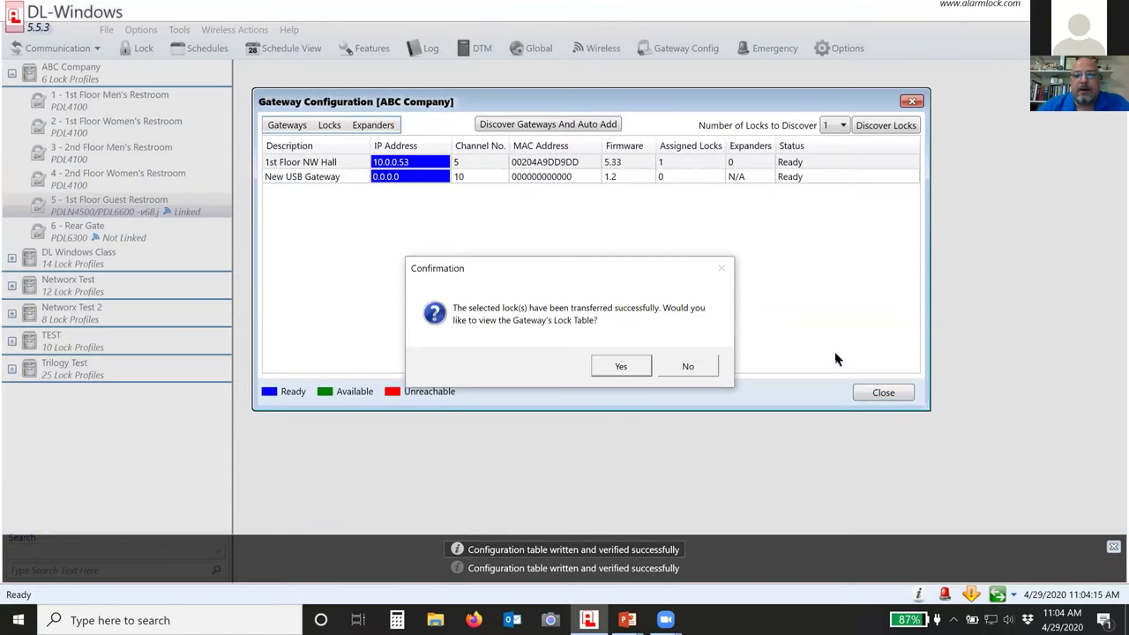
click(686, 365)
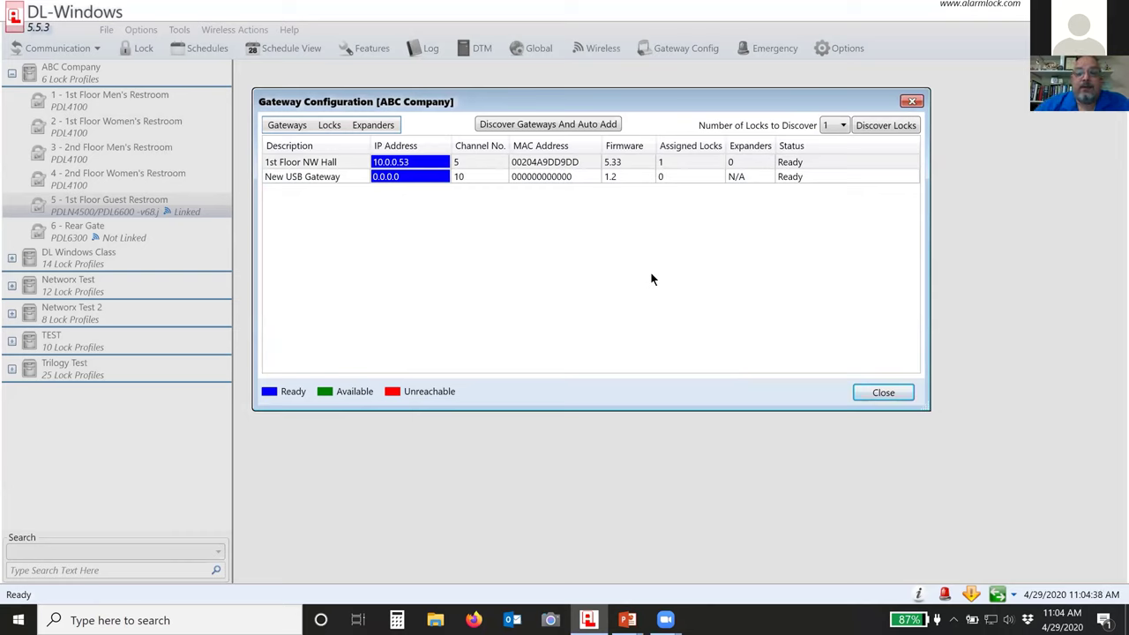
click(883, 392)
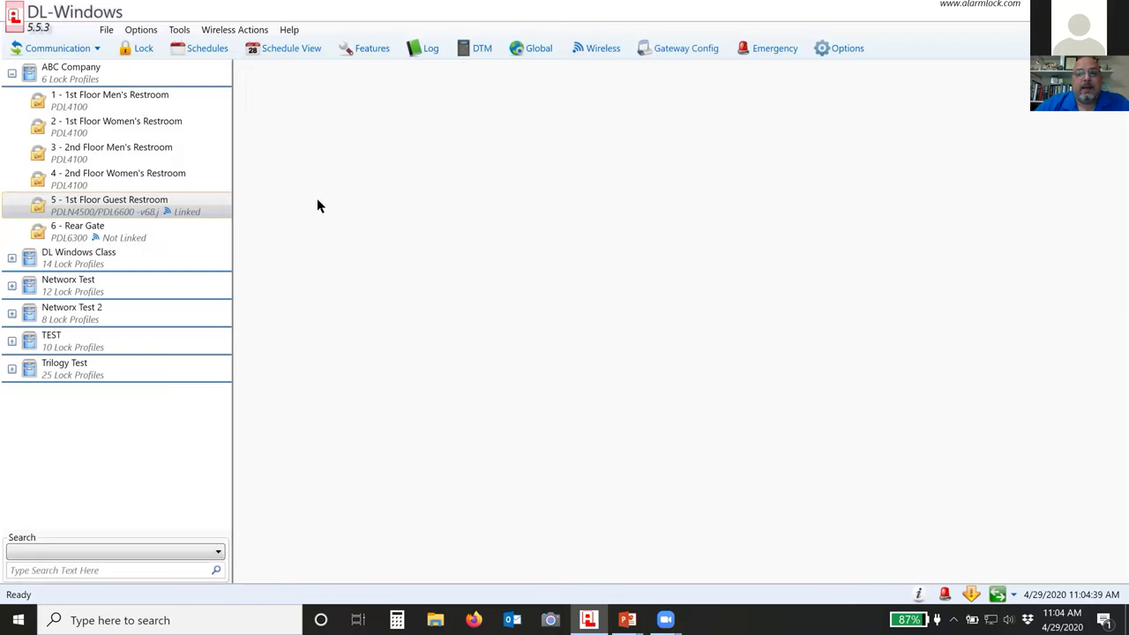
Select the ABC Company account and recheck the assigned locks in its gateway configuration
click(59, 81)
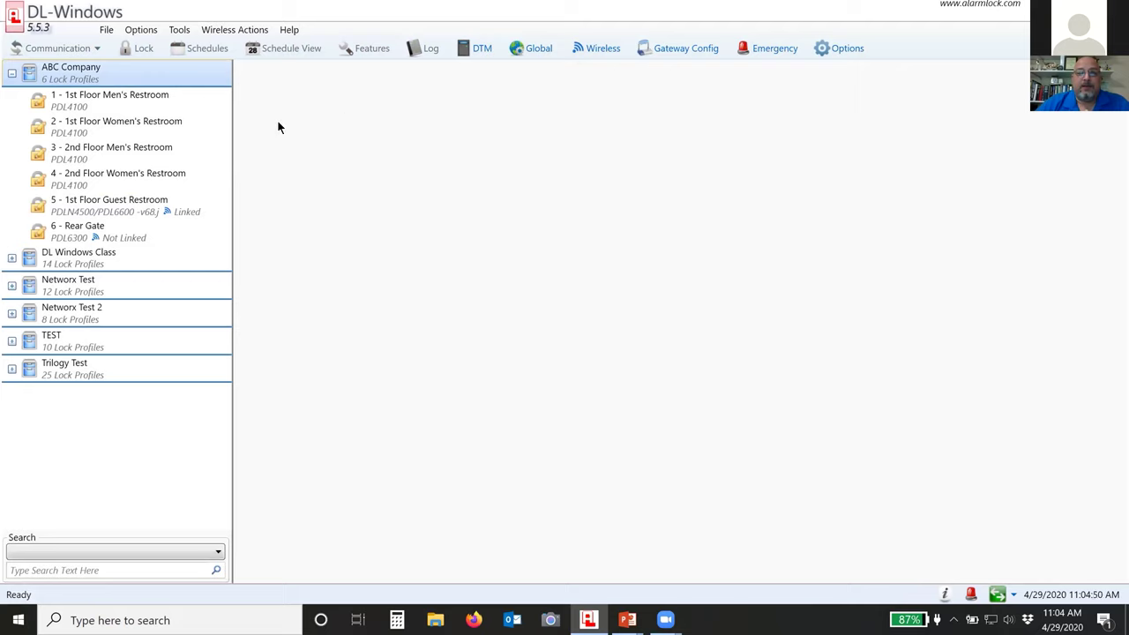
click(176, 32)
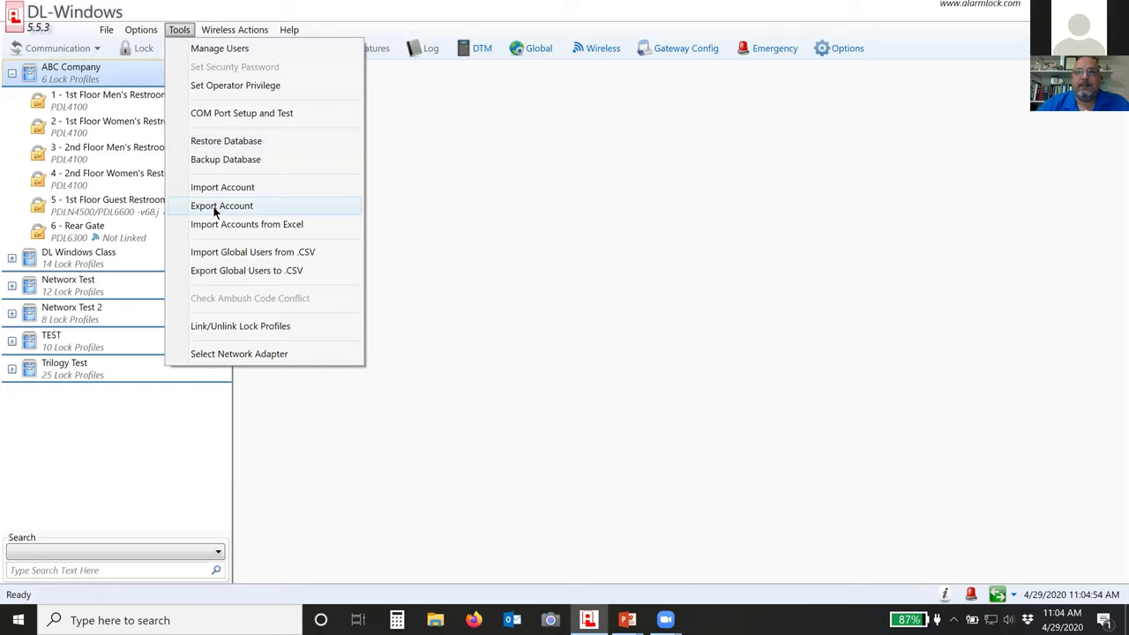
click(425, 220)
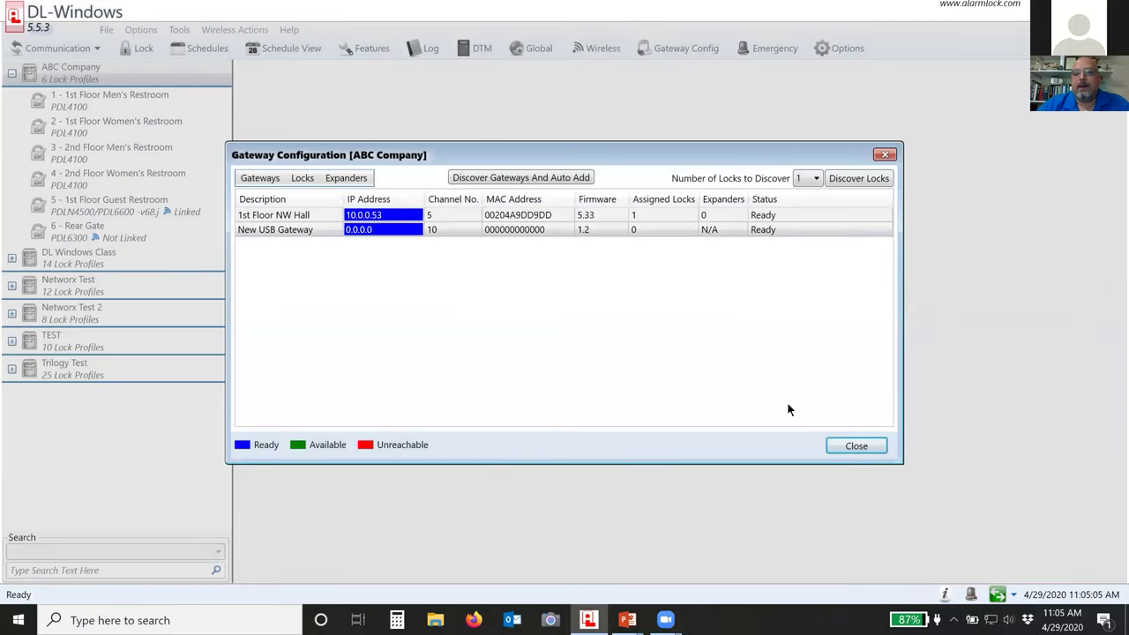
click(838, 448)
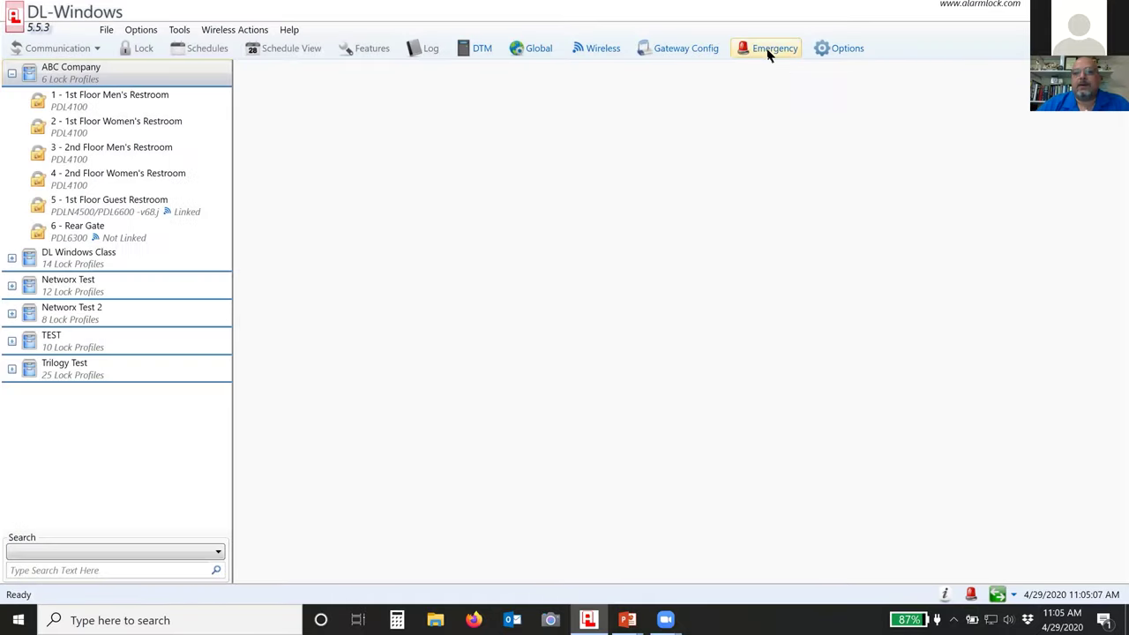
Send the Emergency Lock Down command to Group A of ABC Company and close the emergency dialogs
click(768, 51)
click(384, 340)
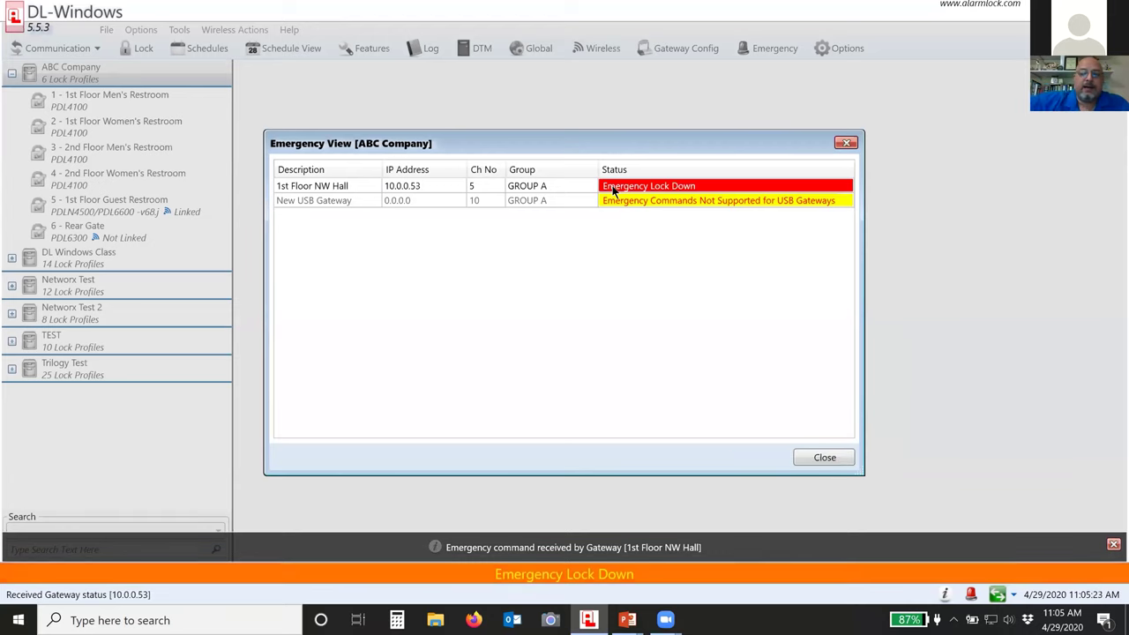
click(808, 453)
click(758, 405)
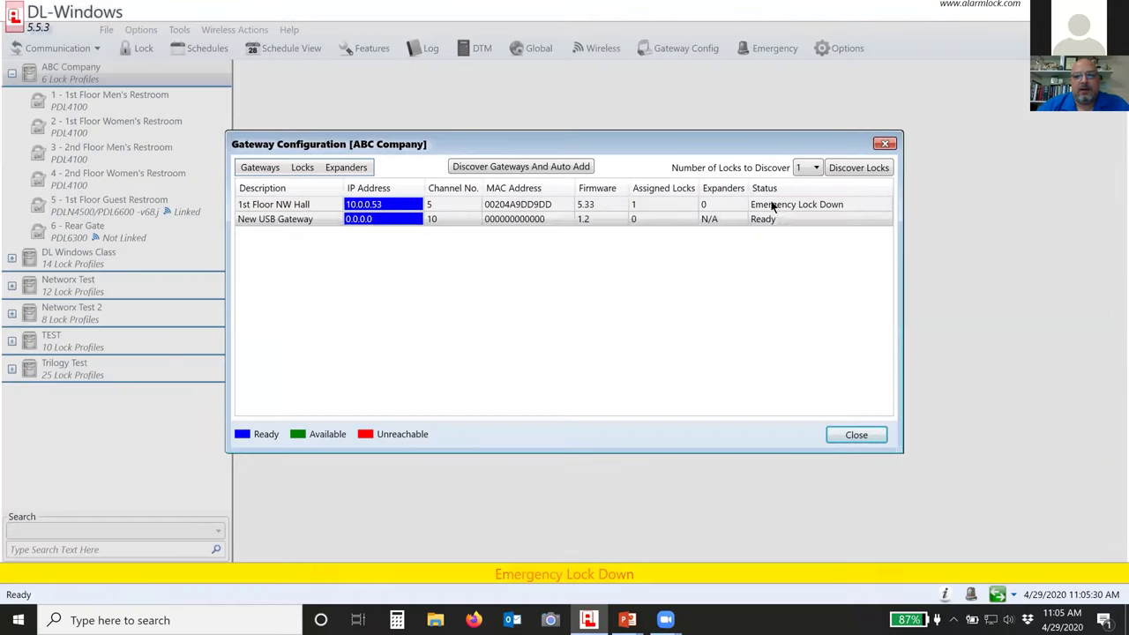
Check the 1st Floor NW Hall gateway's status and the lock status in its lock table, and close the gateway configuration
click(773, 206)
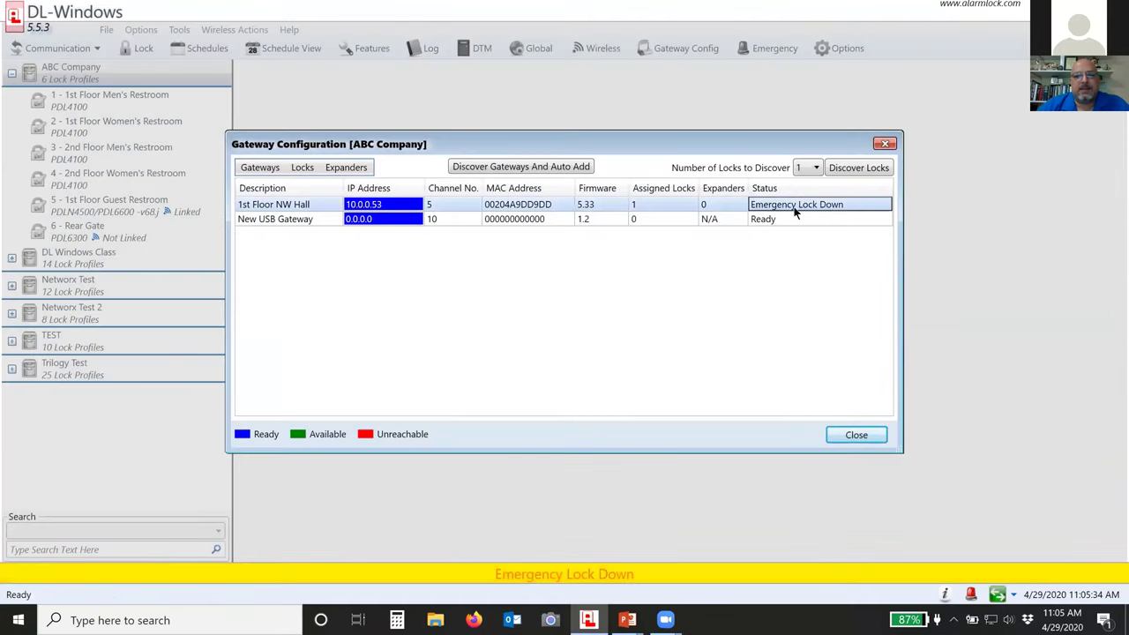
click(302, 168)
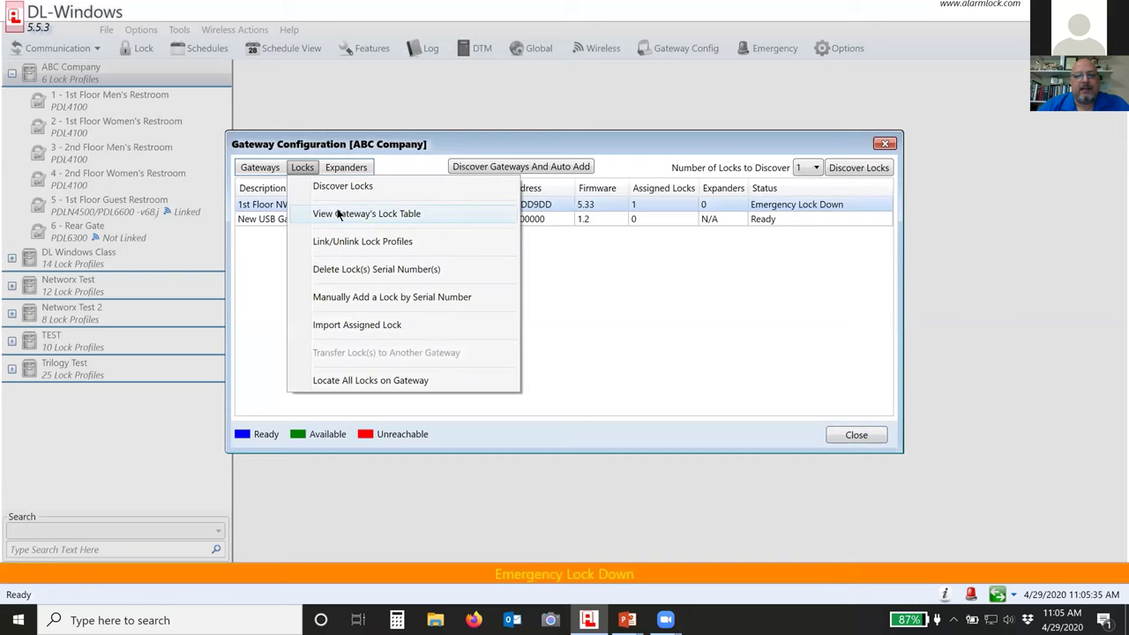
click(392, 216)
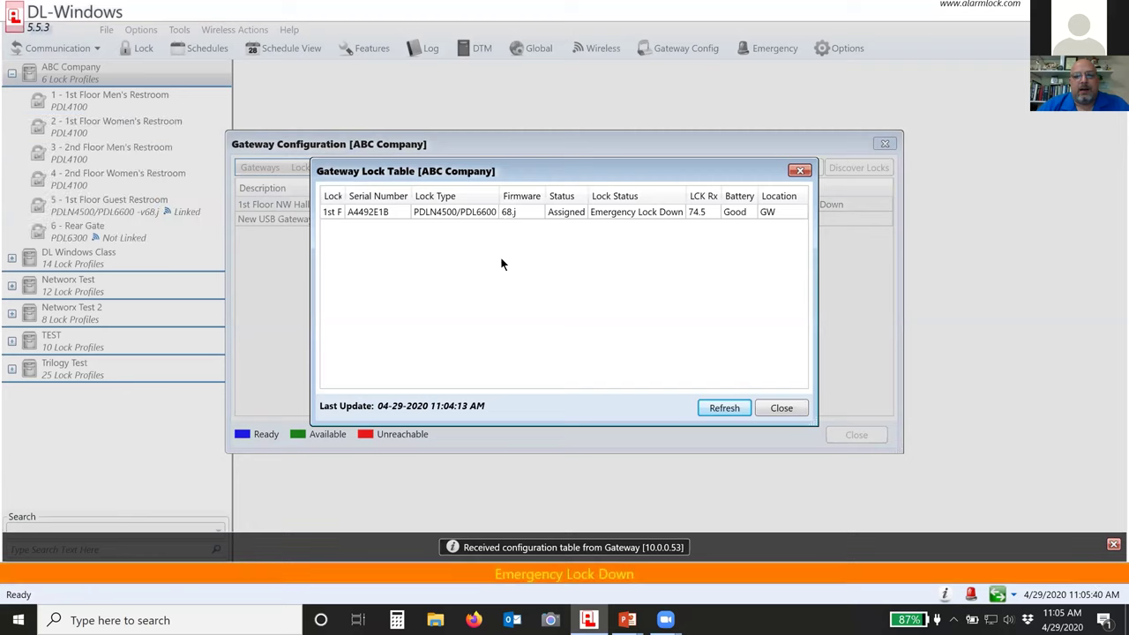
click(597, 217)
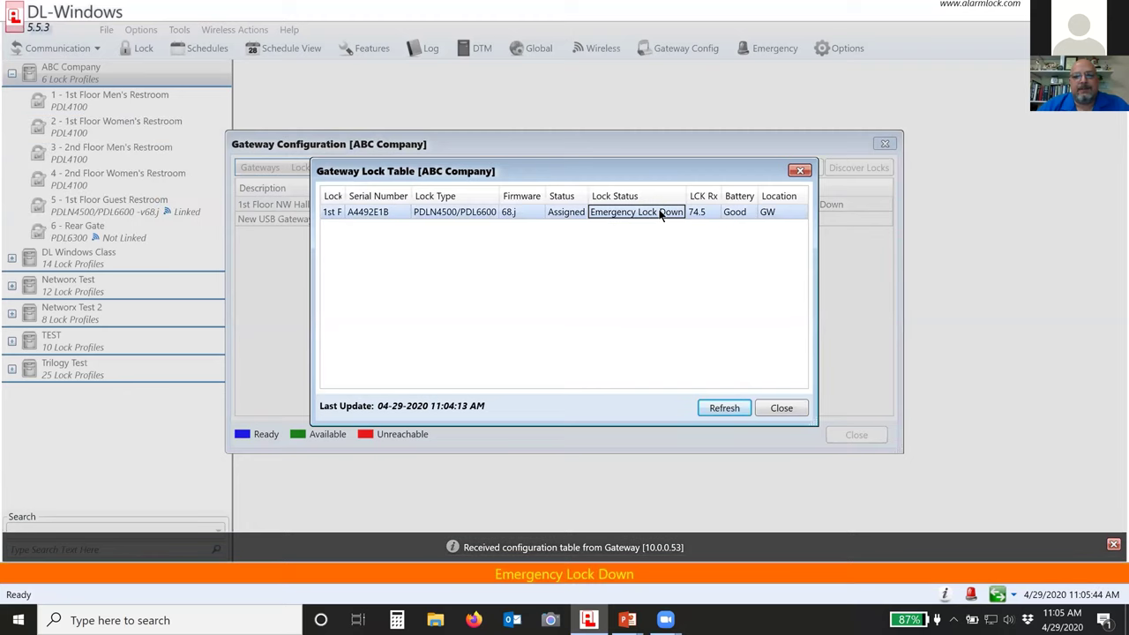
click(779, 409)
click(839, 437)
Send the Emergency Passage command to Group A of ABC Company and close the emergency dialogs
click(760, 47)
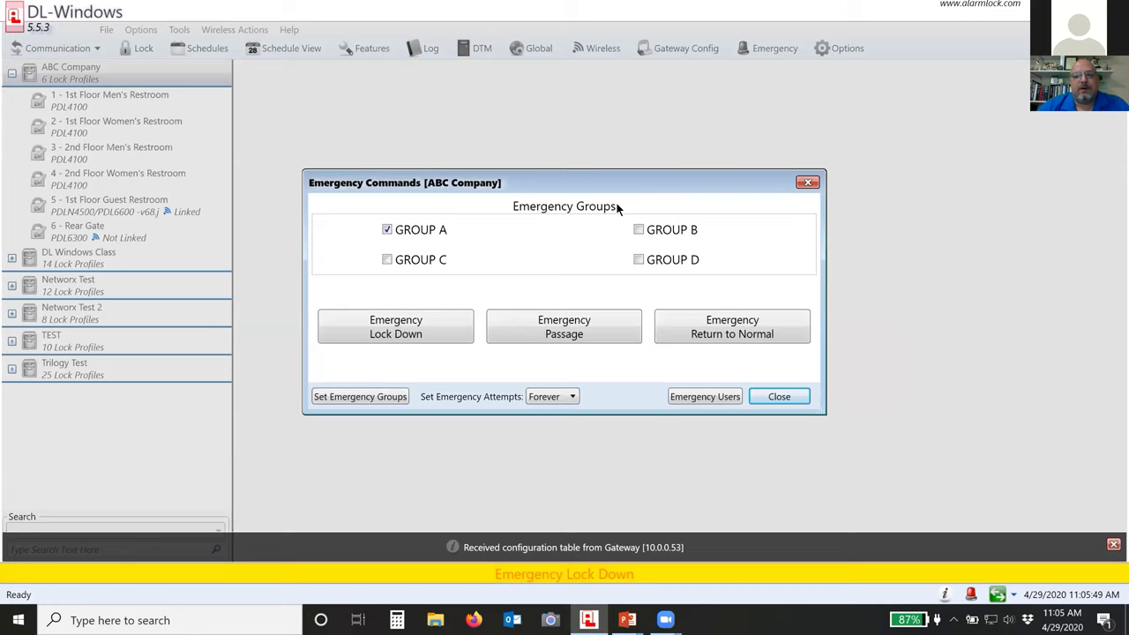
click(555, 334)
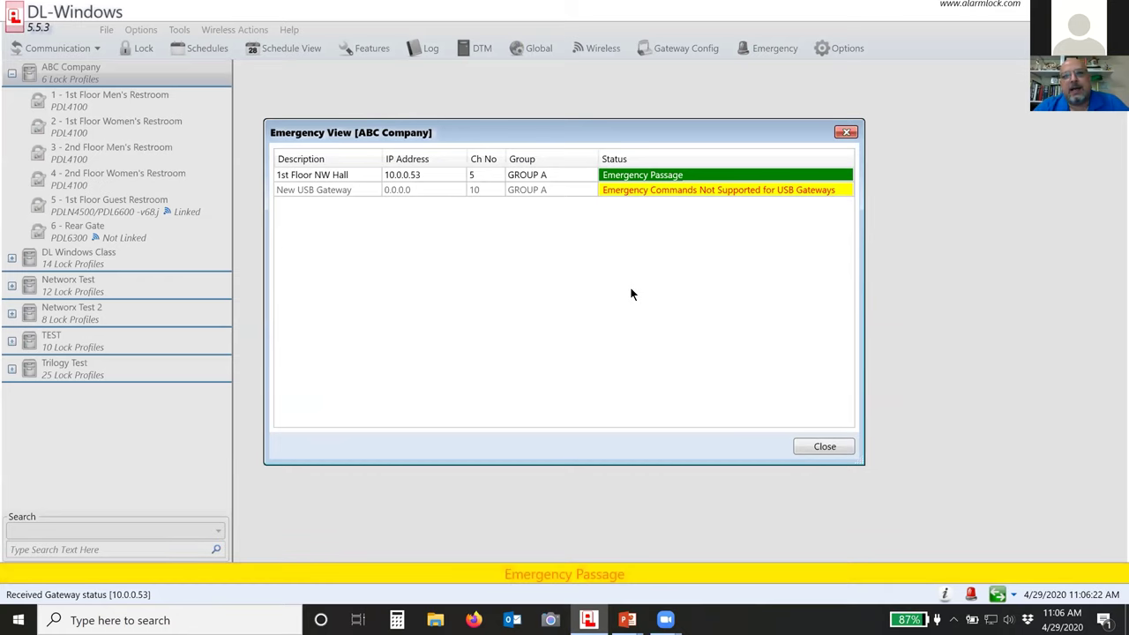
click(819, 448)
click(777, 397)
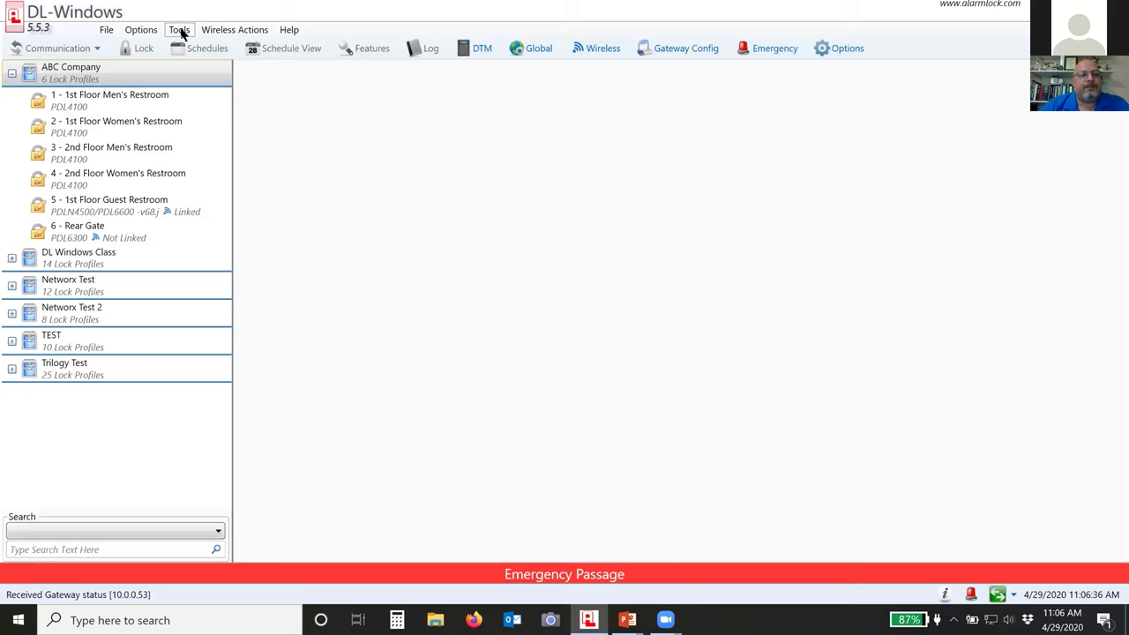
Send the Emergency Return to Normal command to Group A of ABC Company and close the emergency status view
click(235, 30)
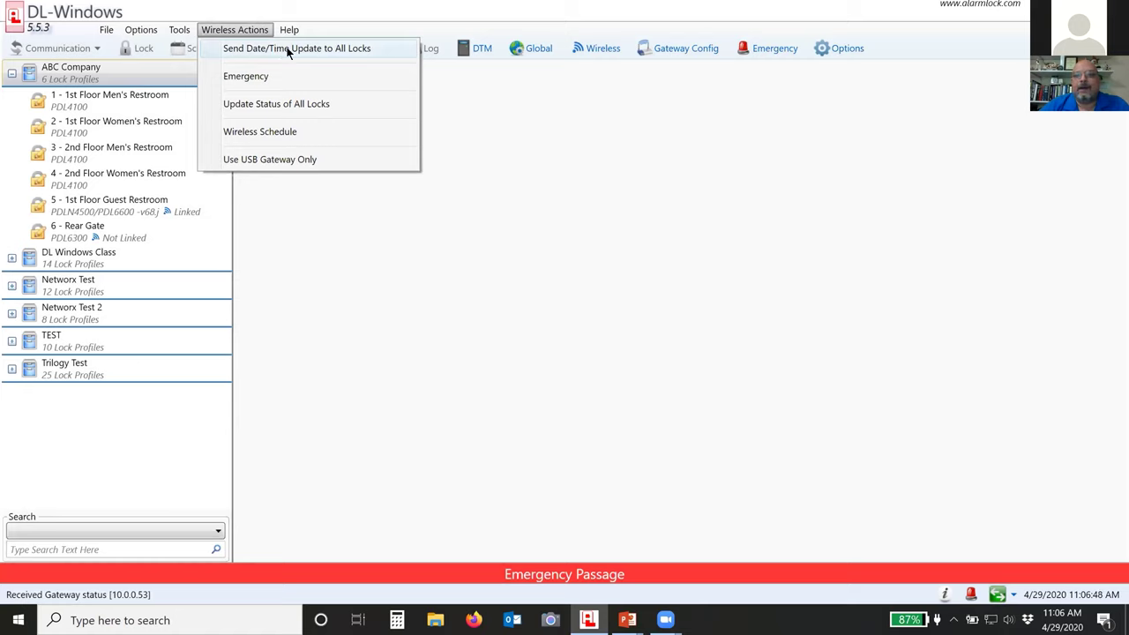
click(453, 250)
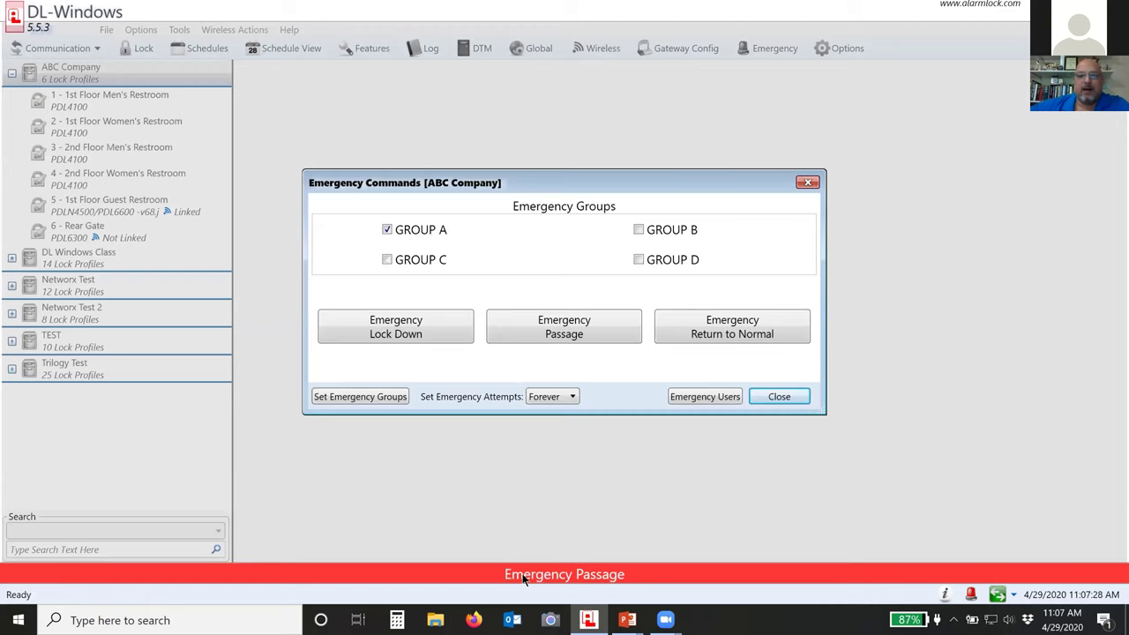
click(725, 338)
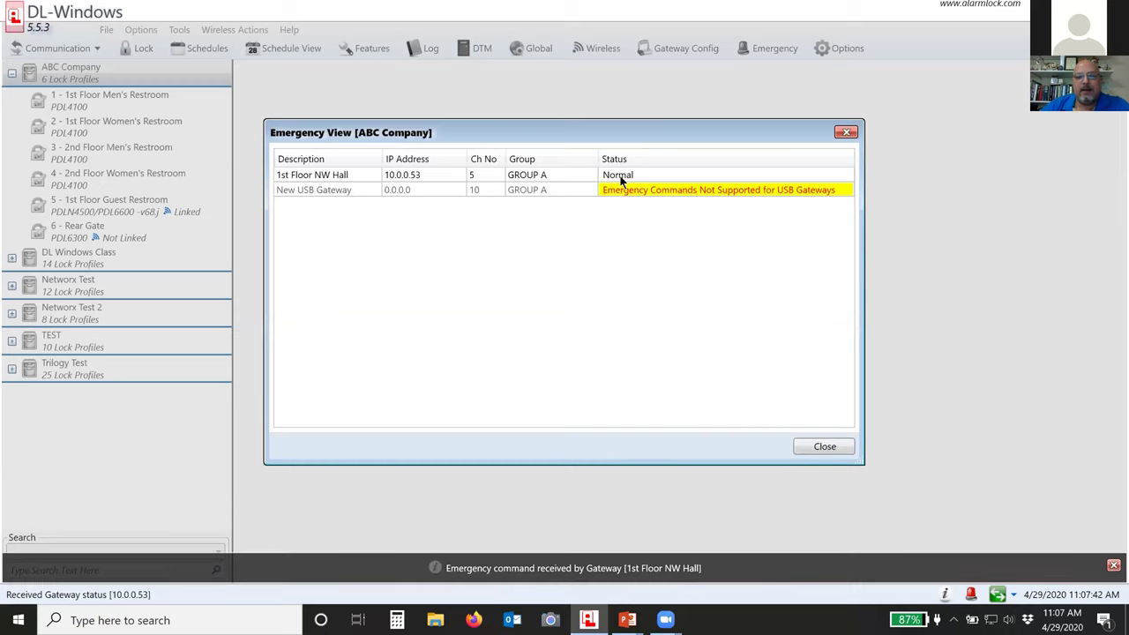
click(812, 448)
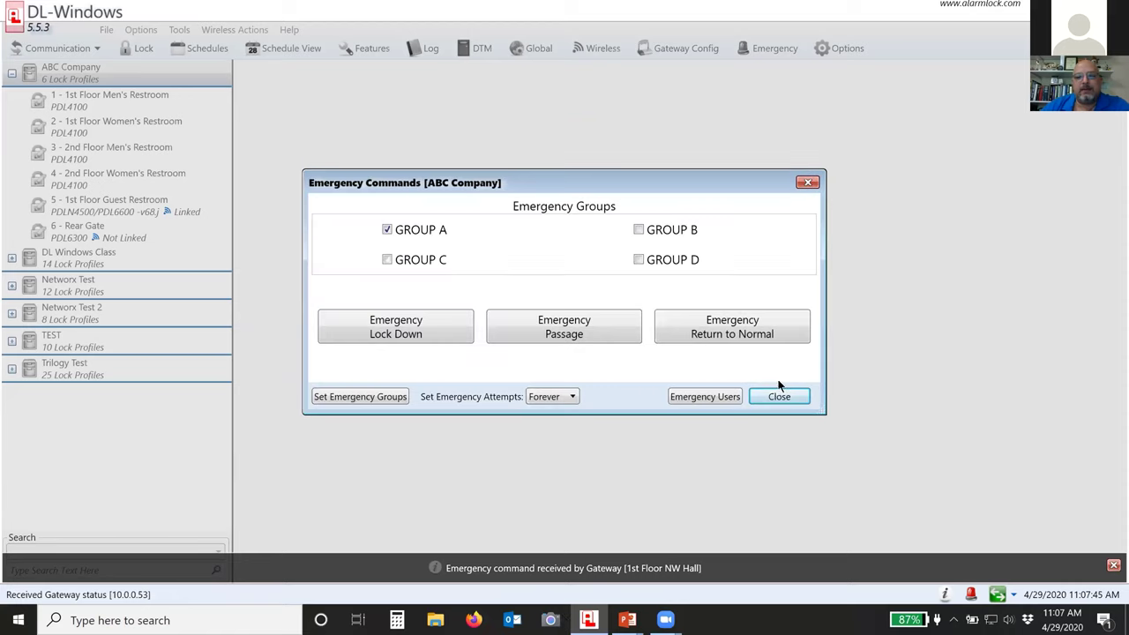
Review the list of emergency users for ABC Company, and close the emergency dialogs
click(705, 397)
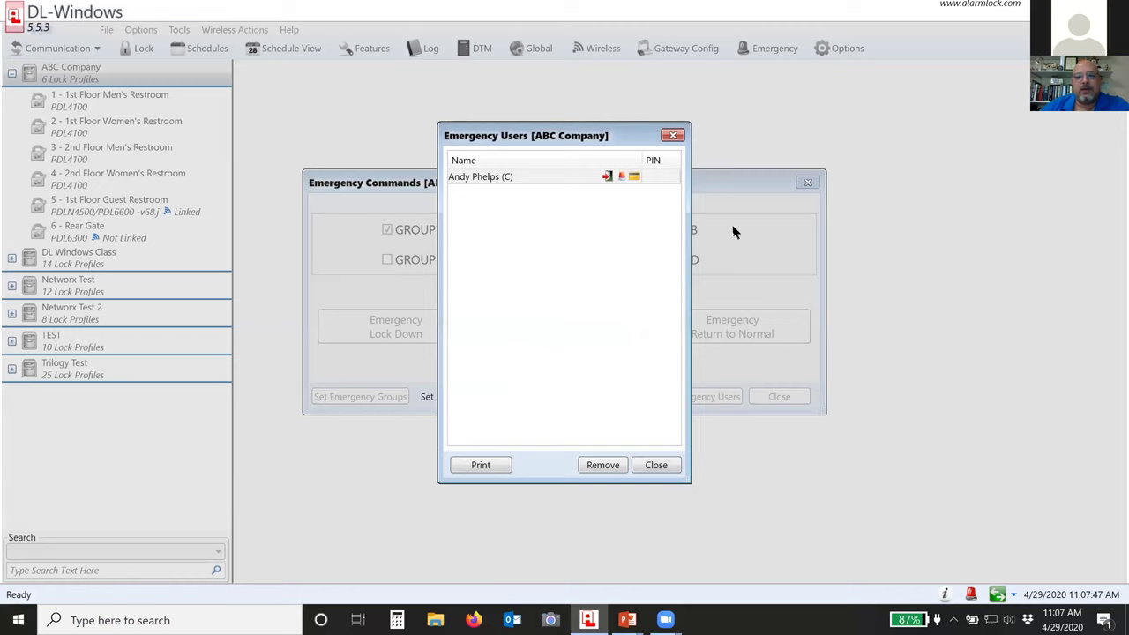
click(534, 177)
drag(540, 137, 411, 91)
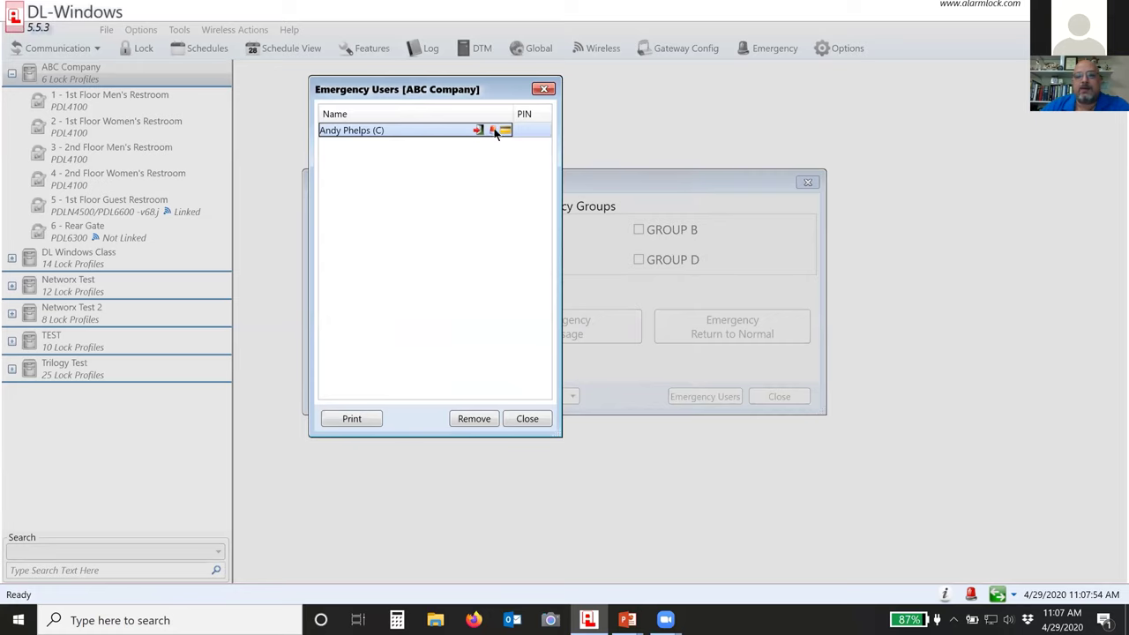
click(522, 421)
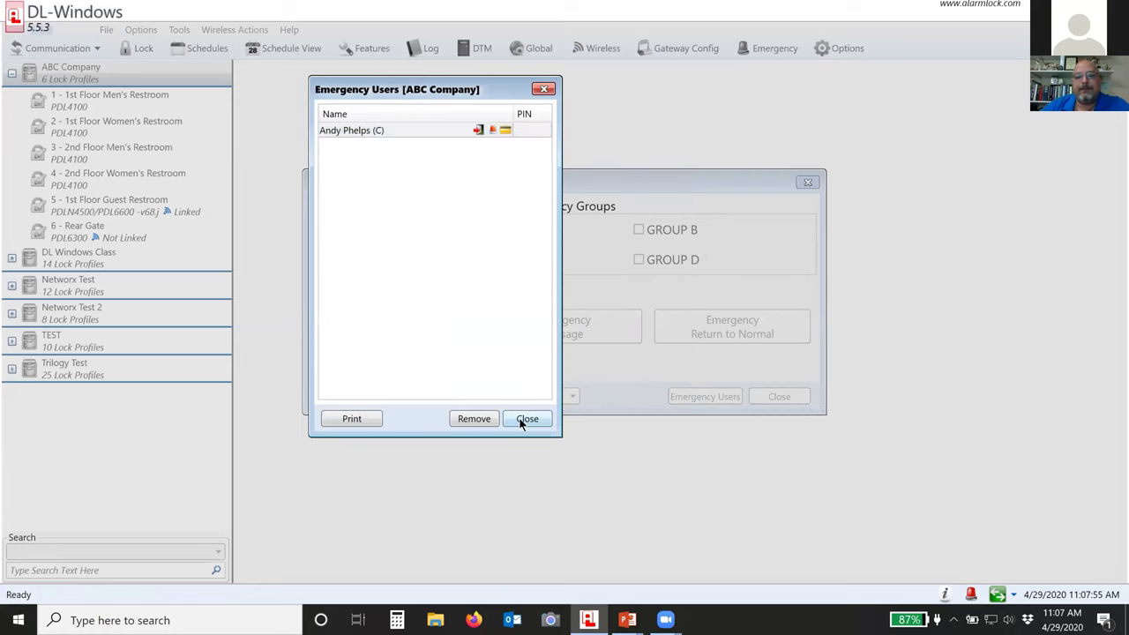
click(772, 398)
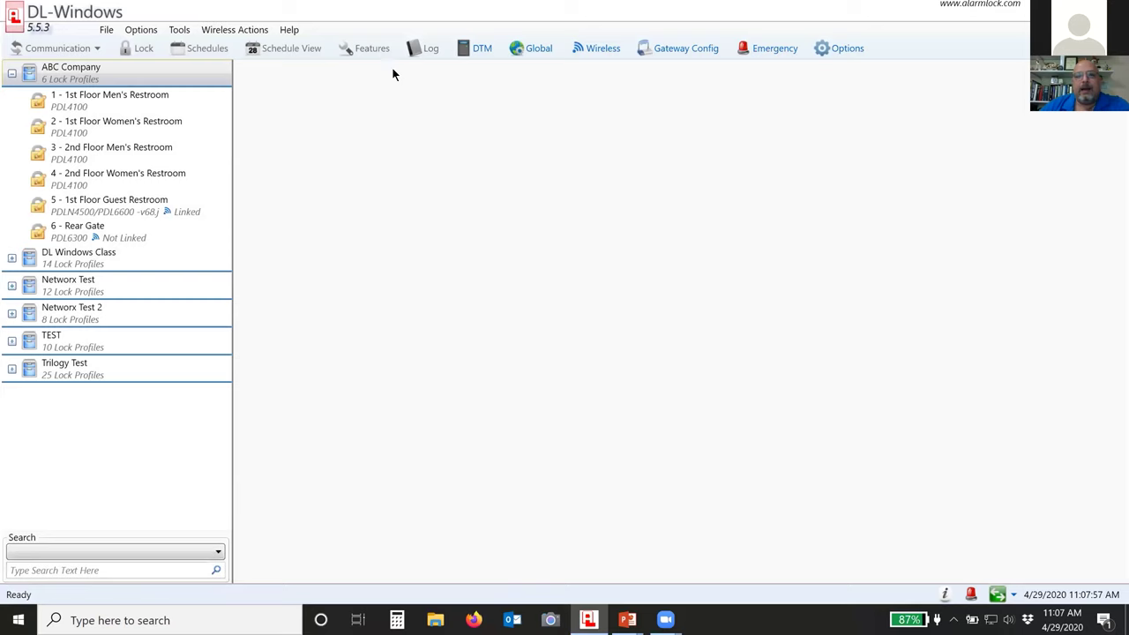
Examine the remote input functions in the features of the 1st Floor Guest Restroom lock
click(90, 210)
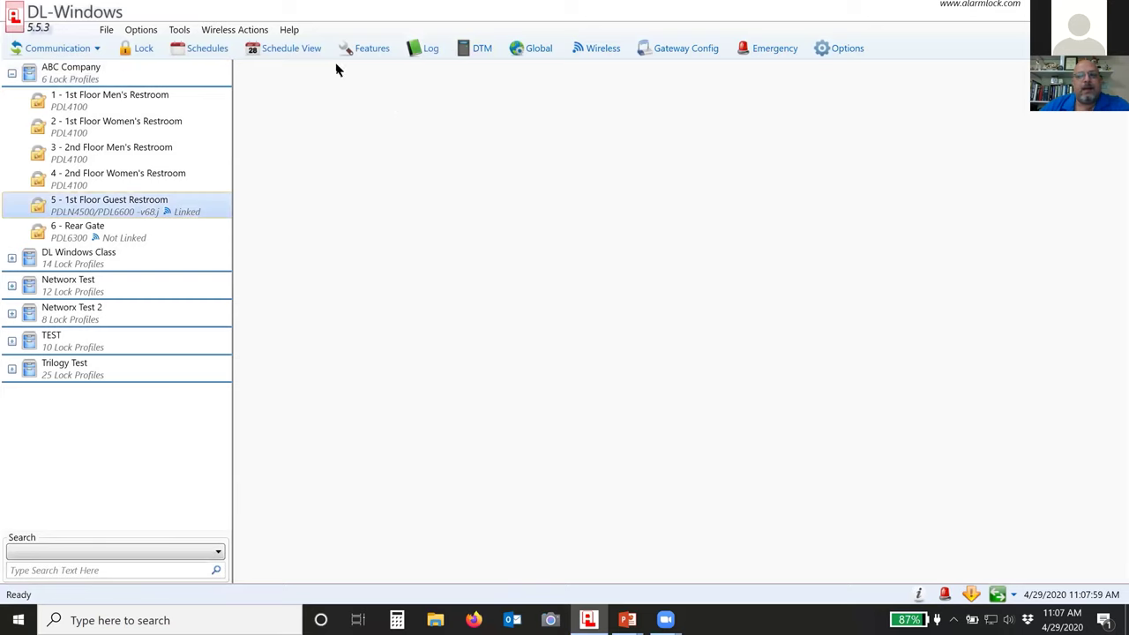
click(368, 51)
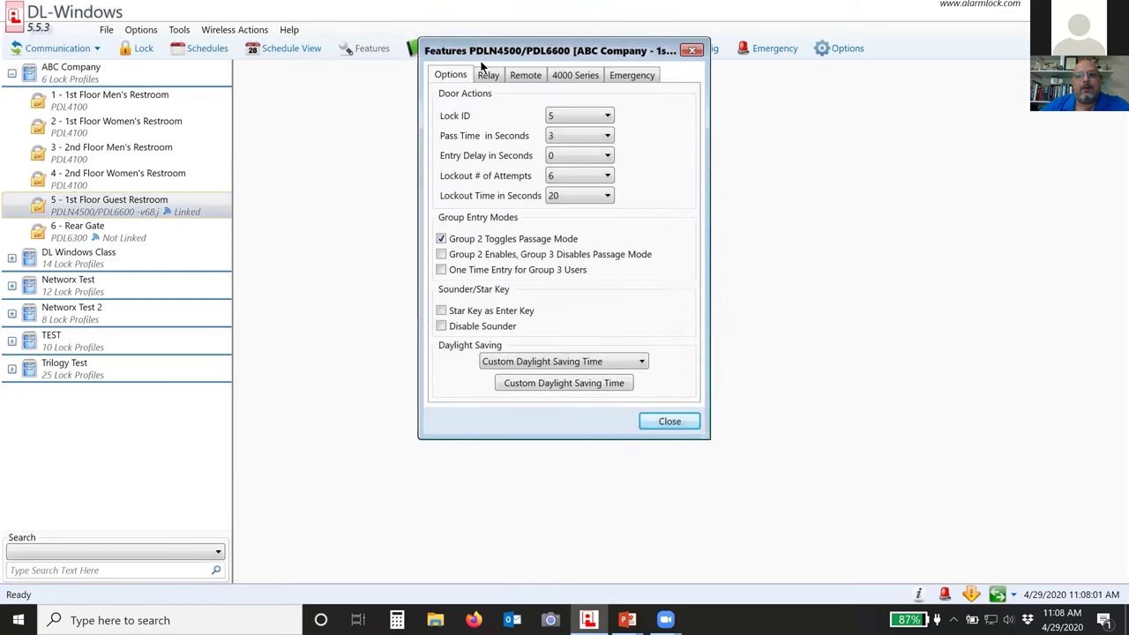
drag(514, 66, 516, 95)
click(526, 104)
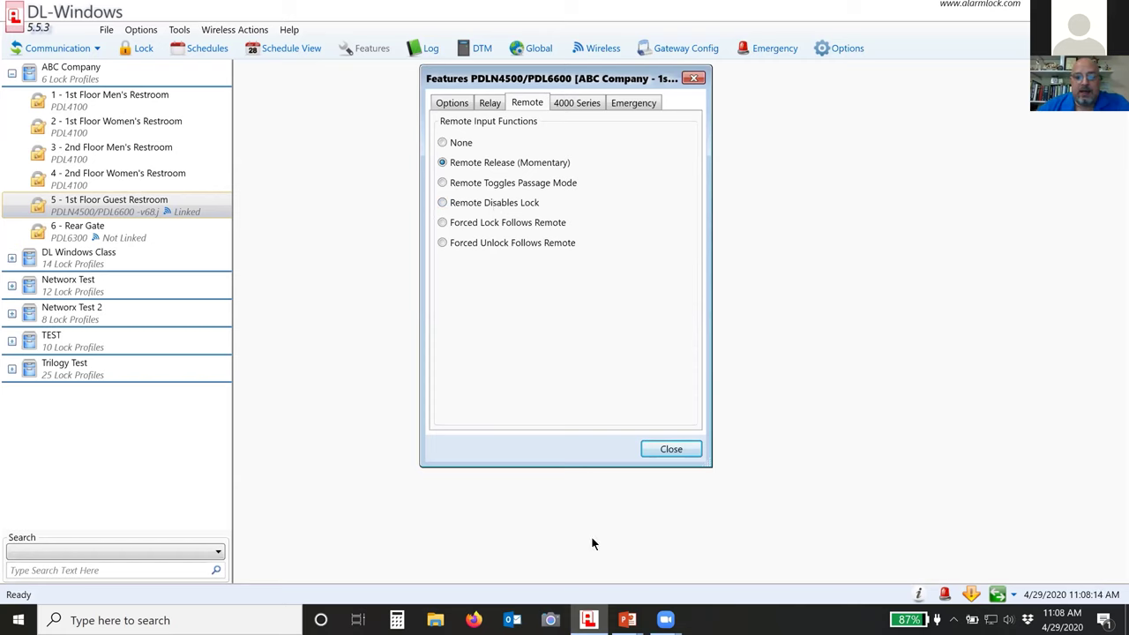
Switch to PowerPoint to show slide 6 with the remote devices, return to DL-Windows and close the lock's features
click(588, 620)
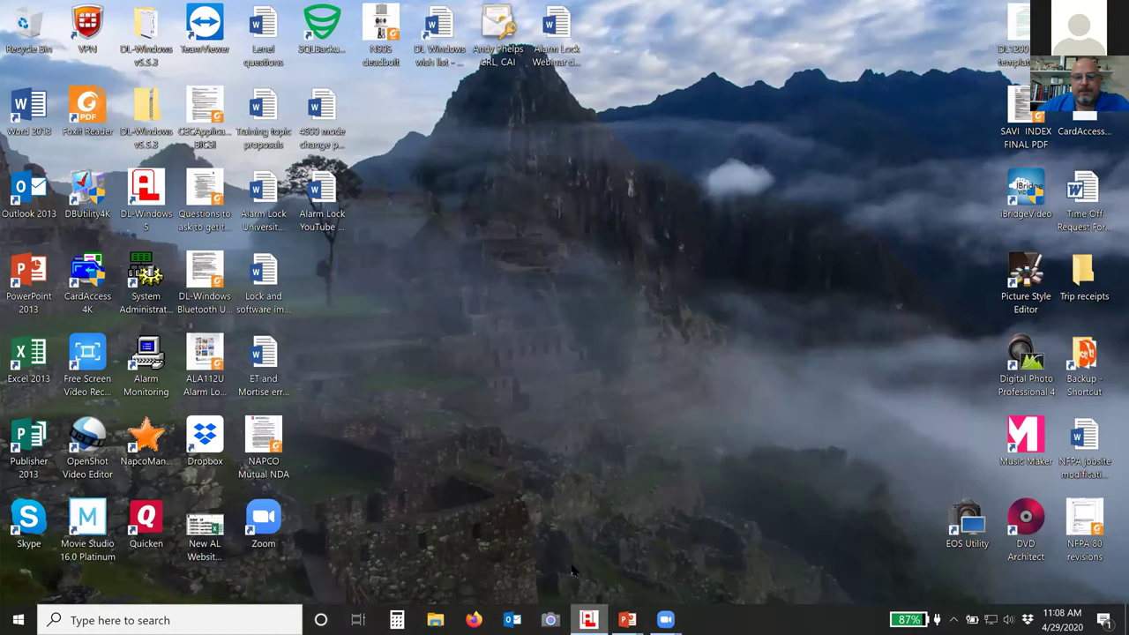
key(alt+Tab)
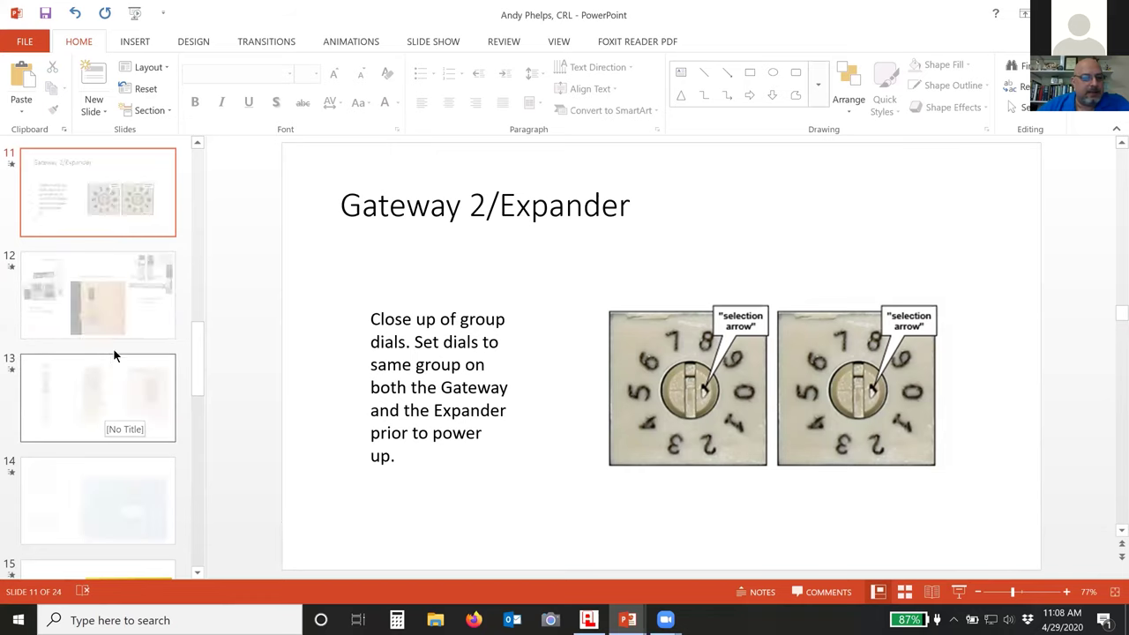
scroll(114, 353, up, 5)
scroll(115, 353, up, 3)
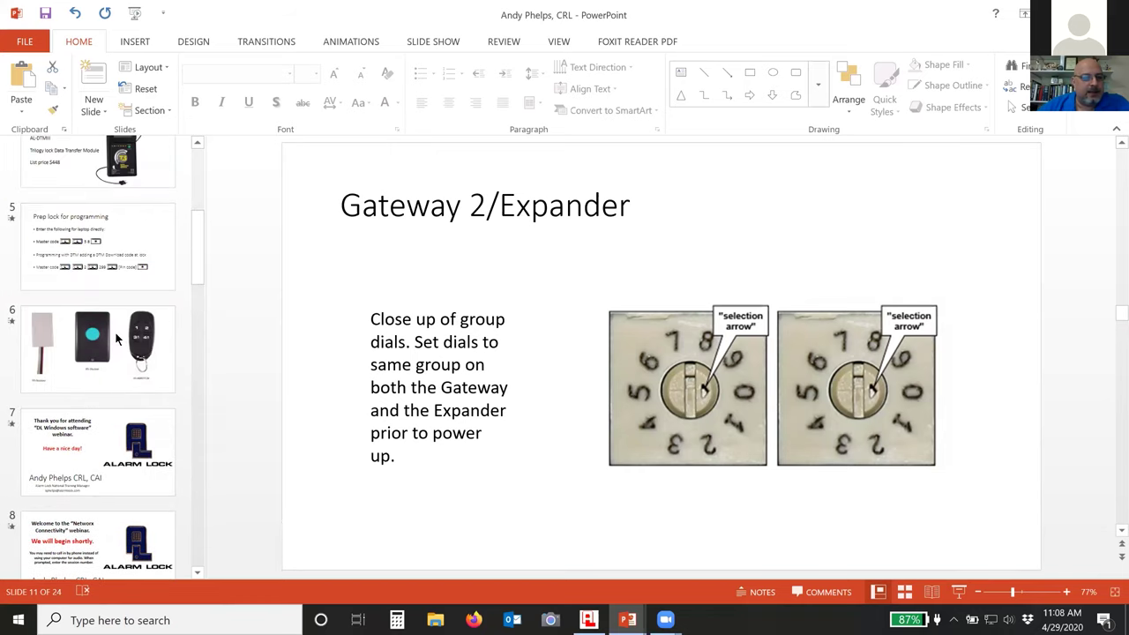
click(115, 332)
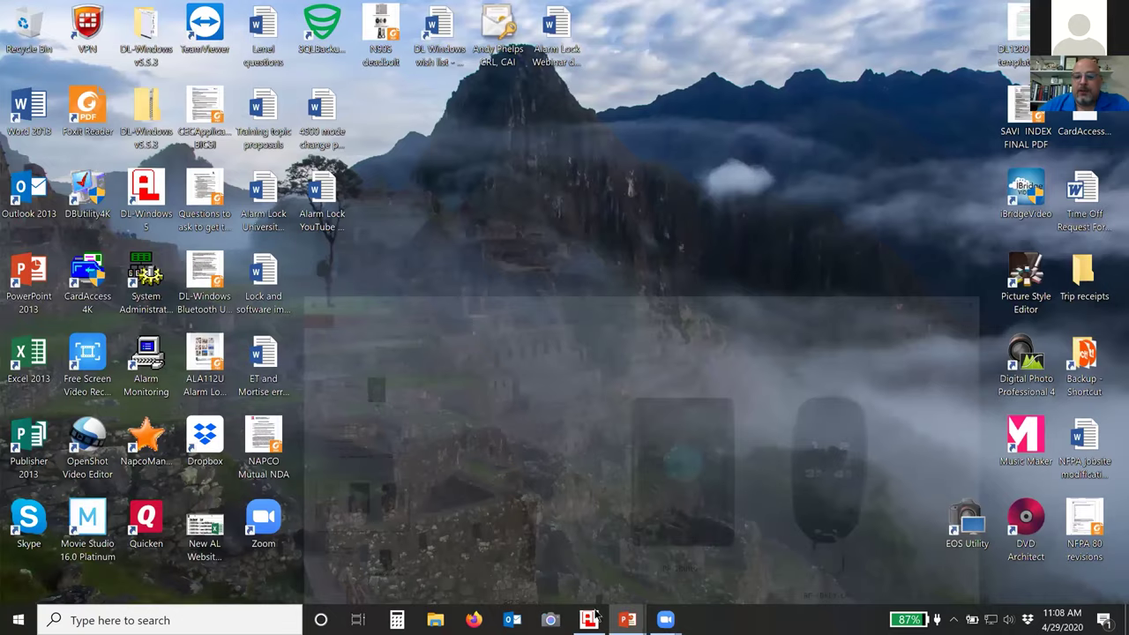
click(589, 620)
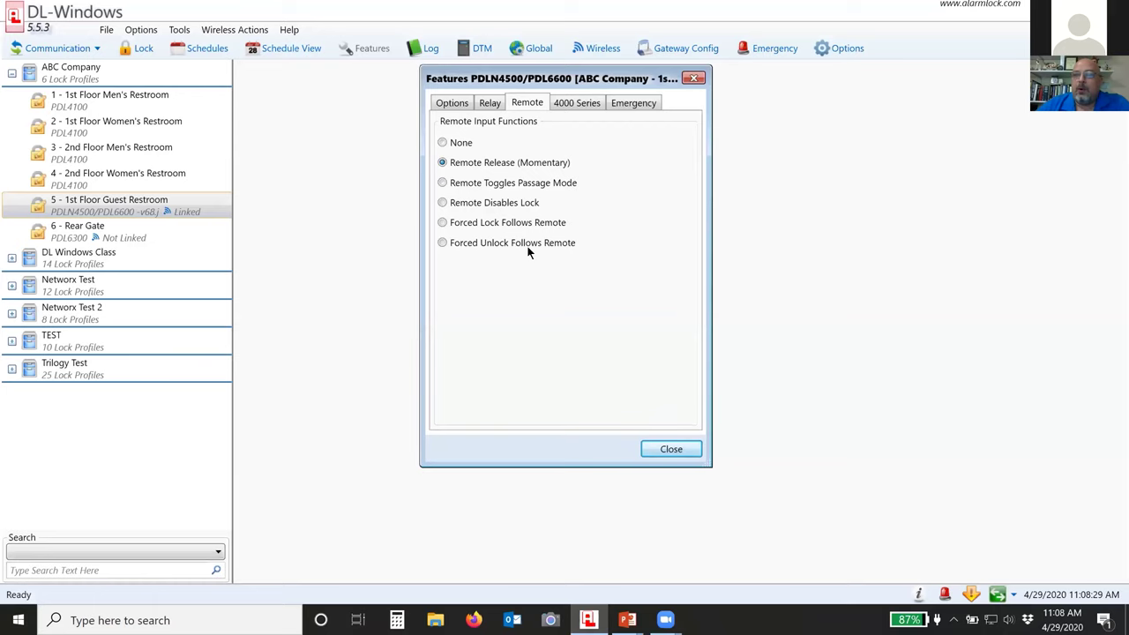
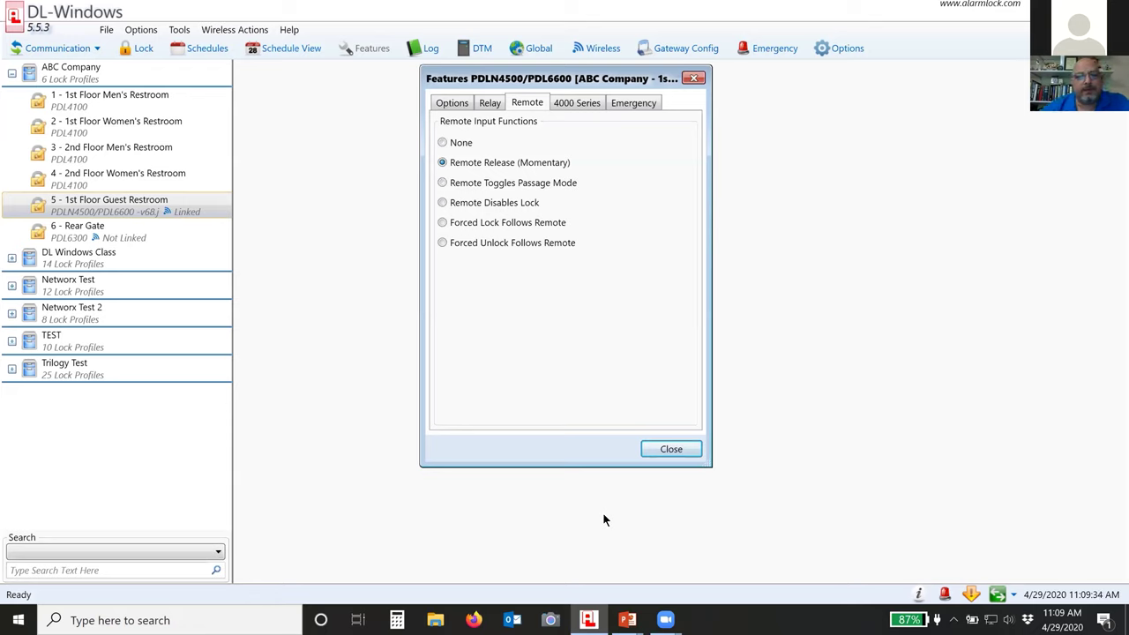
click(689, 455)
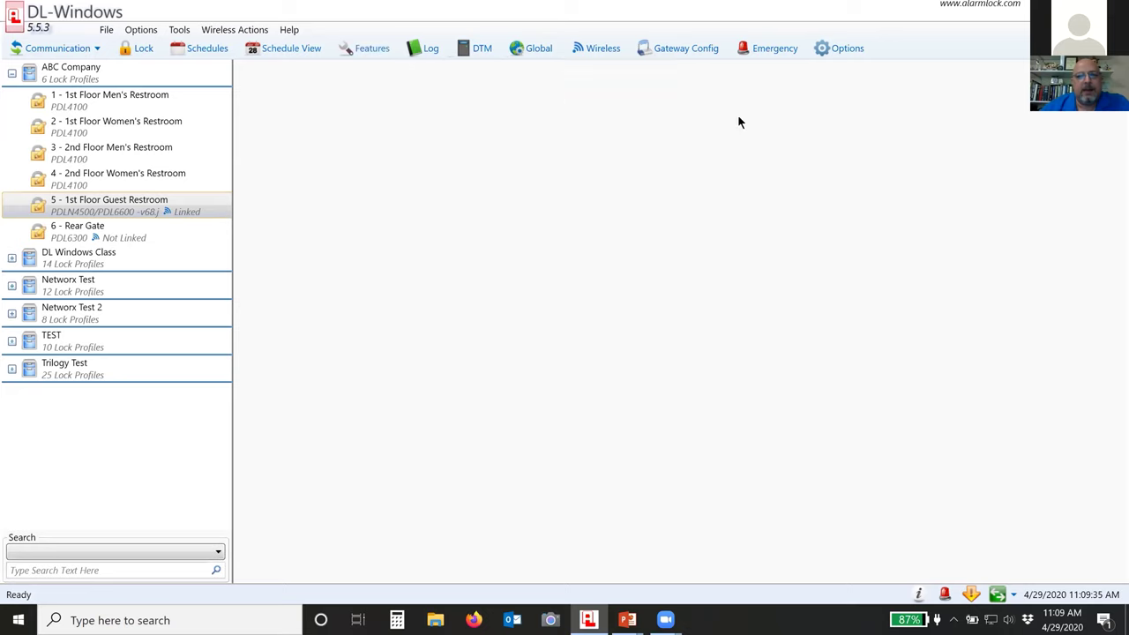
Review the ABC Company gateway list with its assigned locks and expanders, and close the gateway configuration
click(664, 51)
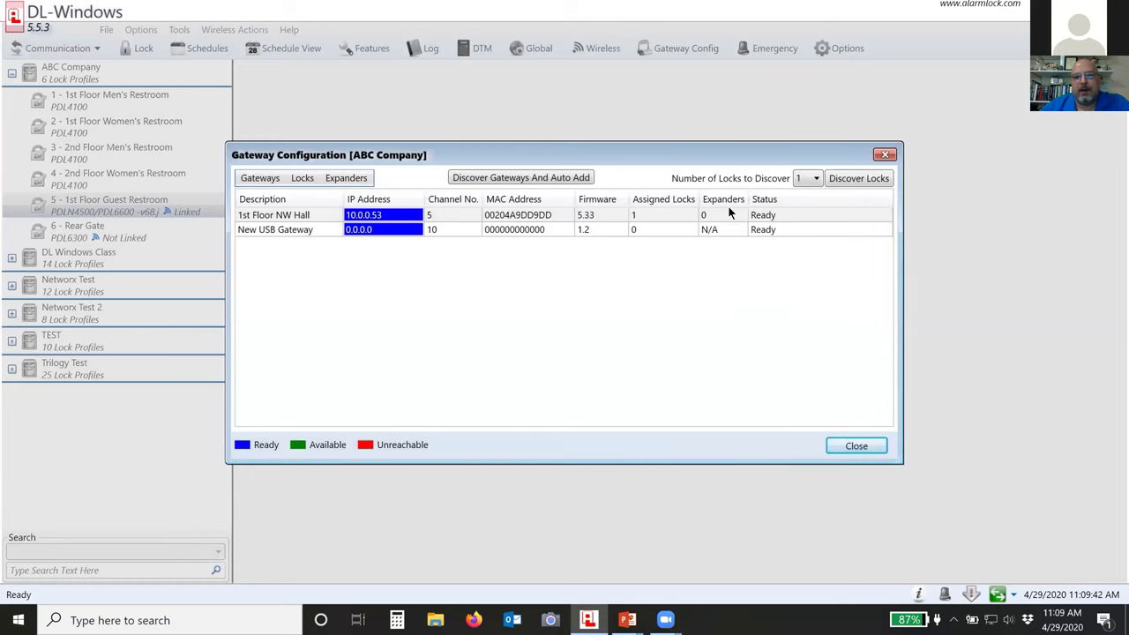
click(845, 450)
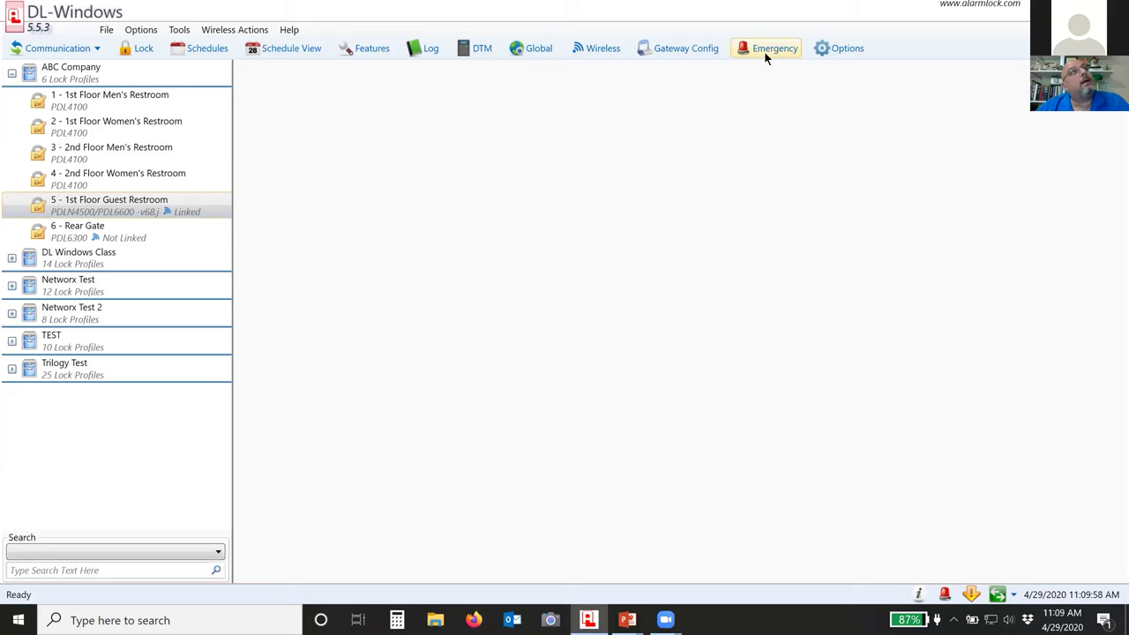
click(683, 45)
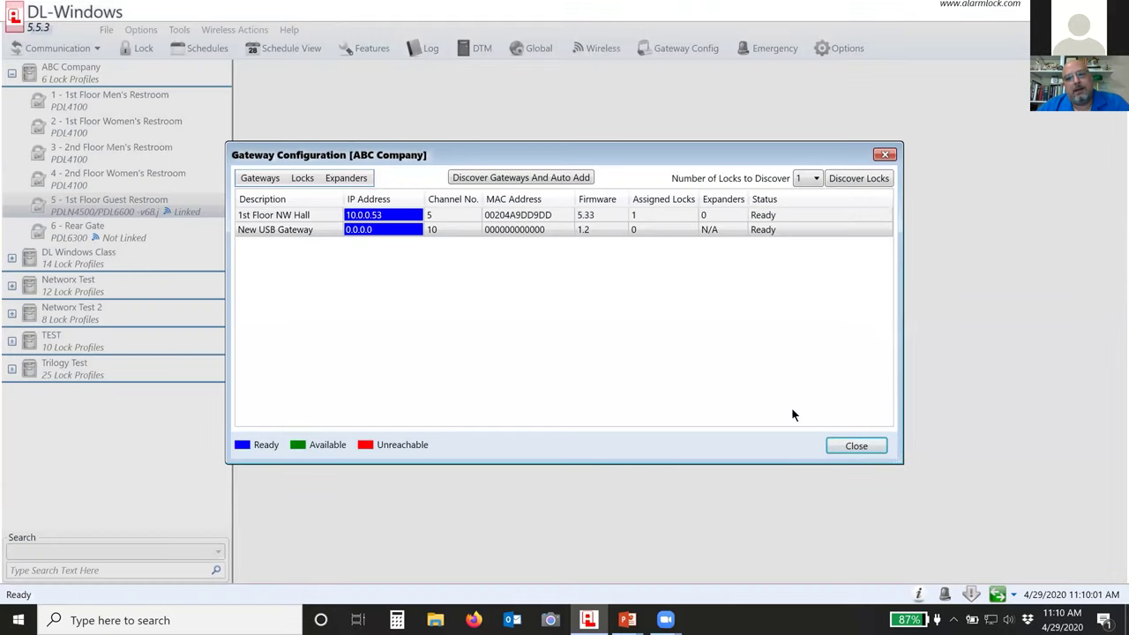
click(843, 448)
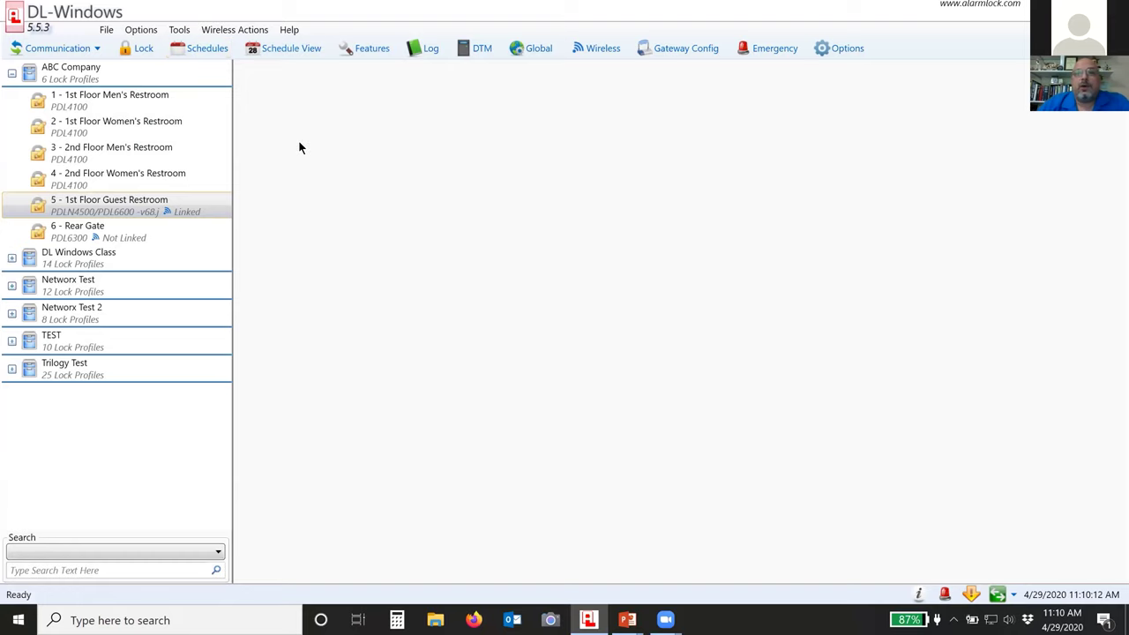
Enable keypad and keyfob initiation of global emergency commands for the 1st Floor Guest Restroom lock, and close its features
click(367, 55)
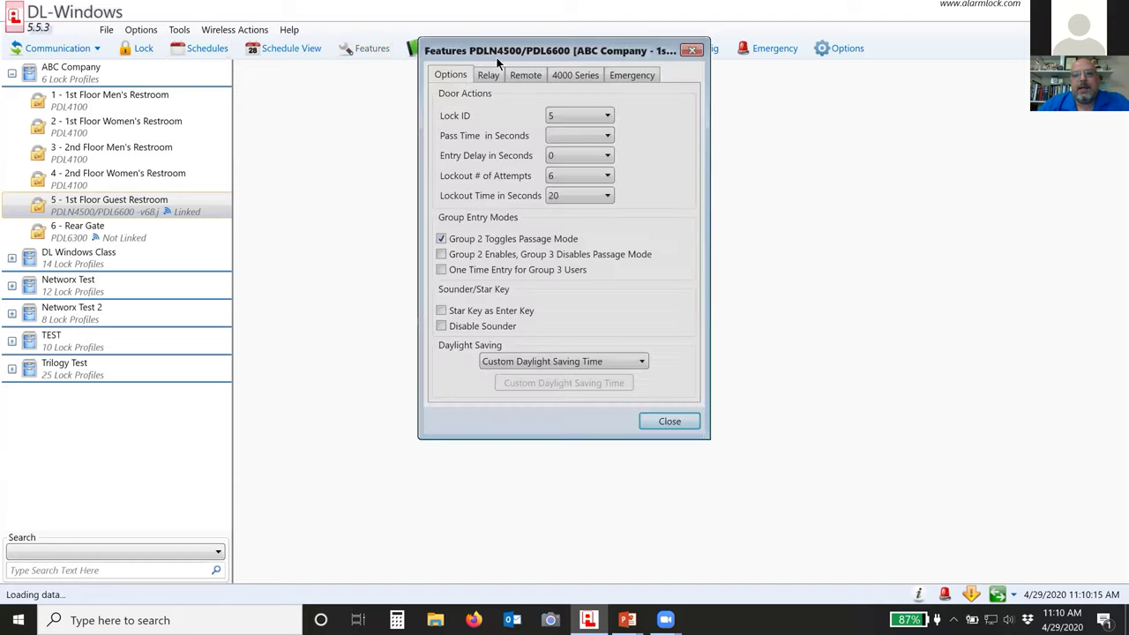
drag(503, 53, 473, 73)
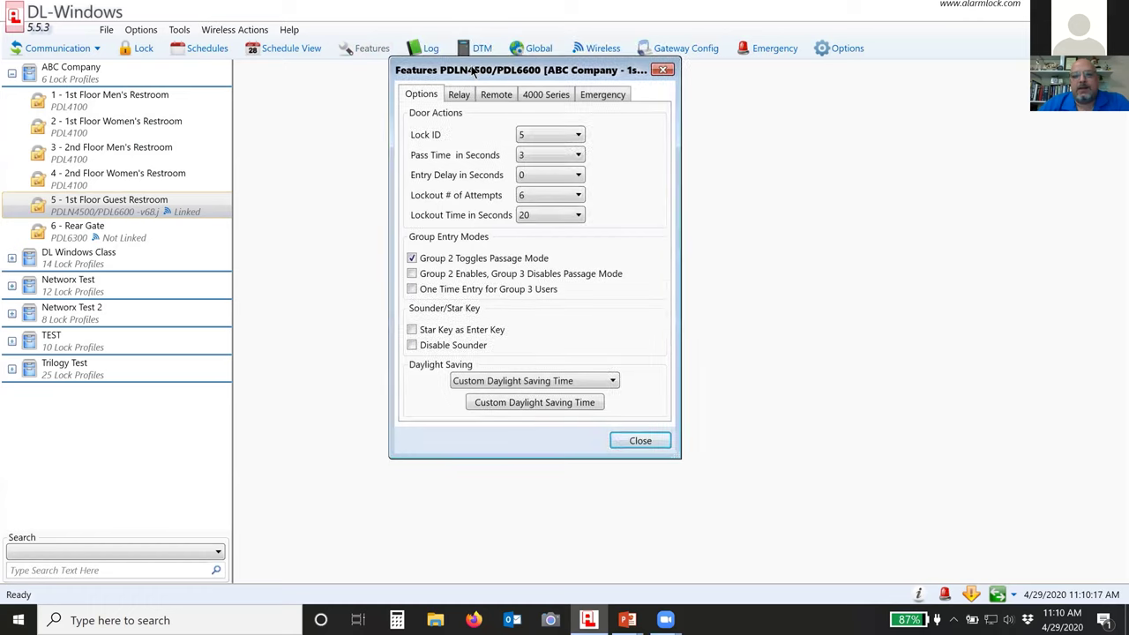
click(597, 97)
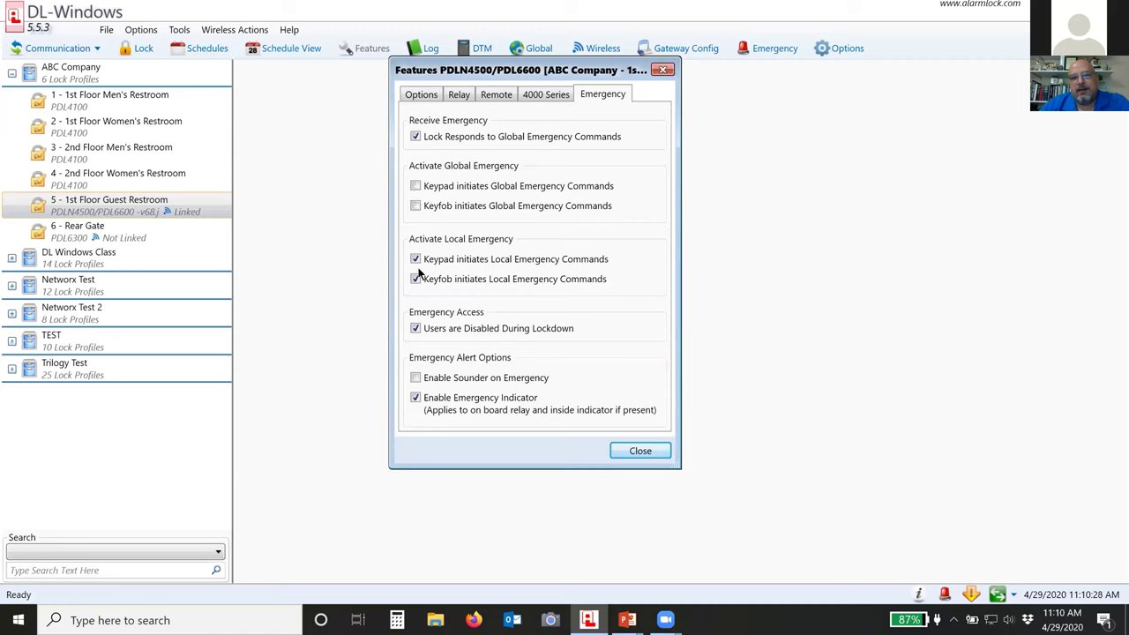
click(414, 209)
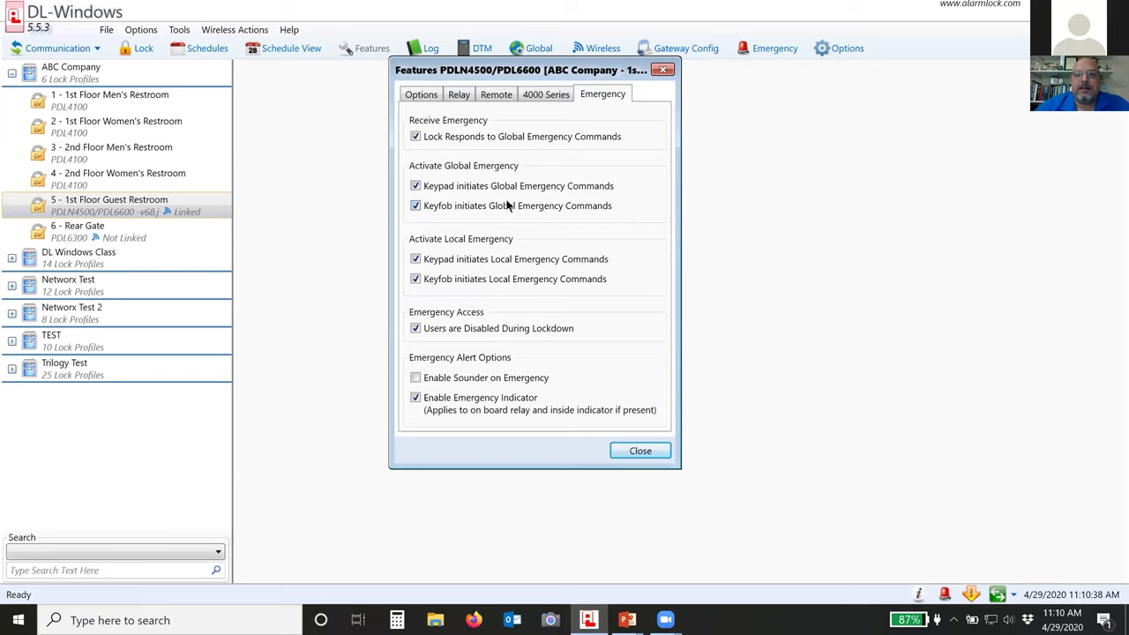
click(623, 451)
Send only the features to the 1st Floor Guest Restroom Networx lock and close the communication dialog
click(62, 48)
click(80, 115)
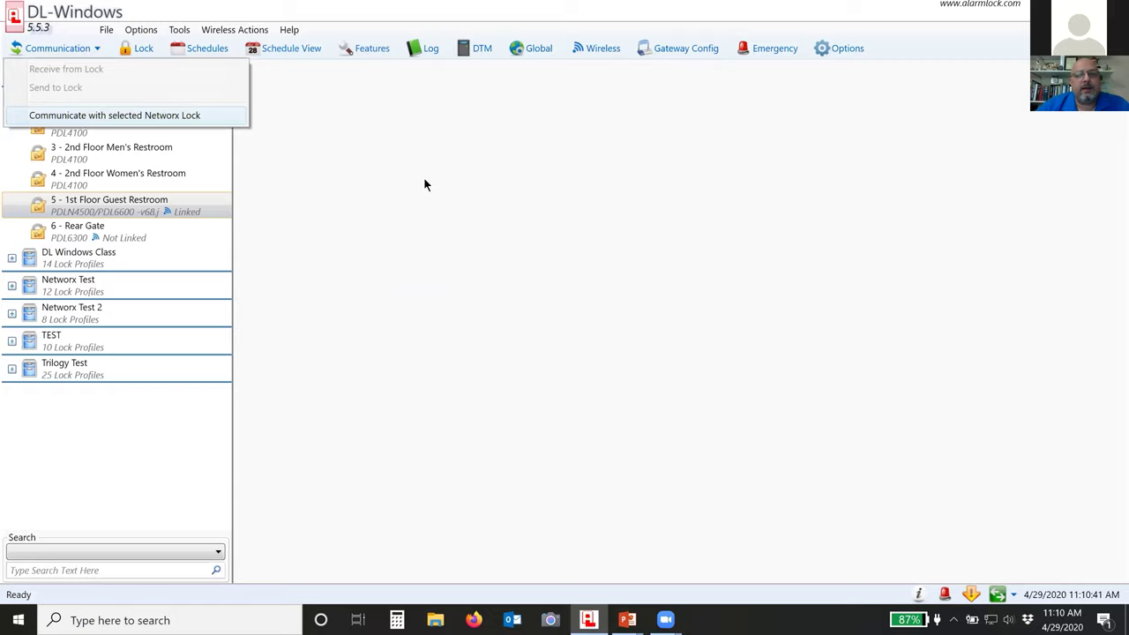
click(478, 234)
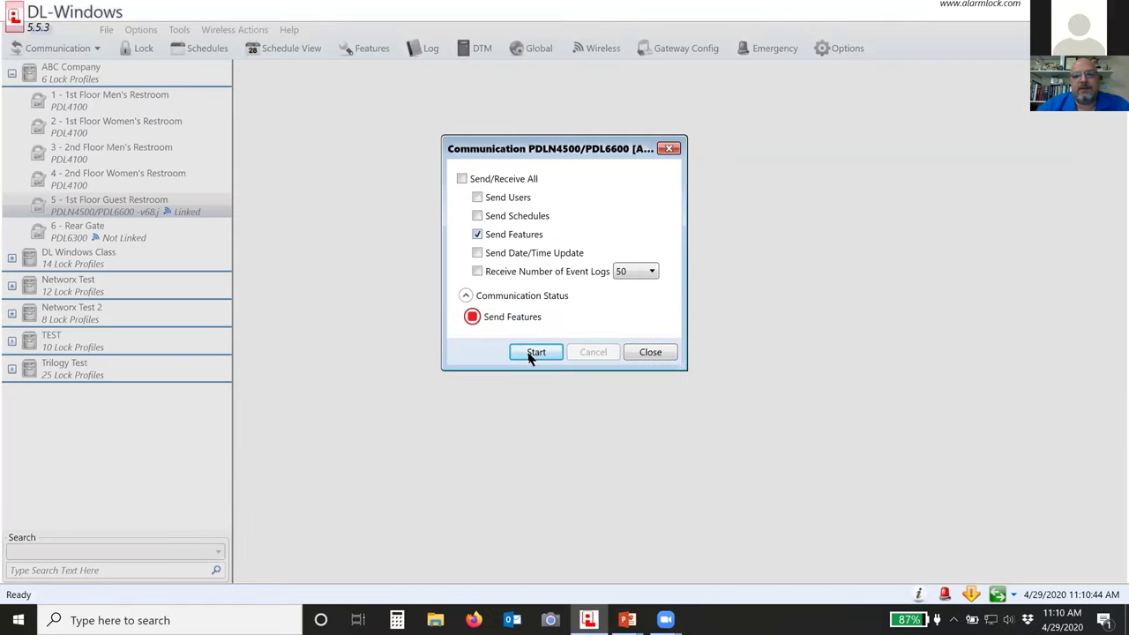
click(533, 353)
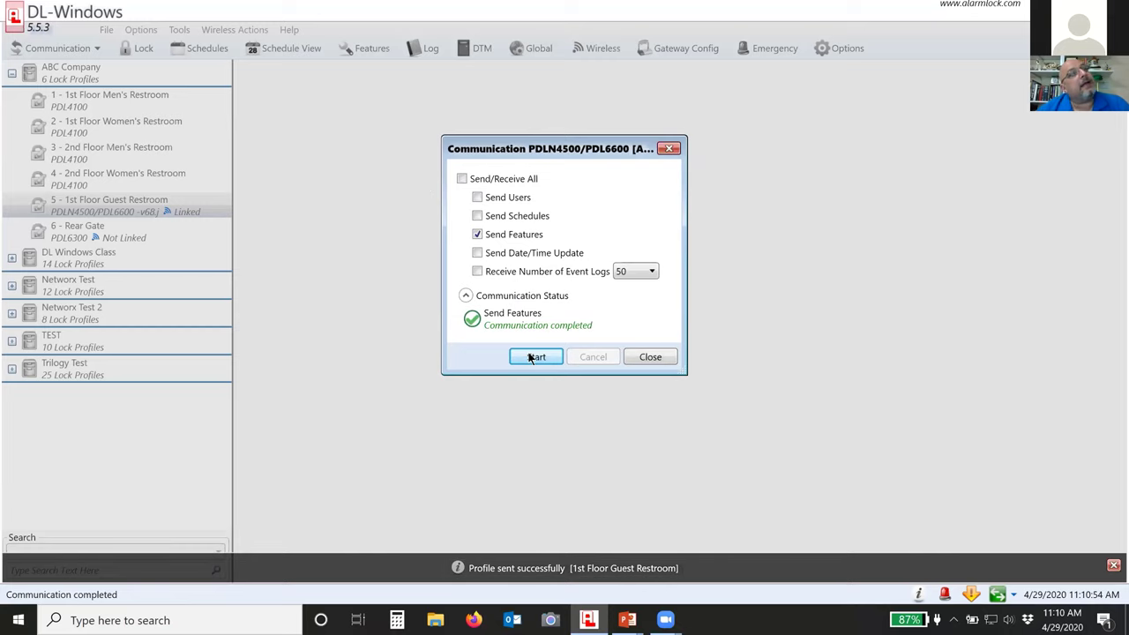
click(653, 358)
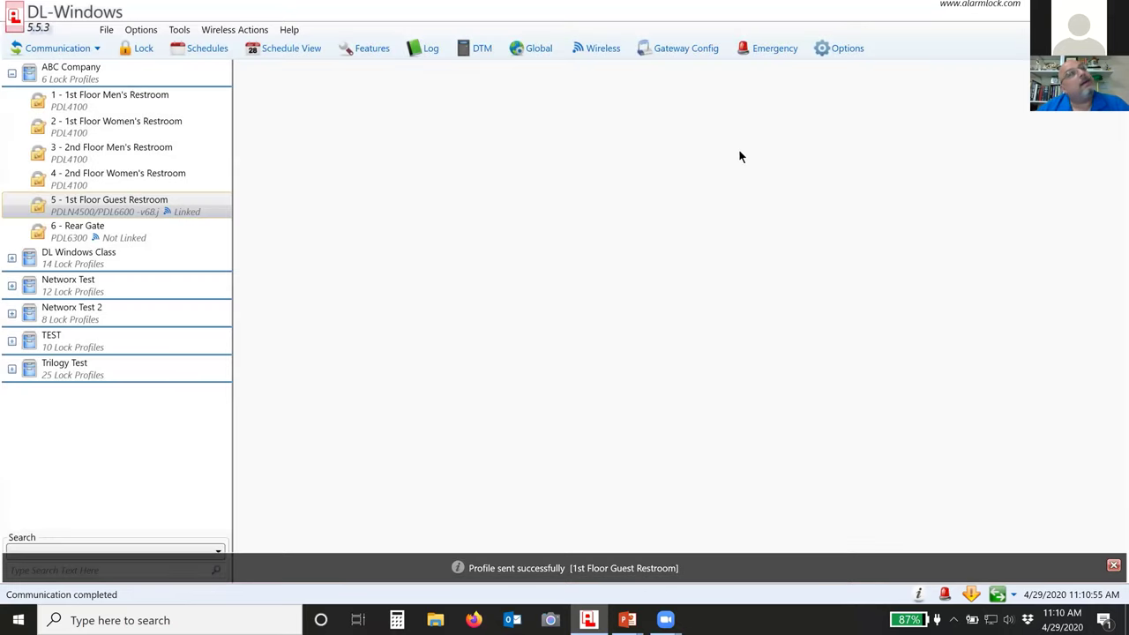
Check the ABC Company gateway statuses and the 1st Floor Guest Restroom lock's emergency features, closing both dialogs
click(685, 49)
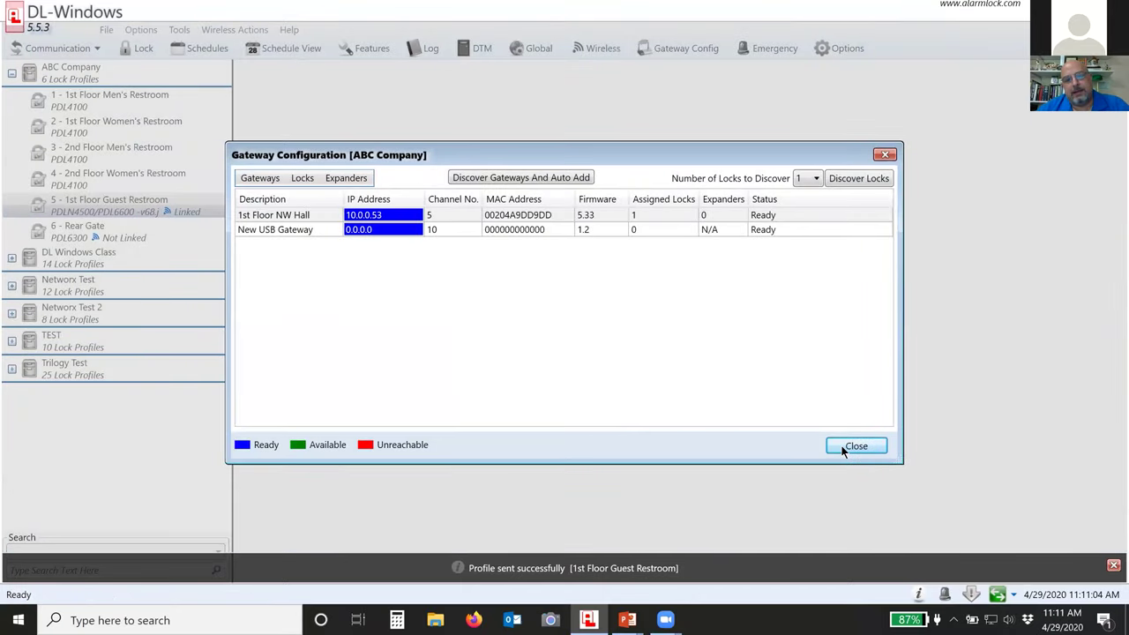
click(842, 445)
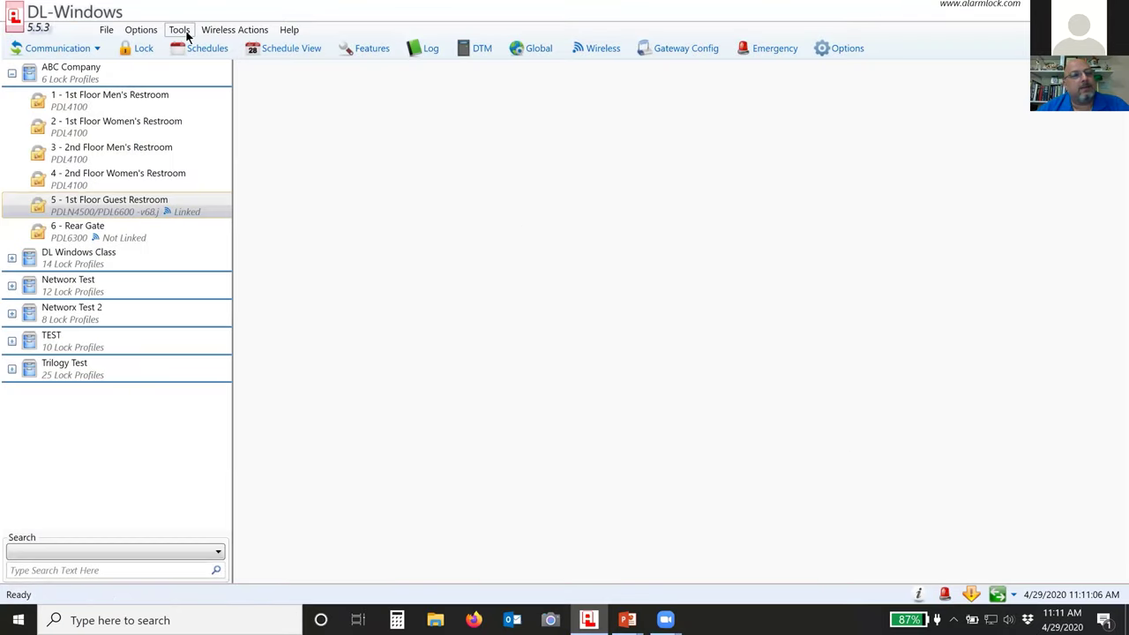
click(371, 48)
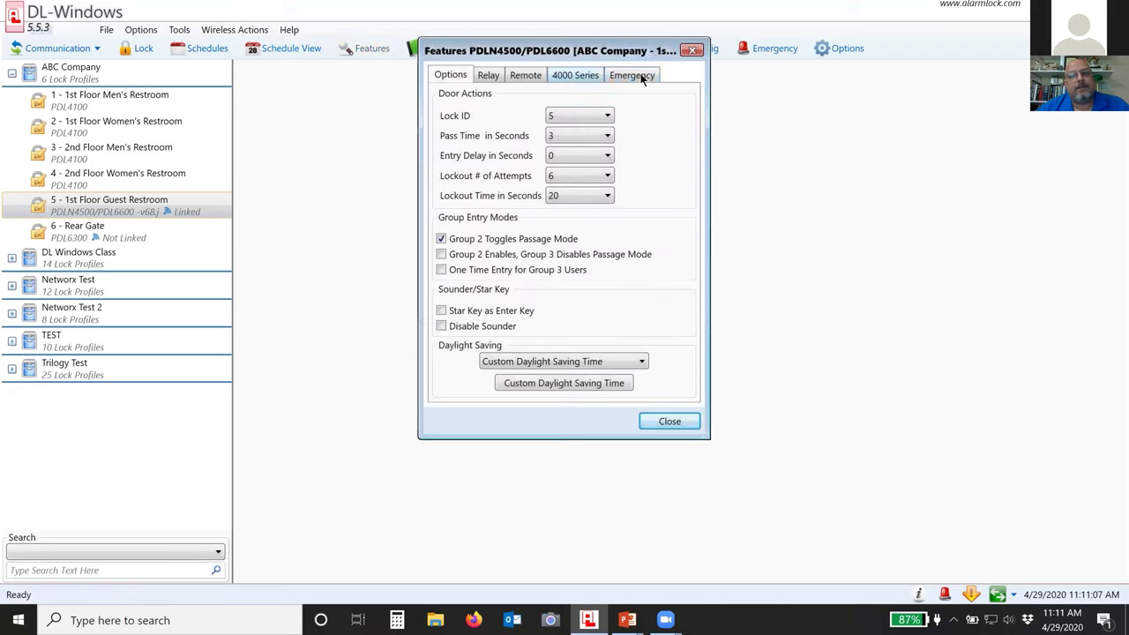
click(633, 75)
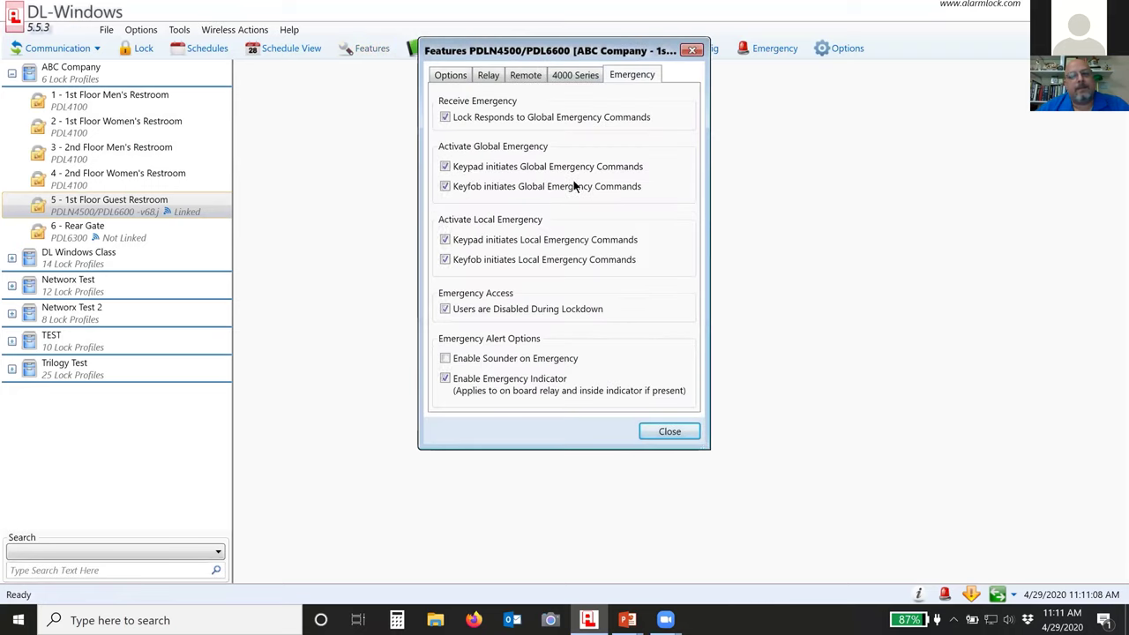
click(653, 433)
Send the Emergency Lock Down command to ABC Company's gateways and close the emergency status view
click(768, 48)
click(386, 342)
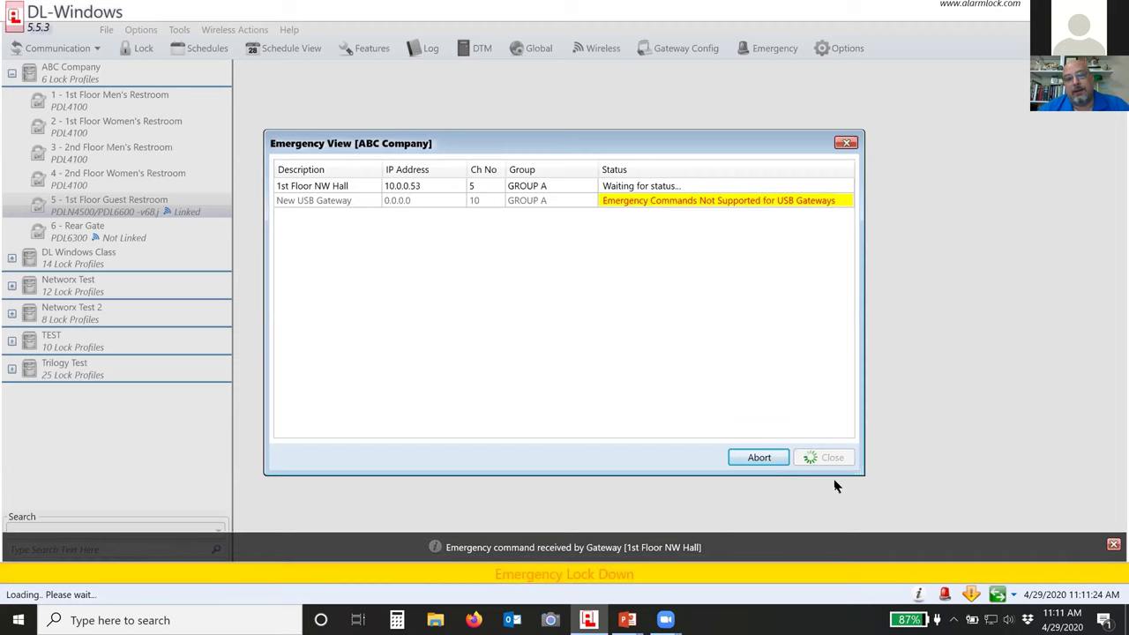
click(819, 457)
Send the Emergency Return to Normal command to ABC Company's gateways and close the emergency dialogs
click(744, 338)
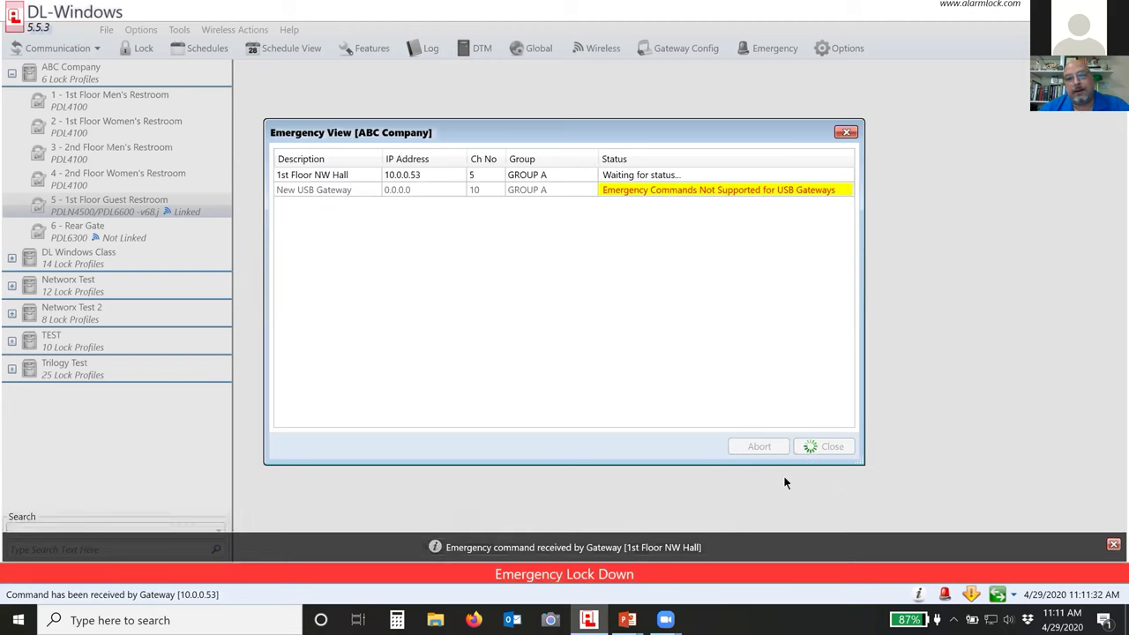
click(823, 447)
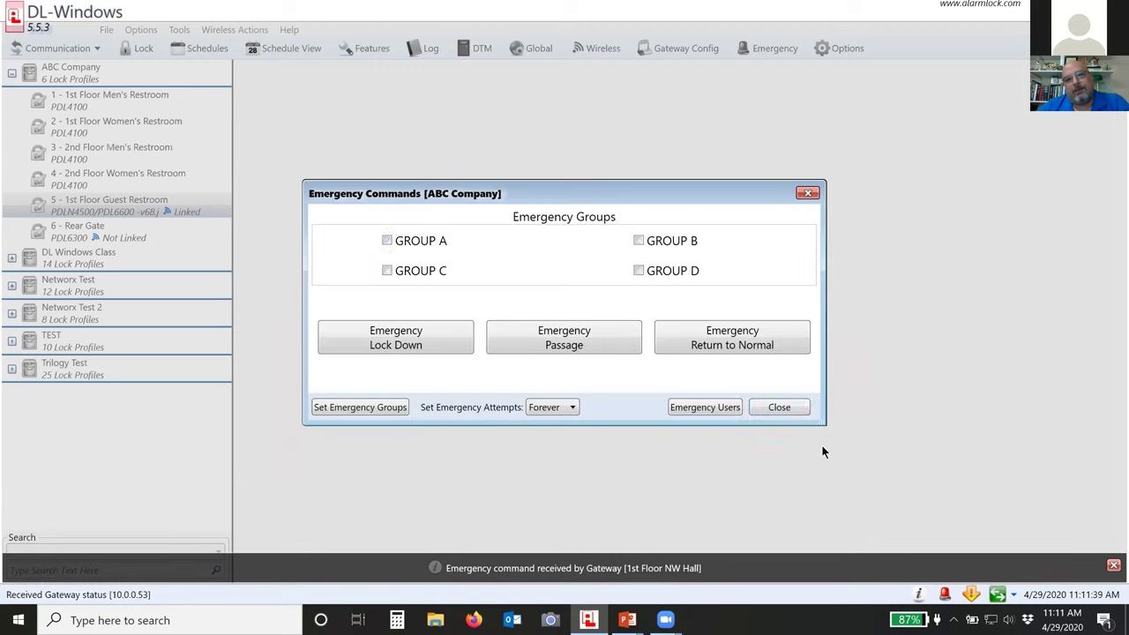
click(780, 408)
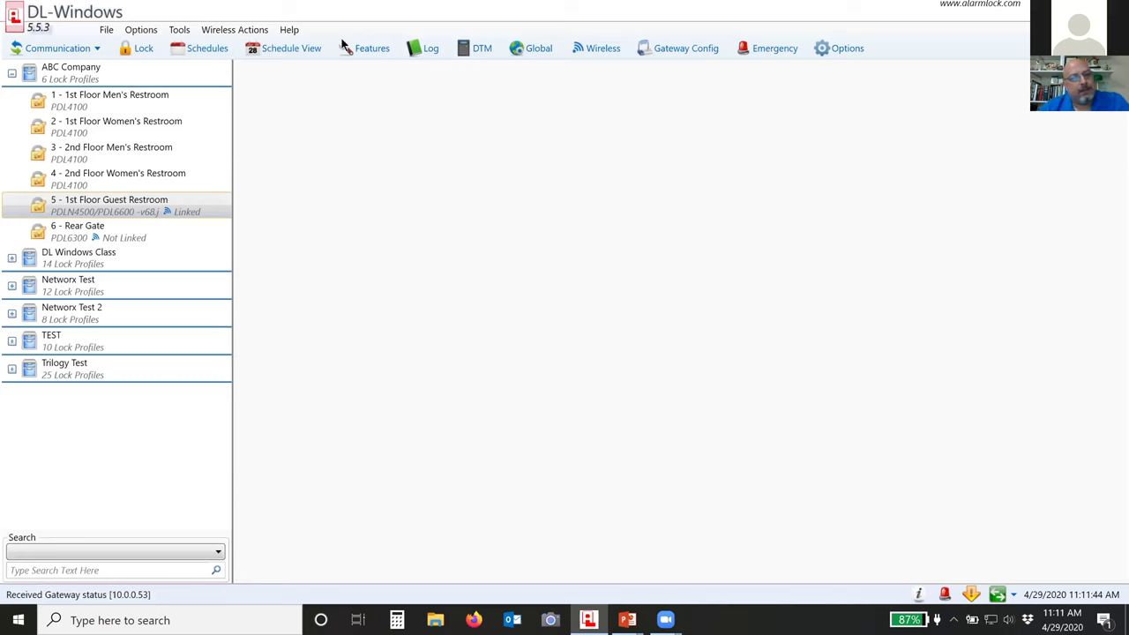
Turn off Enable Sounder on Emergency in the 1st Floor Guest Restroom lock's features and close the dialog
click(369, 53)
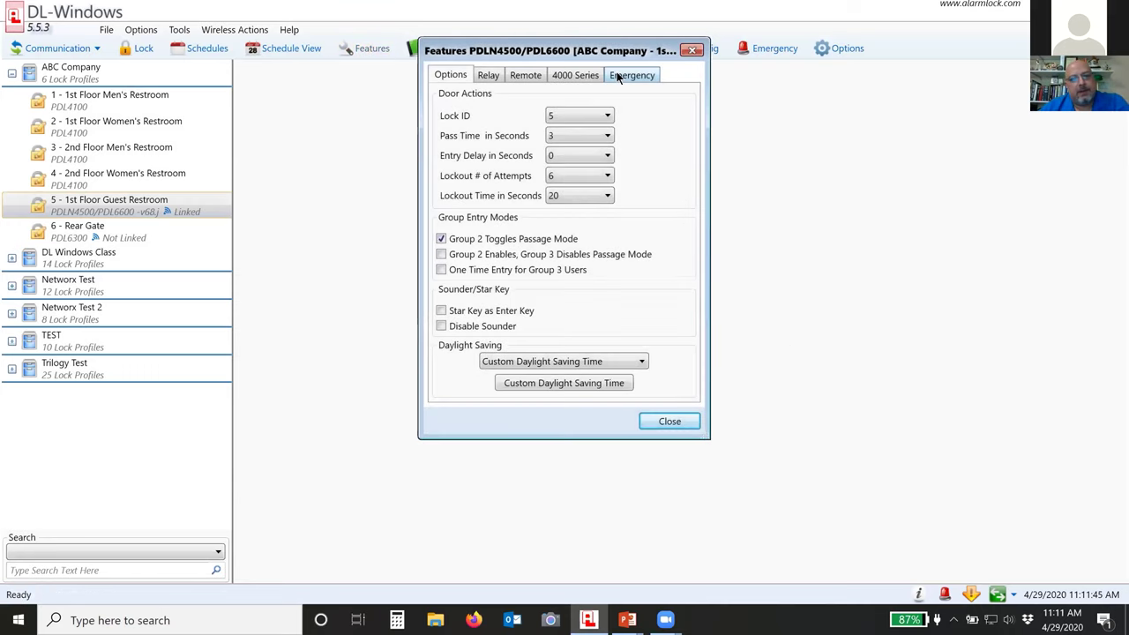
click(622, 75)
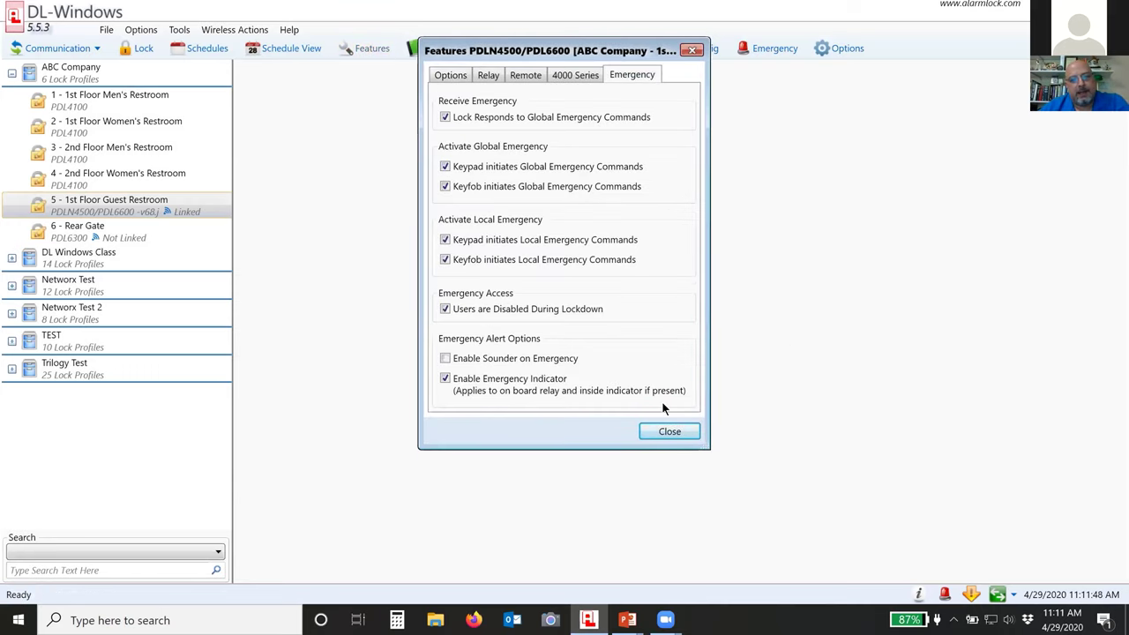
click(445, 359)
click(668, 430)
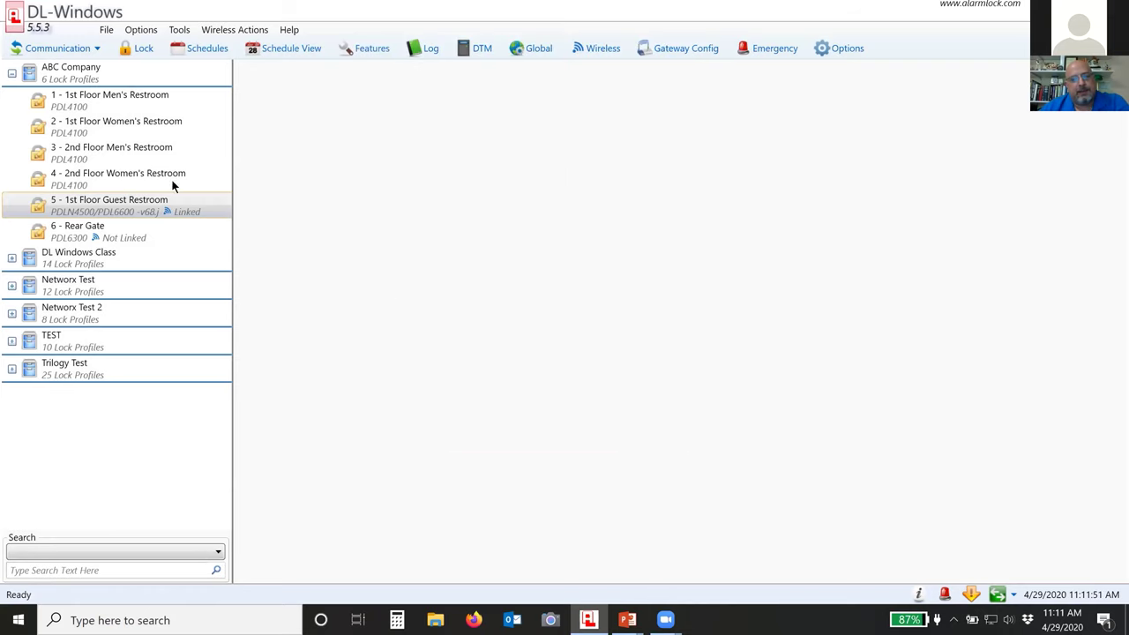
Send only the features to the 1st Floor Guest Restroom lock over its Networx connection and close the communication dialog
click(79, 50)
click(96, 113)
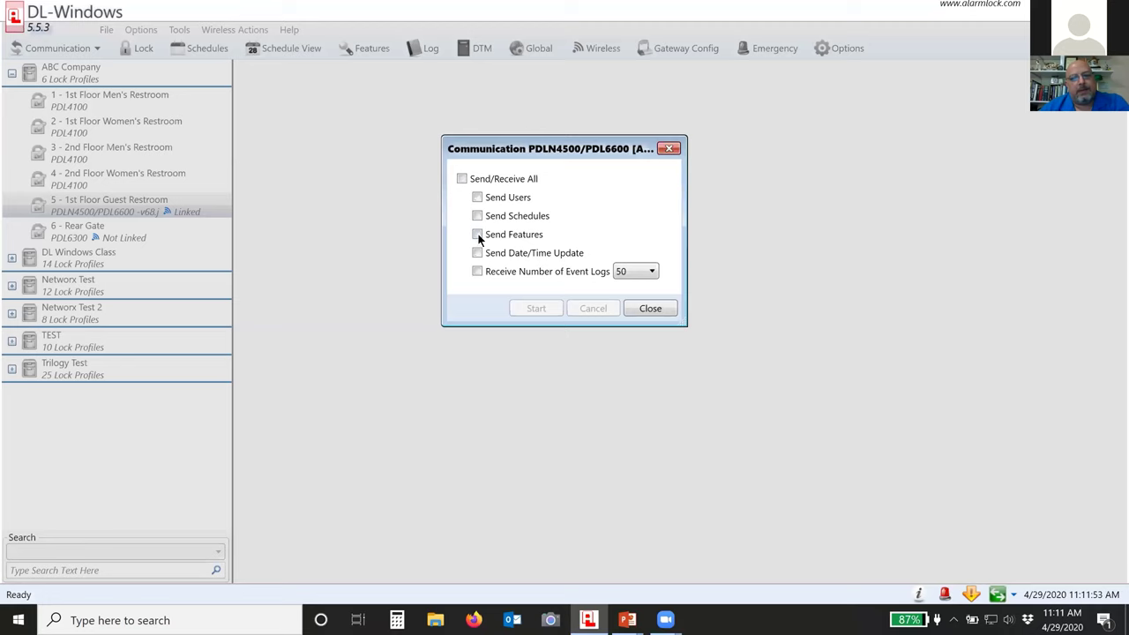
click(477, 235)
click(536, 350)
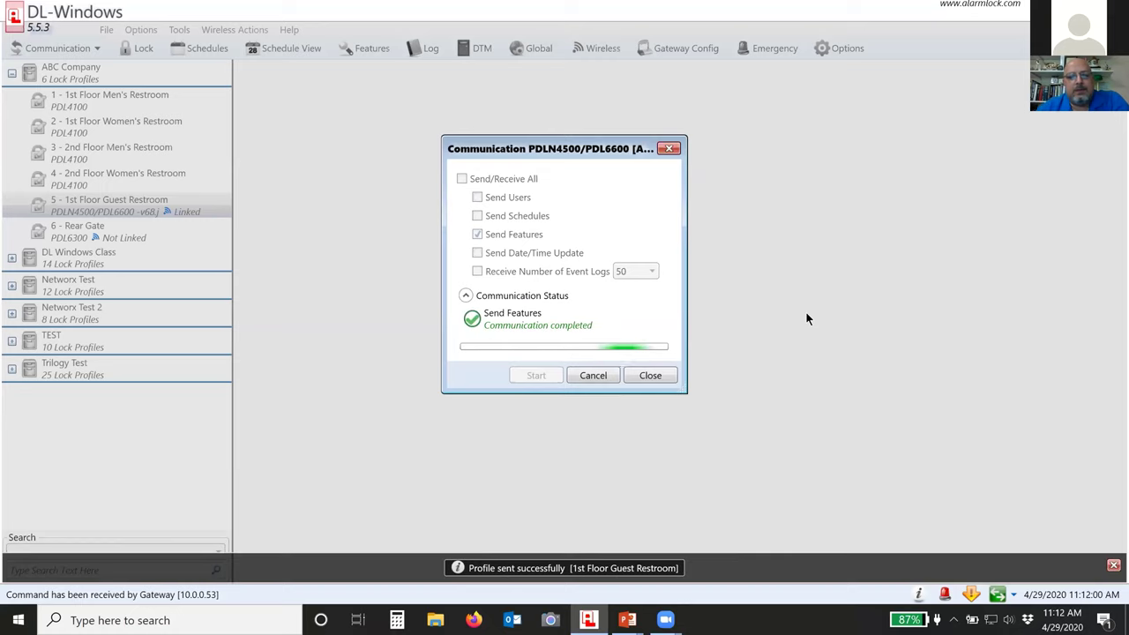
key(Escape)
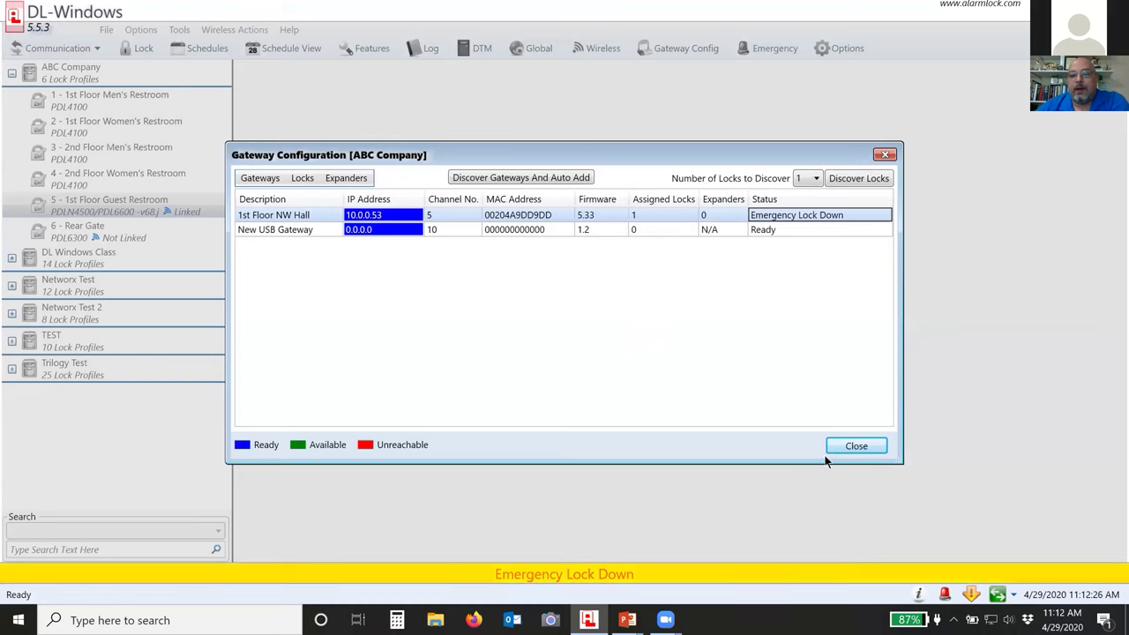
Check the ABC Company gateway statuses repeatedly in the gateway configuration, closing it after each check
click(856, 445)
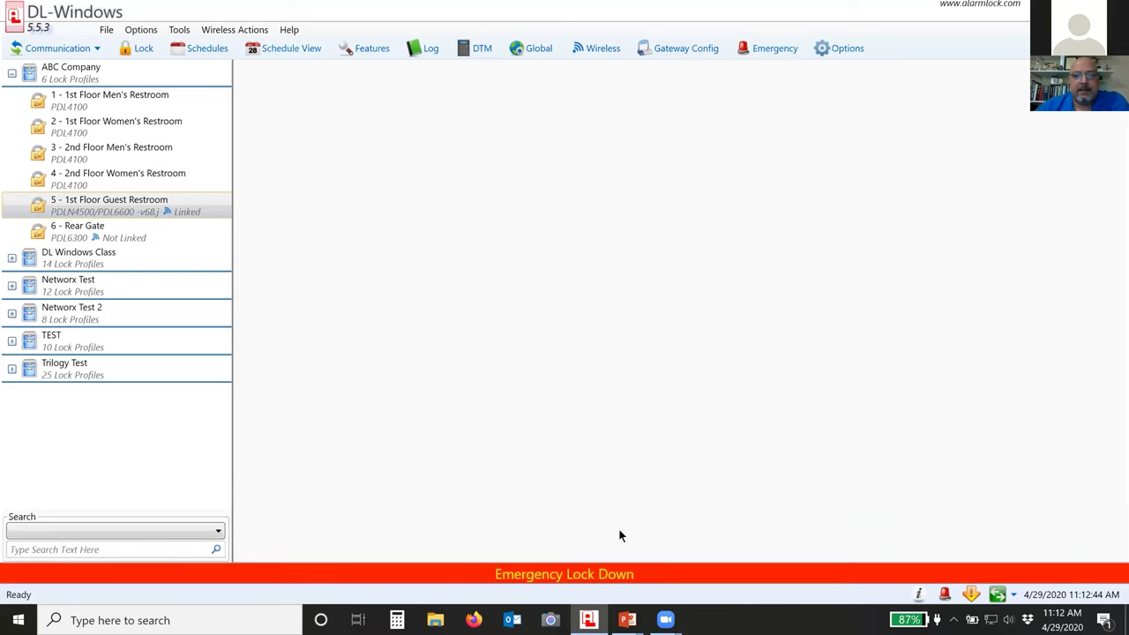
click(676, 51)
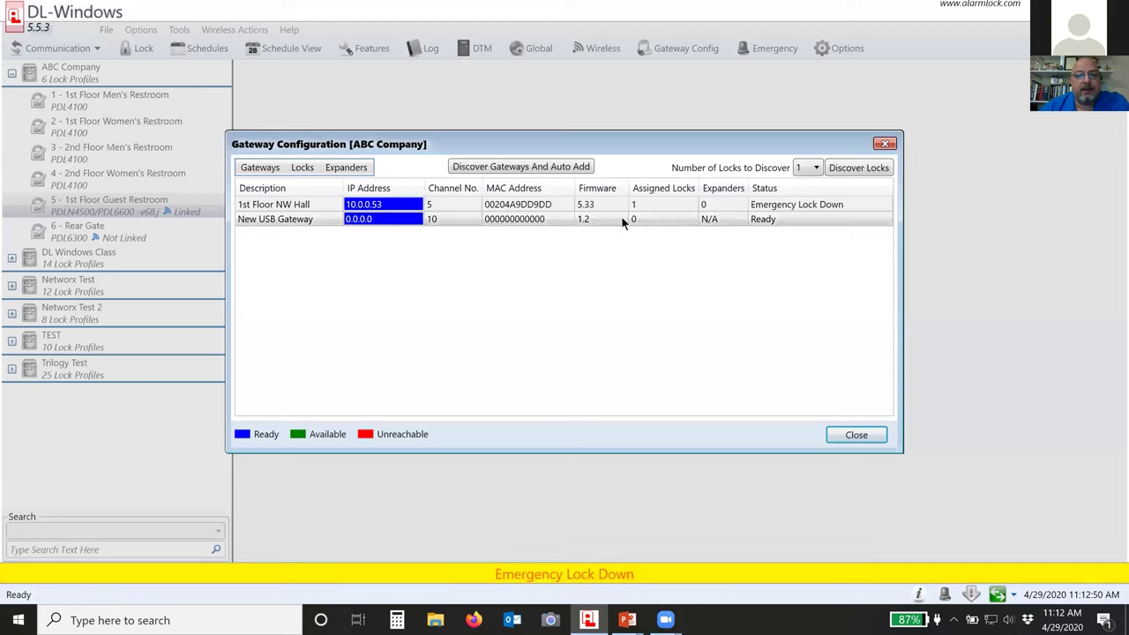
click(856, 435)
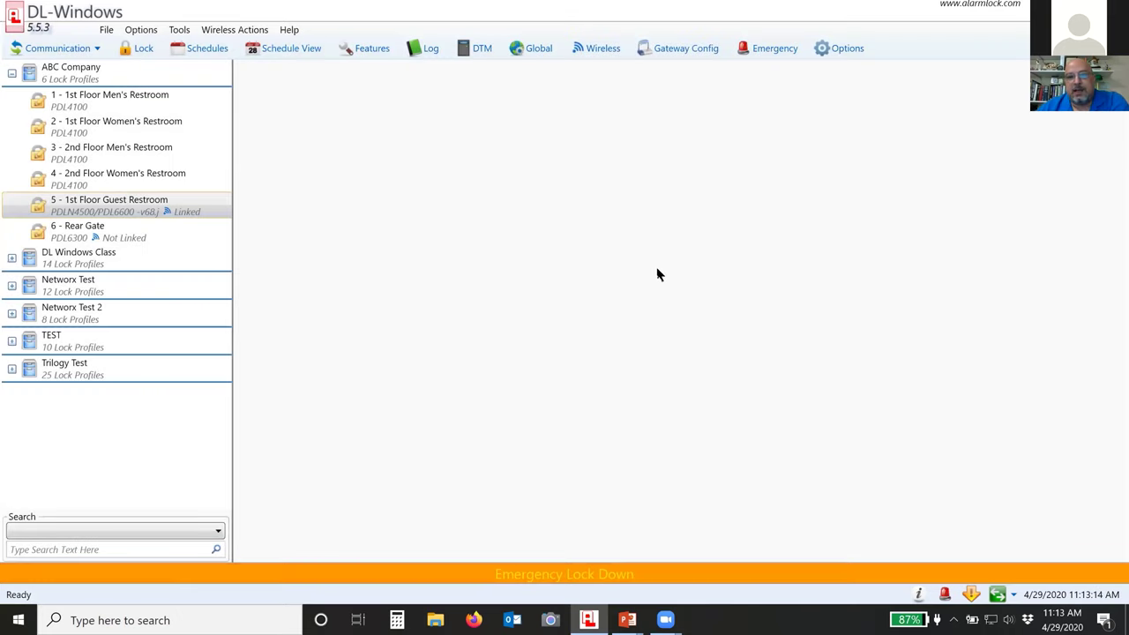
click(665, 55)
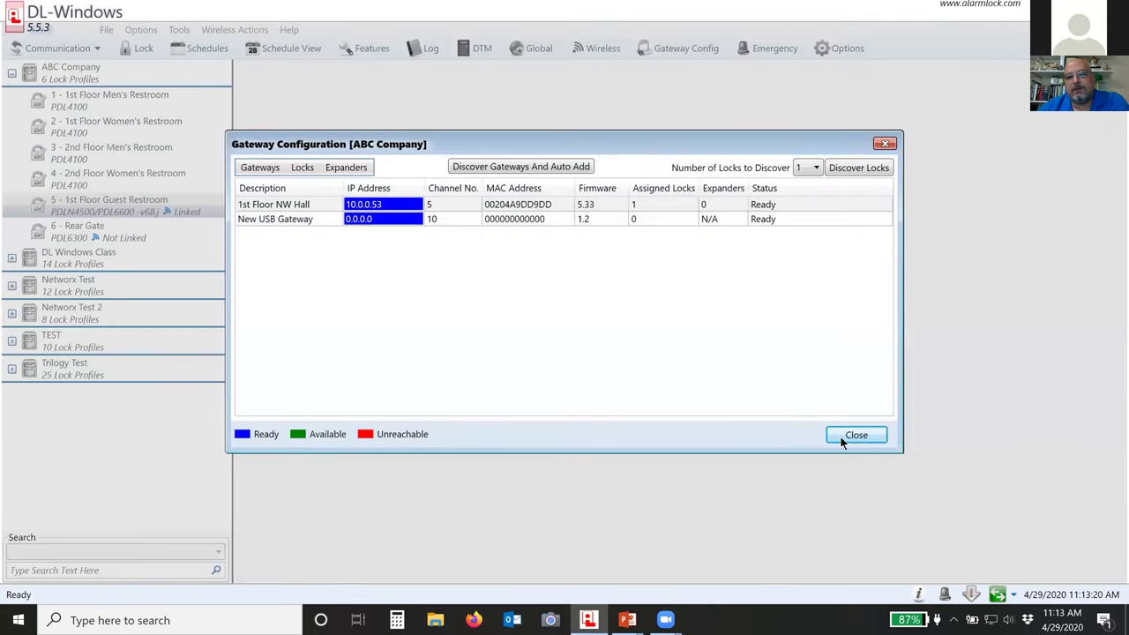
click(841, 437)
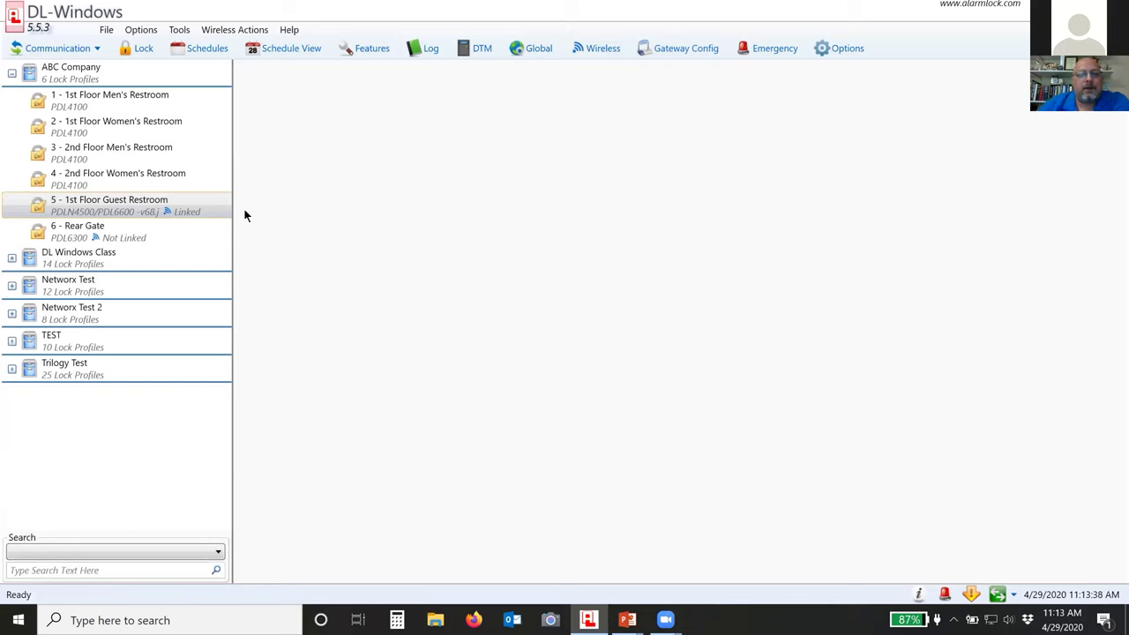
Collapse the ABC Company account, expand DL Windows Class and select its Storefront door lock
click(114, 212)
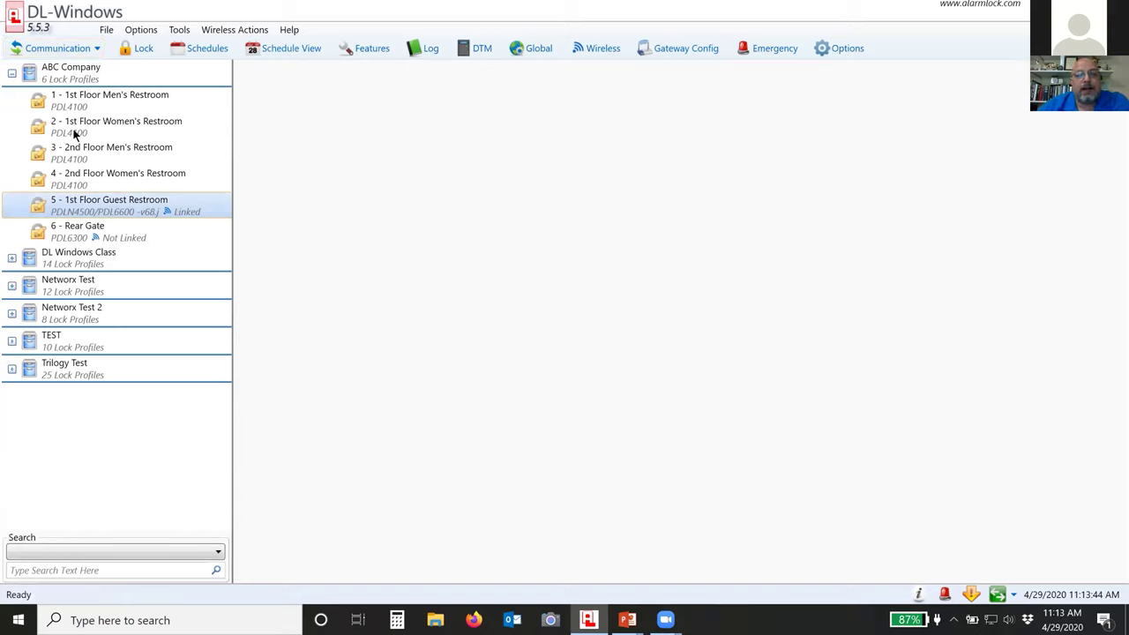
click(12, 73)
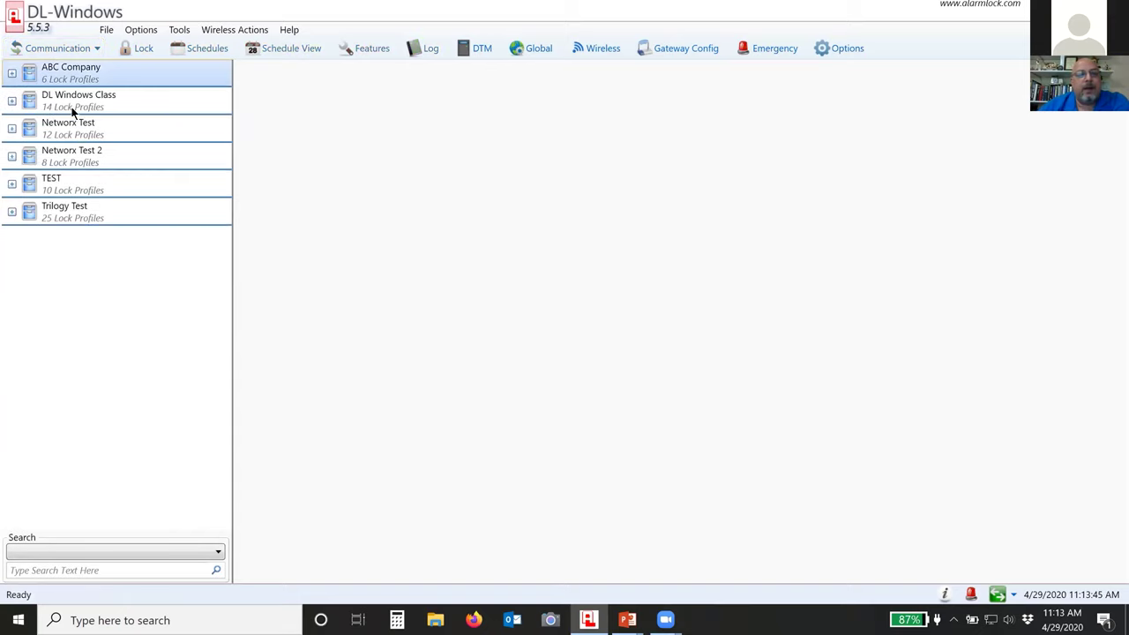
click(12, 101)
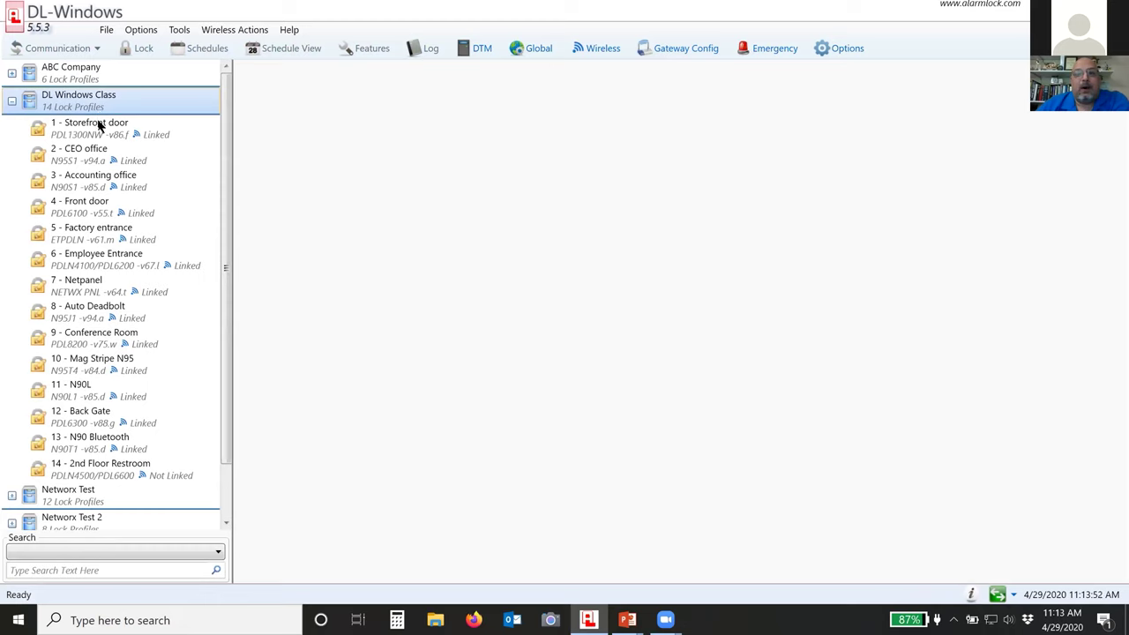
click(86, 132)
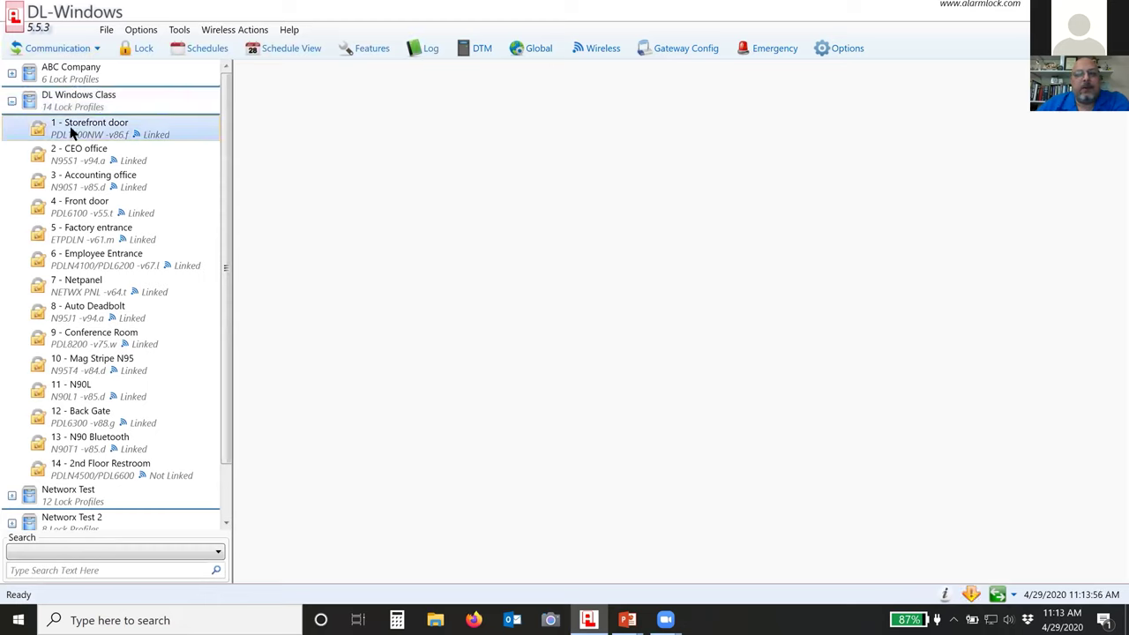
View the Storefront door's communication options and the DL Windows Class DTM 3 configuration, closing both
click(55, 47)
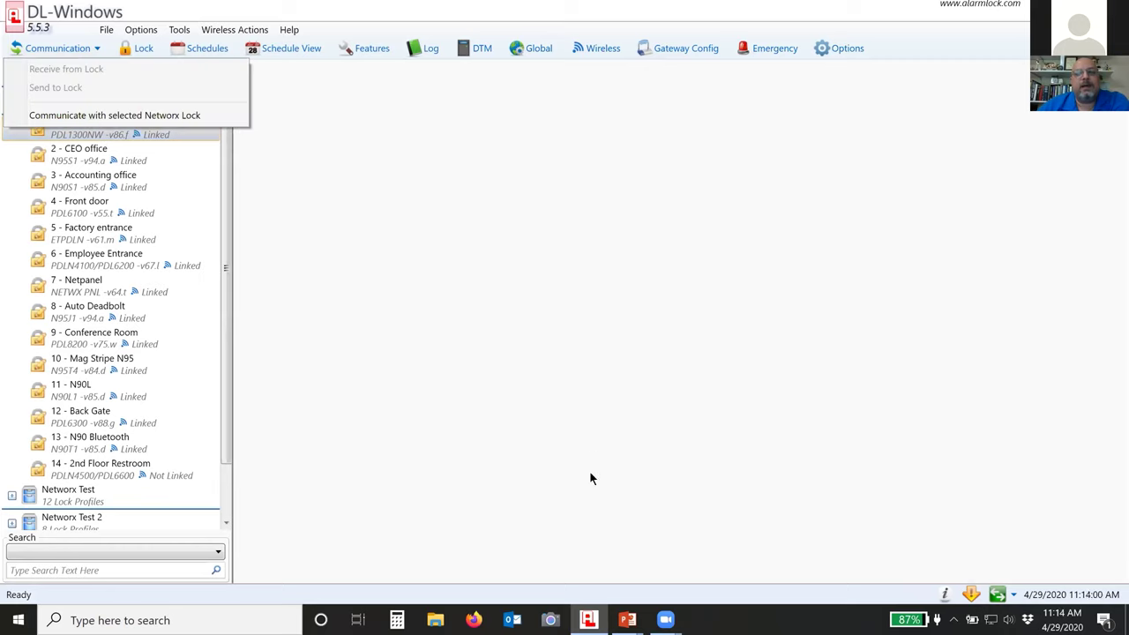
click(570, 305)
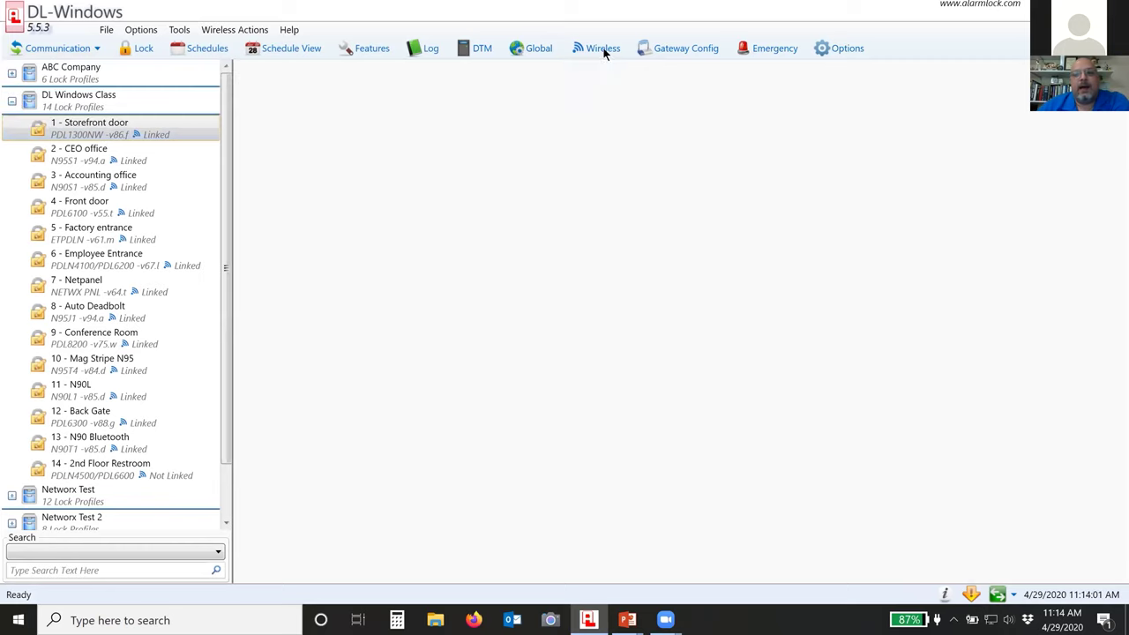
click(477, 49)
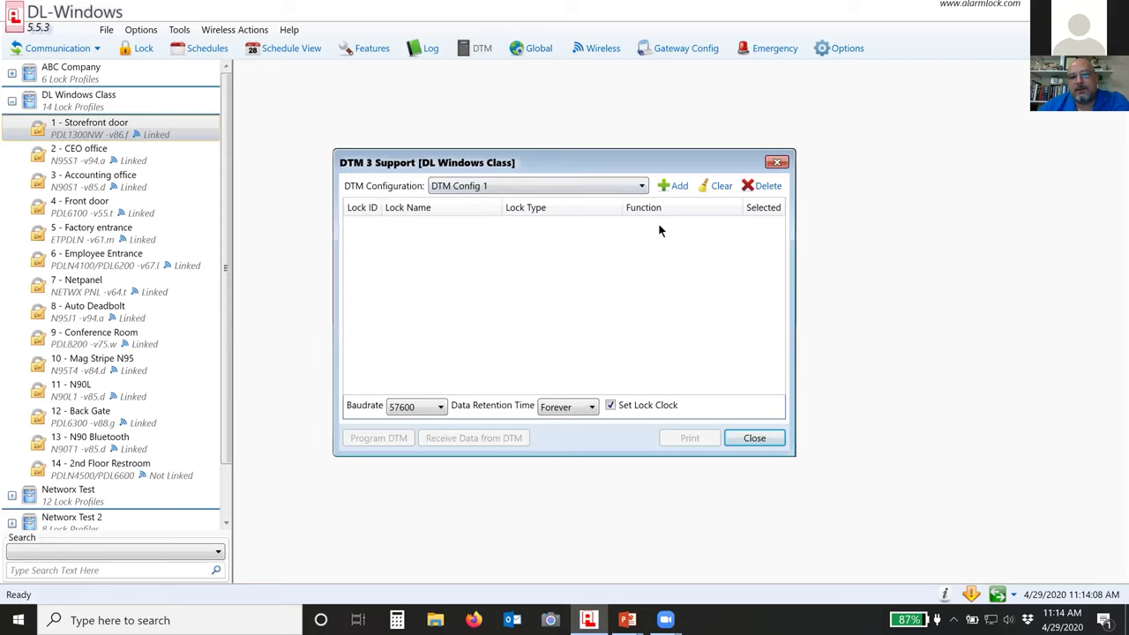
click(744, 441)
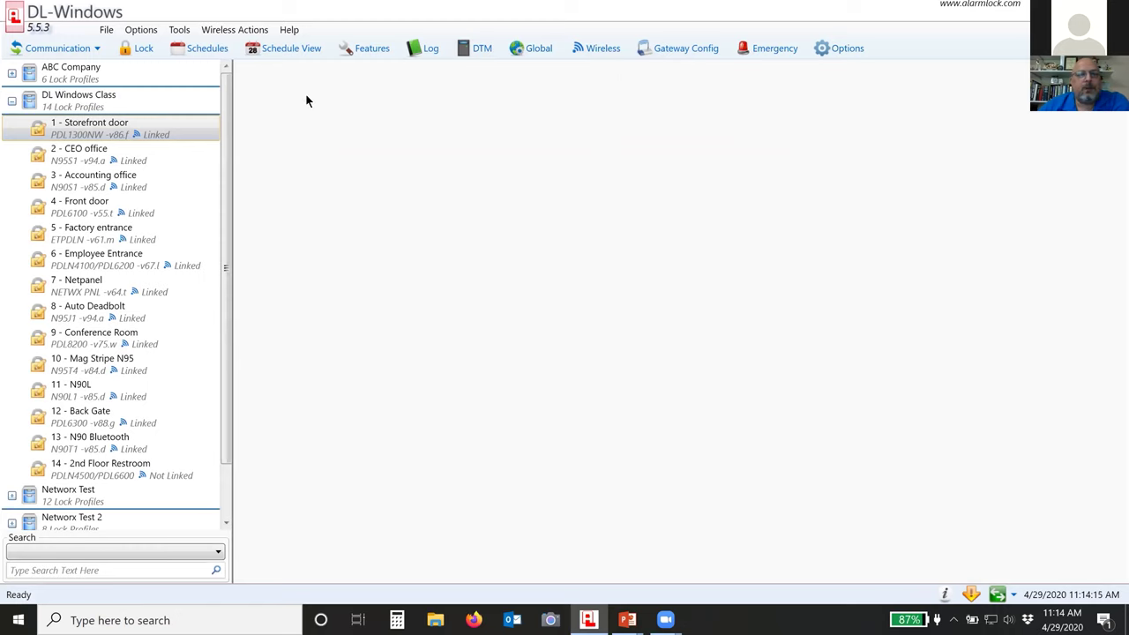
Open the DL Windows Class wireless communication dialog, enlarge it and choose the Send profile 7 & 9 configuration
click(600, 49)
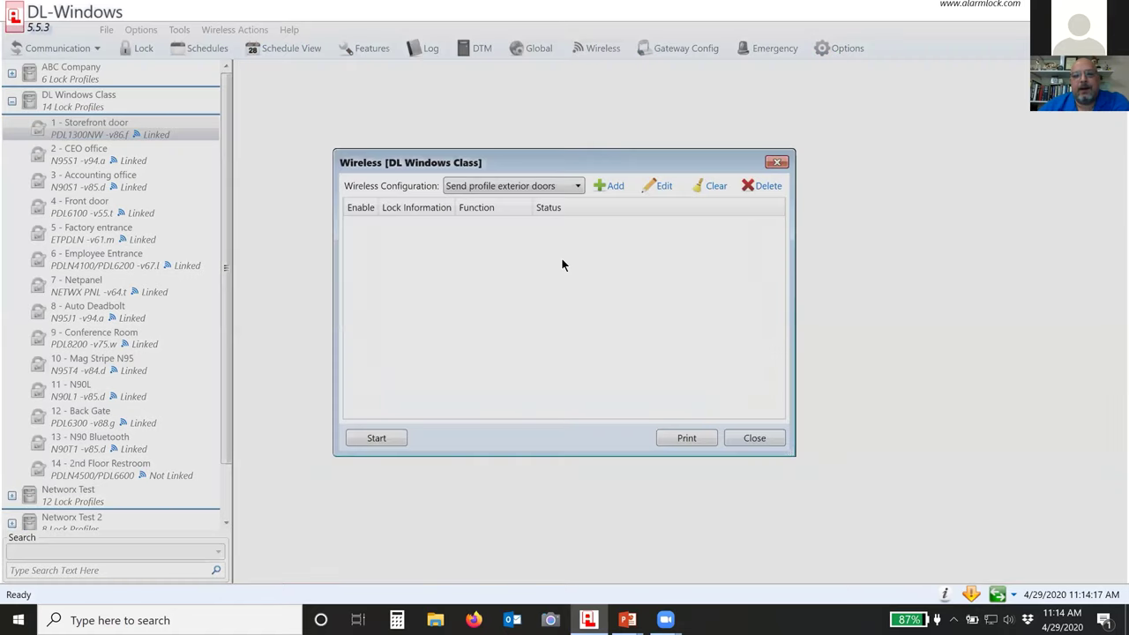
drag(511, 168, 500, 108)
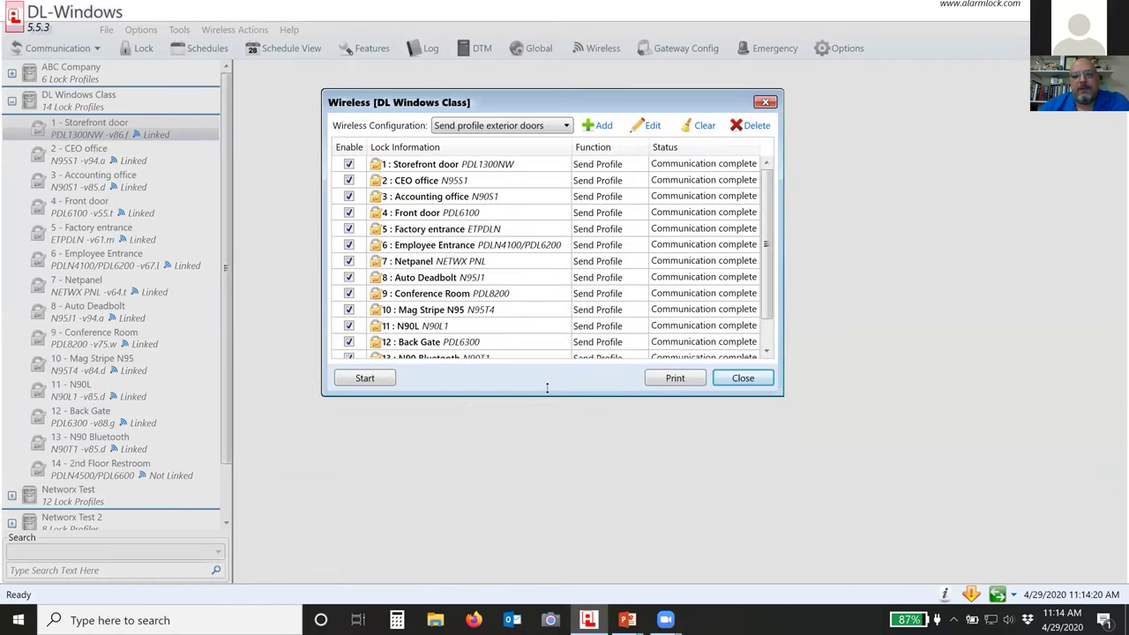
drag(547, 388, 570, 536)
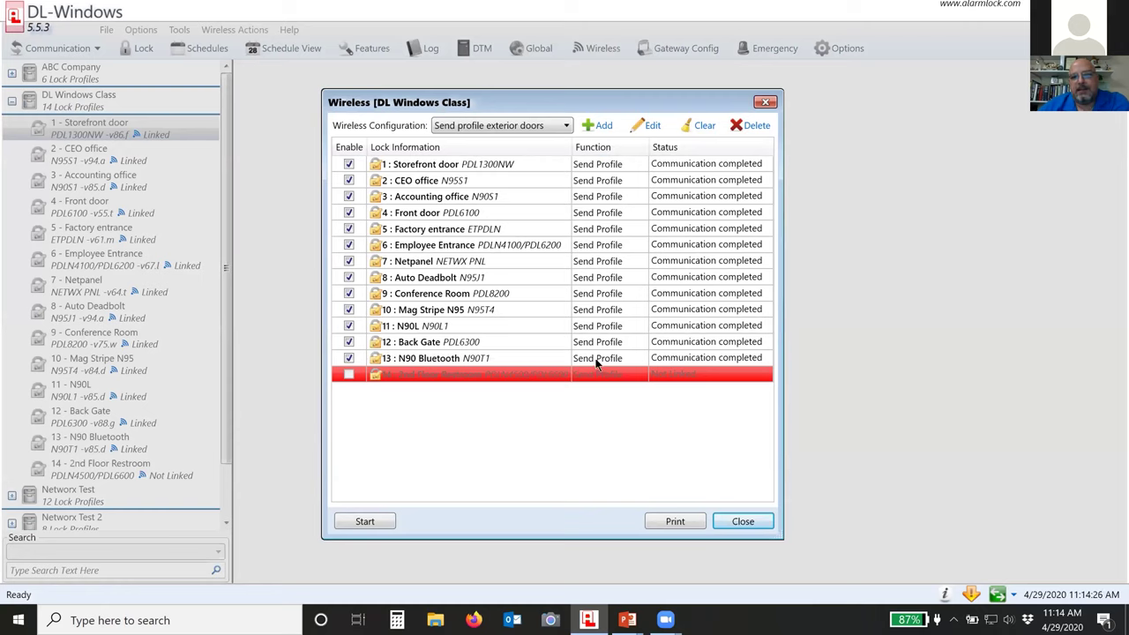
click(562, 126)
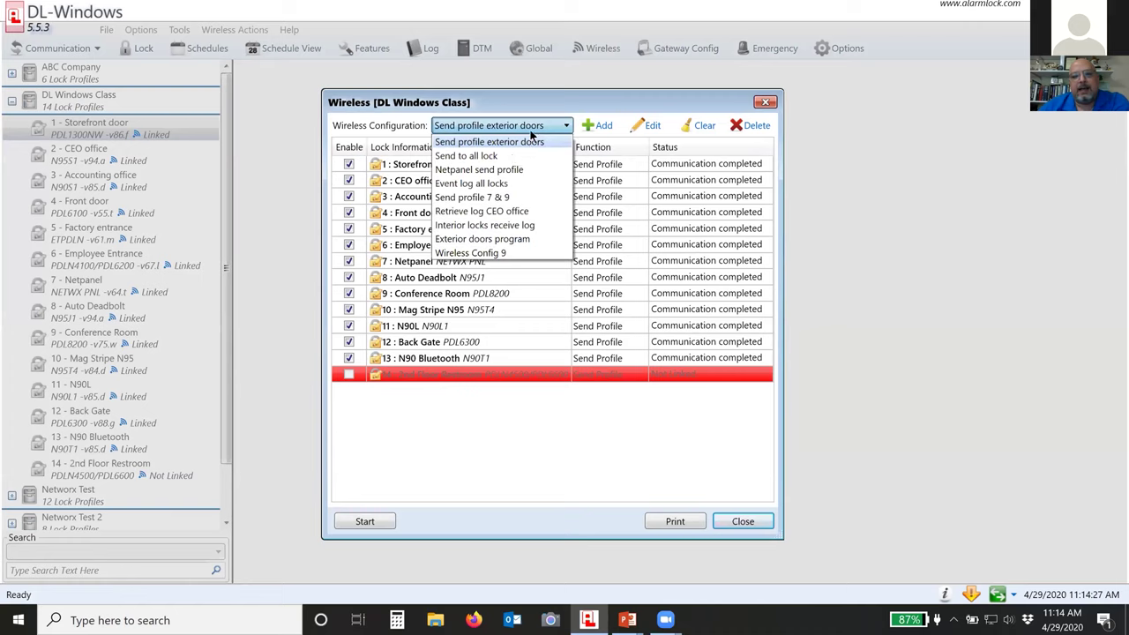
click(470, 196)
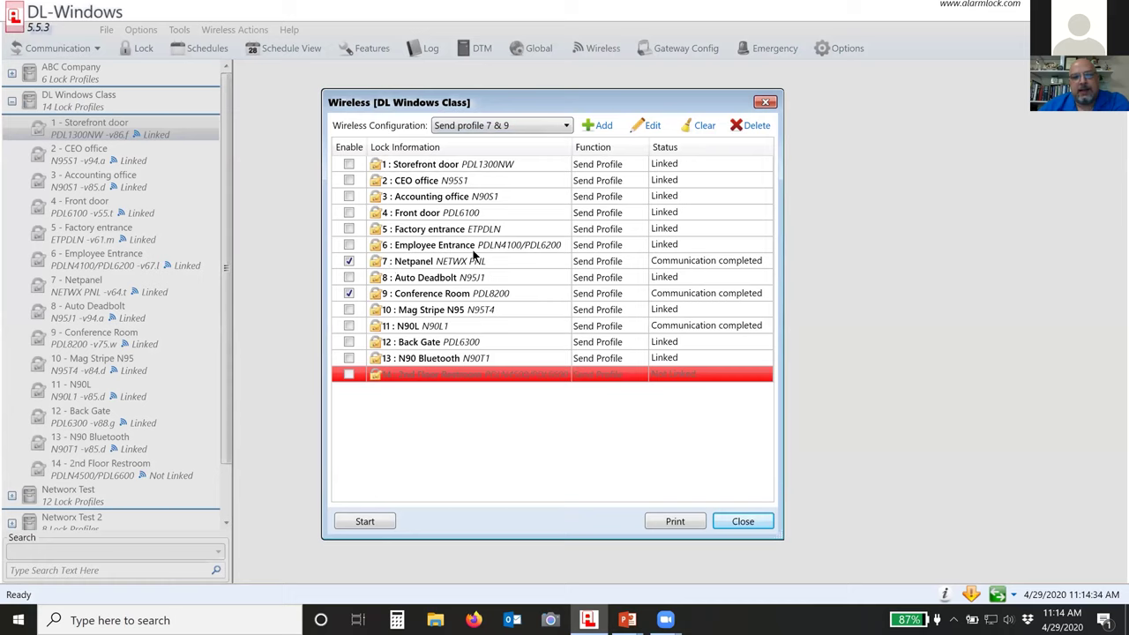
Change the enabled Netpanel and Conference Room locks to Receive Log, run the wireless communication and close the dialog
right_click(583, 264)
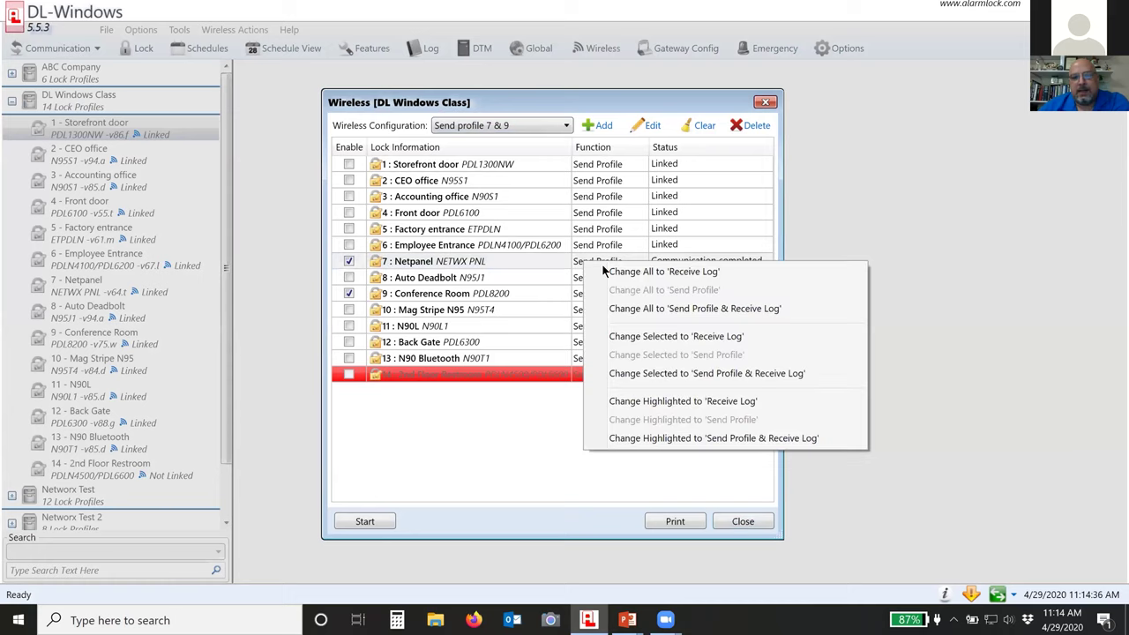
click(644, 336)
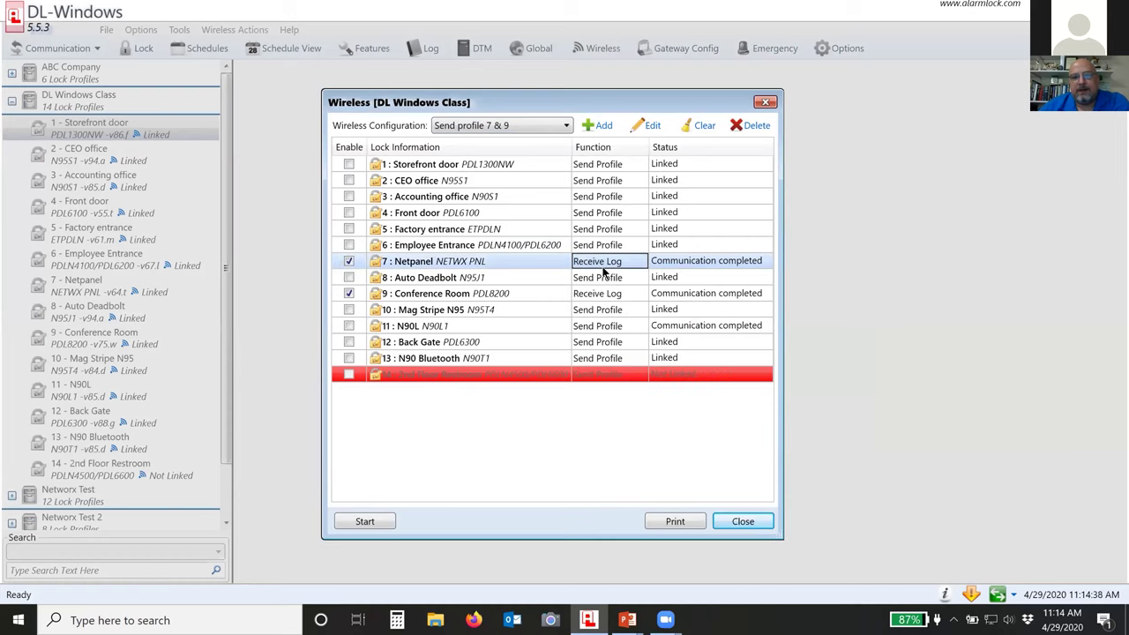
click(366, 522)
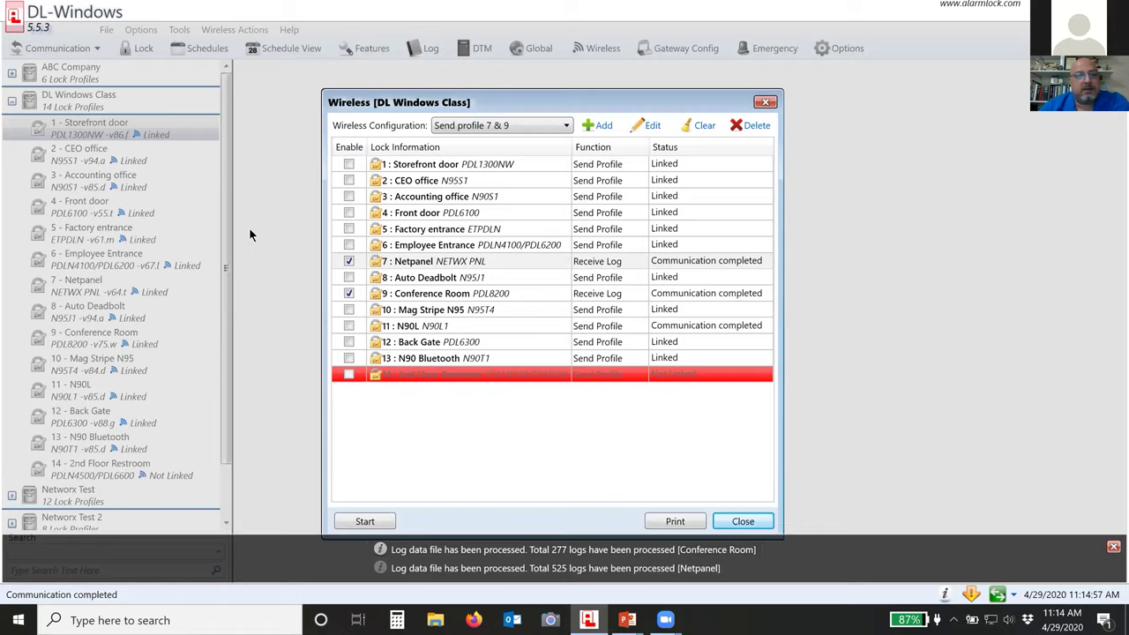
click(741, 521)
Review the event logs of the Netpanel and Conference Room locks and close the log window
click(96, 291)
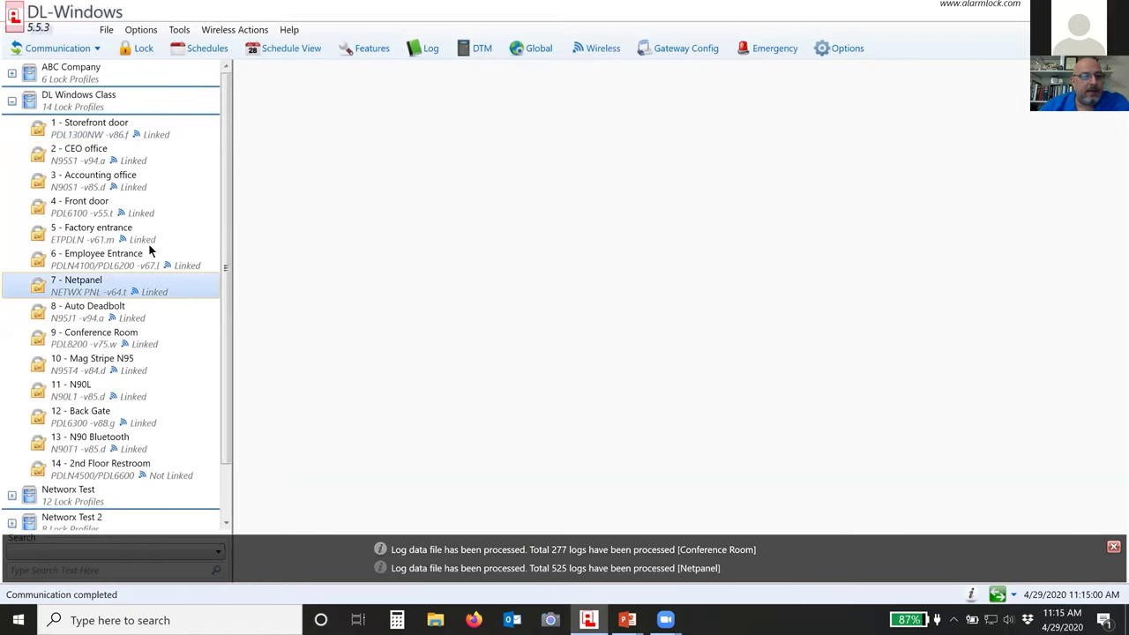
click(430, 51)
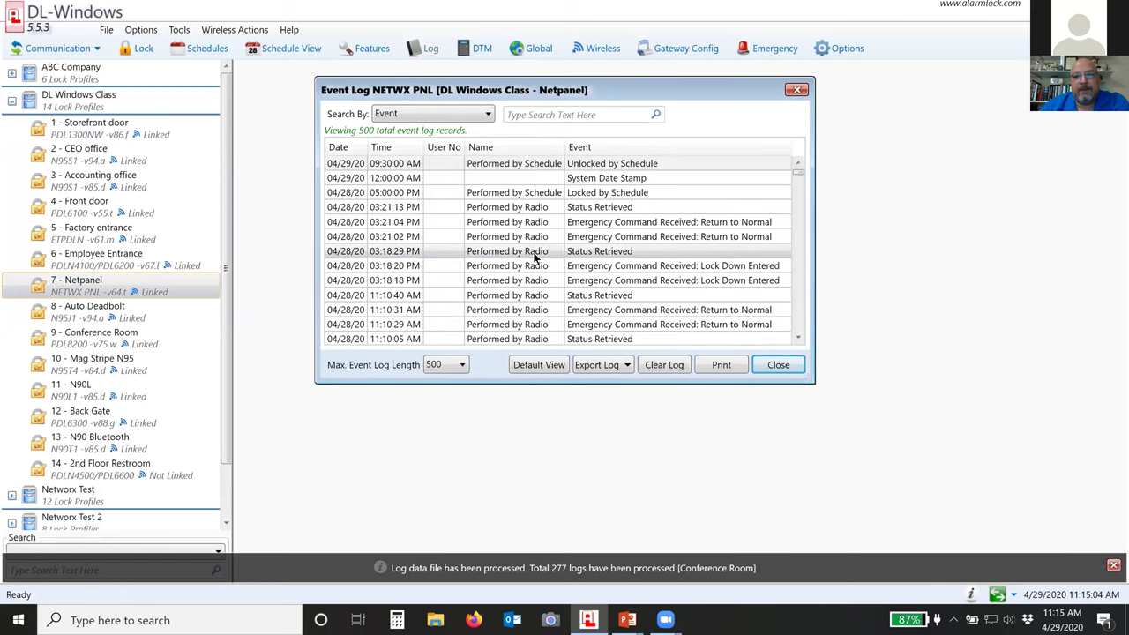
click(96, 344)
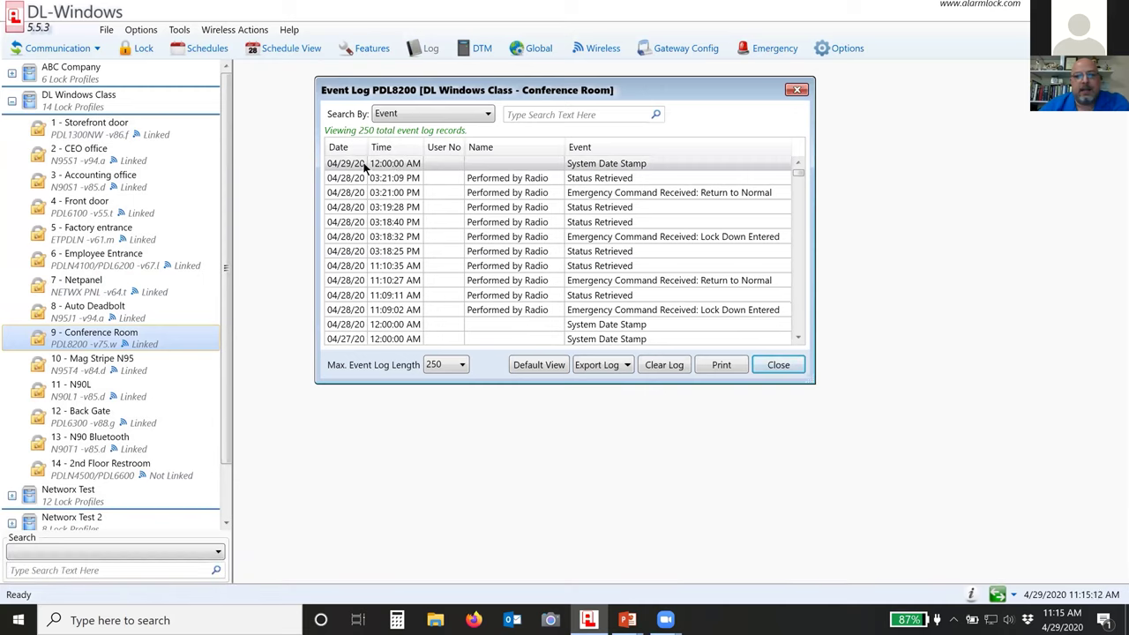
click(778, 364)
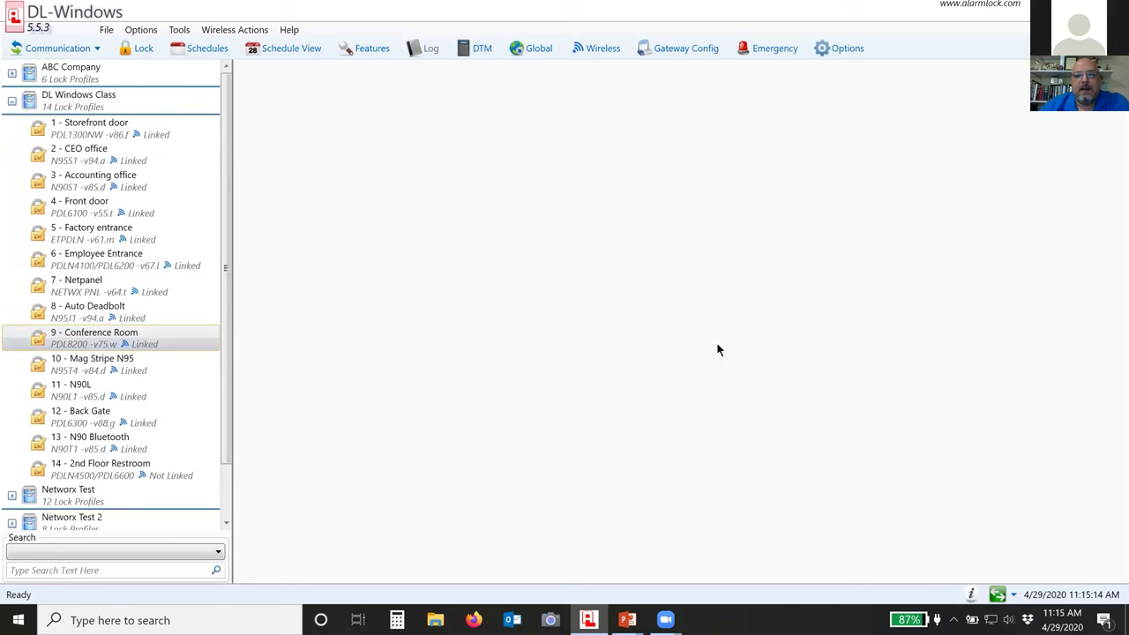
Look through the saved wireless configurations for DL Windows Class and close the dialog without choosing another one
click(596, 49)
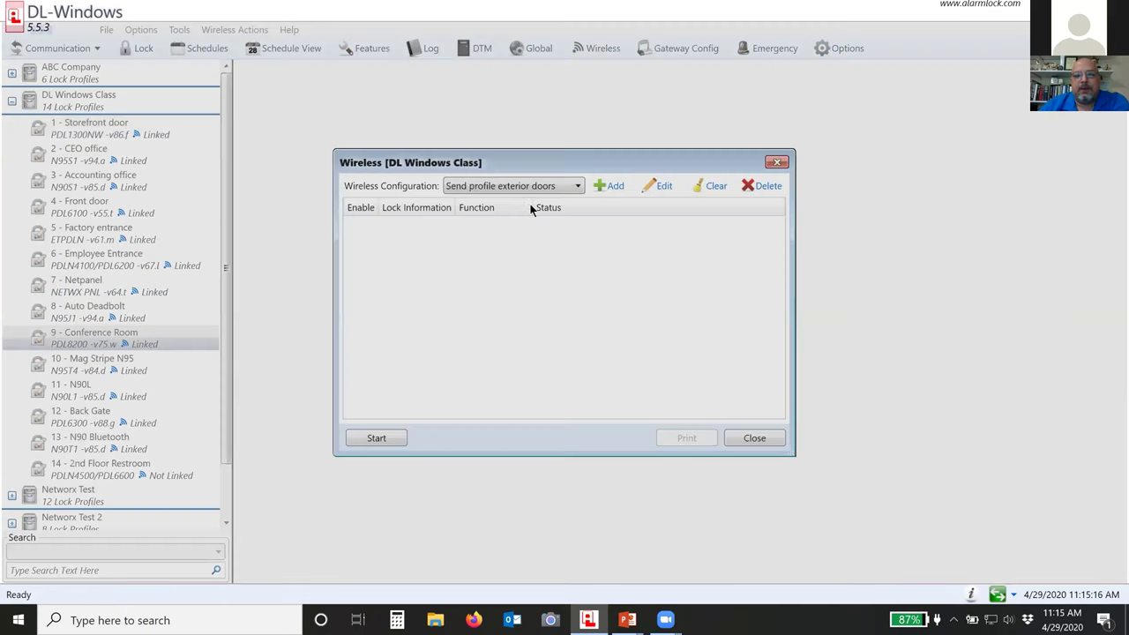
click(507, 186)
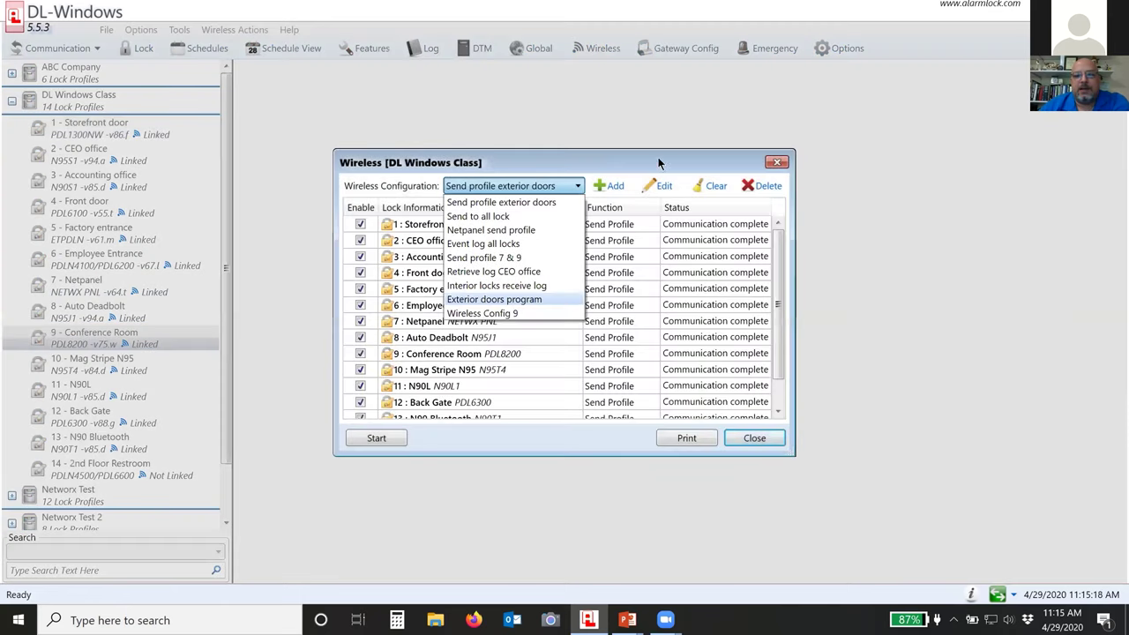
click(777, 163)
click(777, 162)
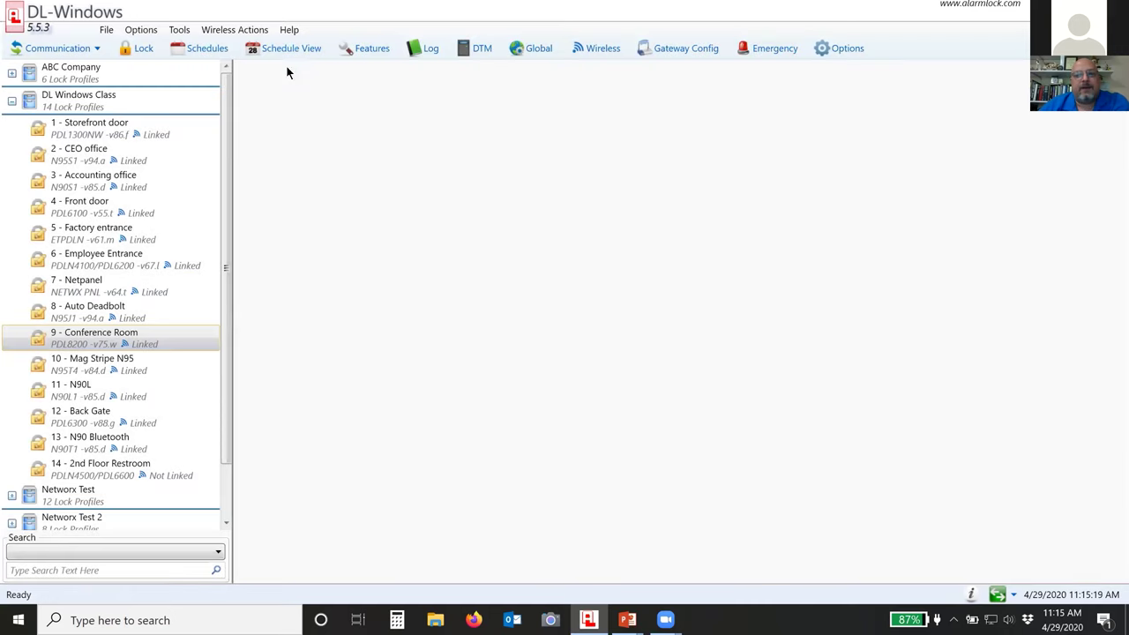
Enable Send profile 7 & 9 in the DL Windows Class wireless schedule for 11:16 AM, confirm it and close the communication window
click(233, 30)
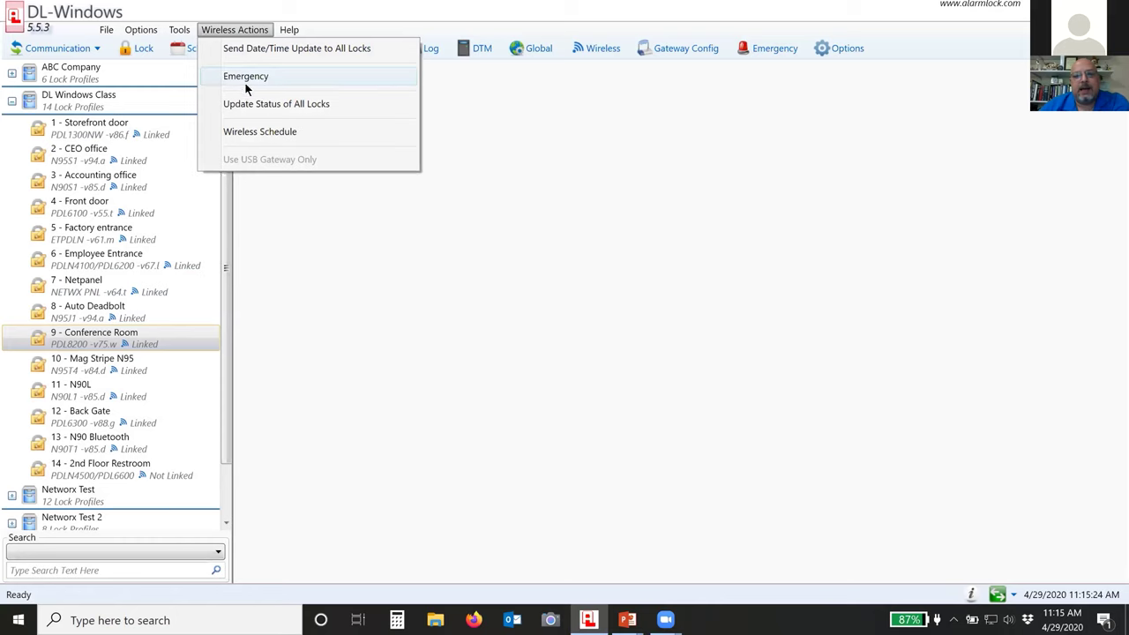
click(249, 133)
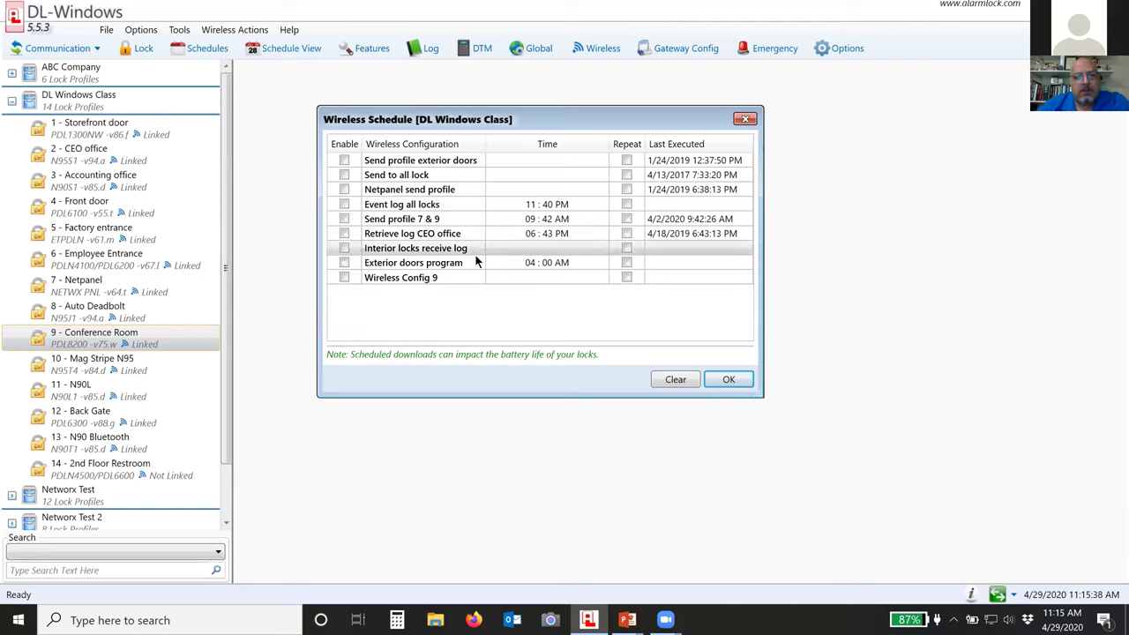
click(344, 219)
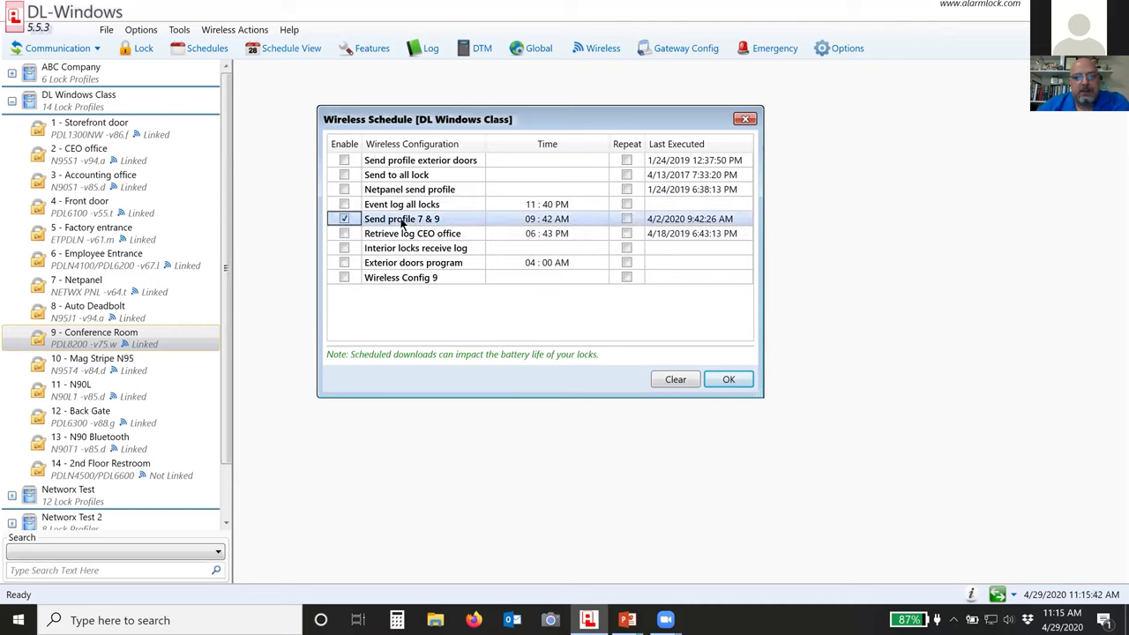
click(527, 221)
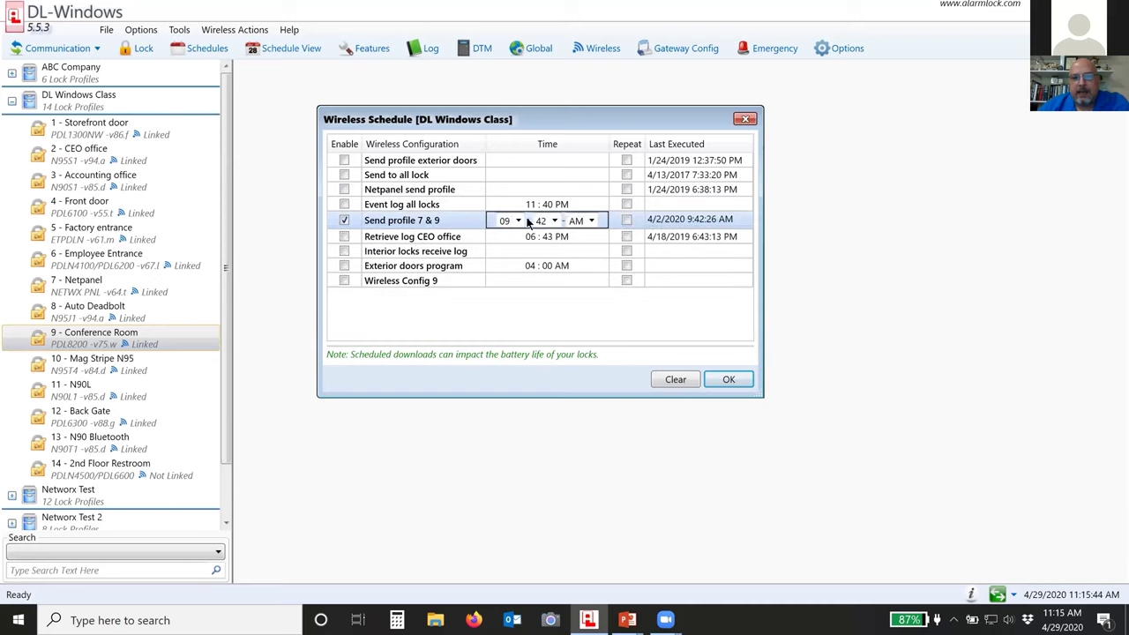
click(518, 221)
click(510, 390)
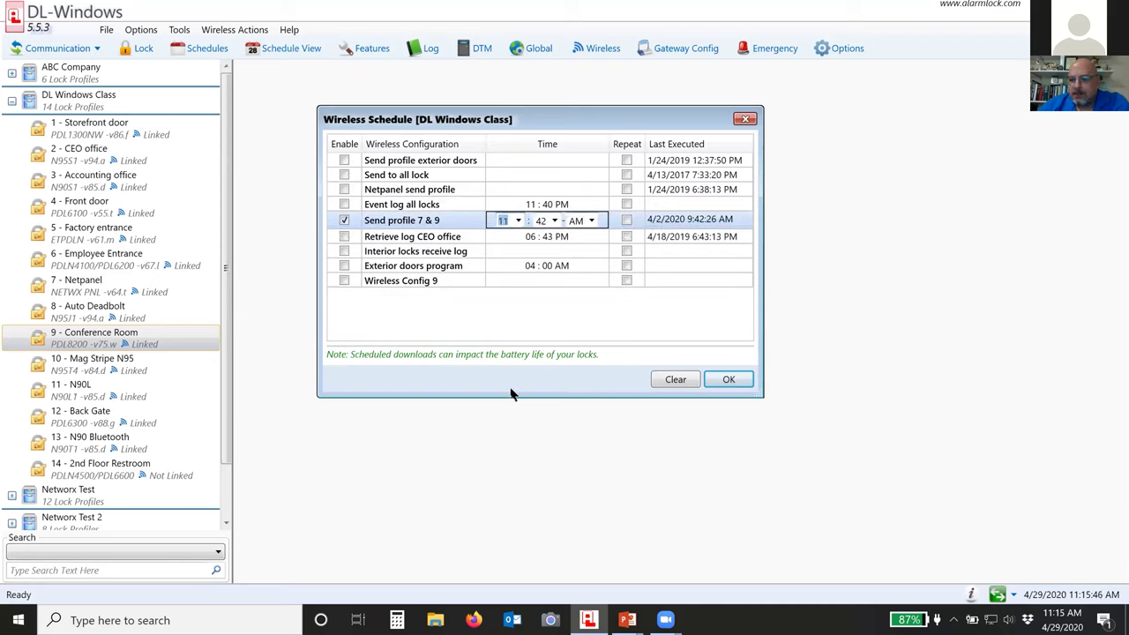
click(553, 221)
scroll(542, 379, up, 10)
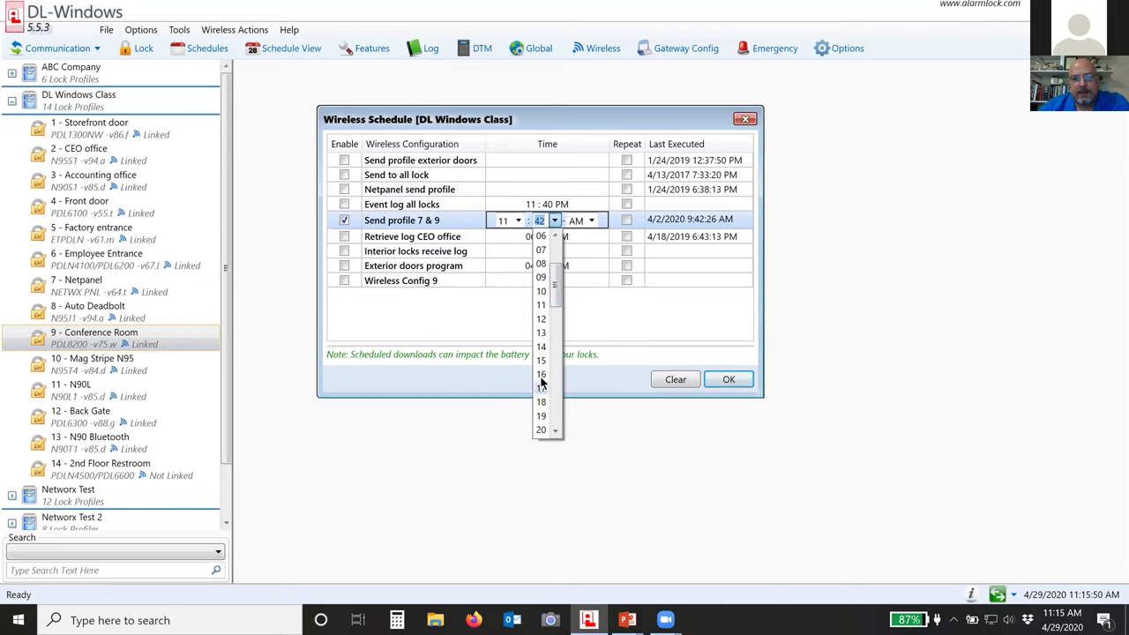
click(541, 375)
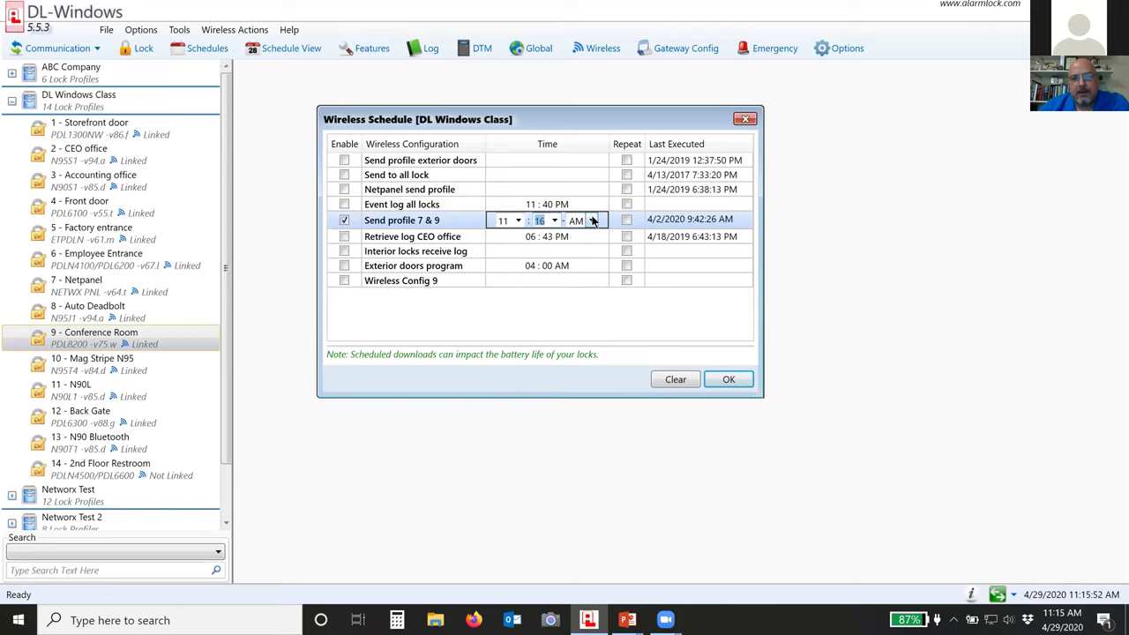
click(725, 379)
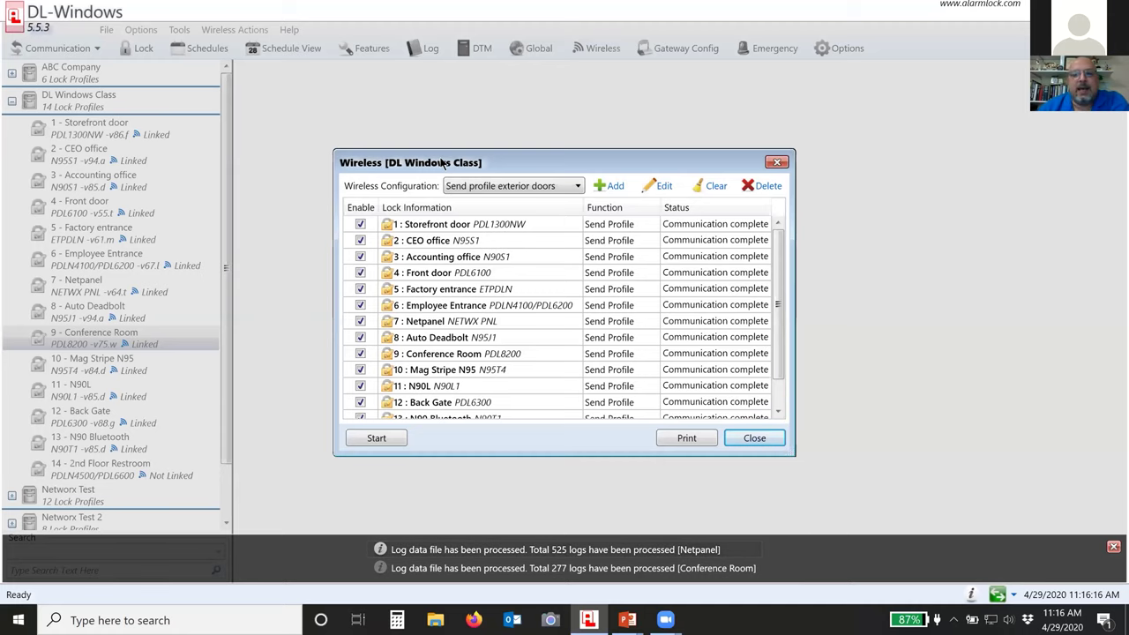
click(752, 439)
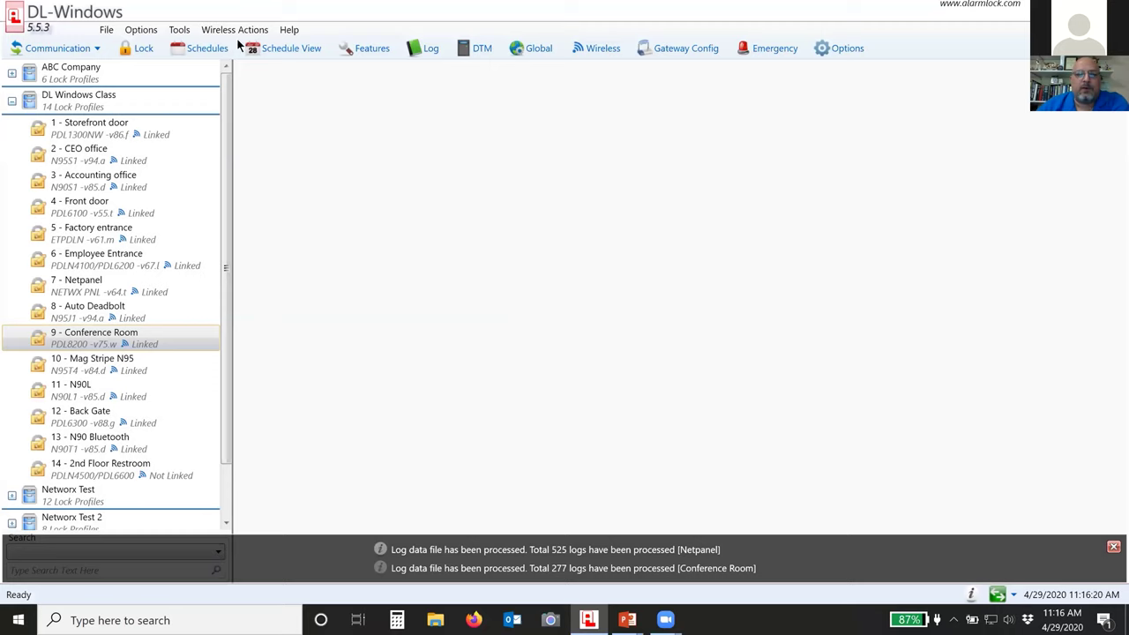
Send a date/time update to all locks and update the status of all locks
click(219, 30)
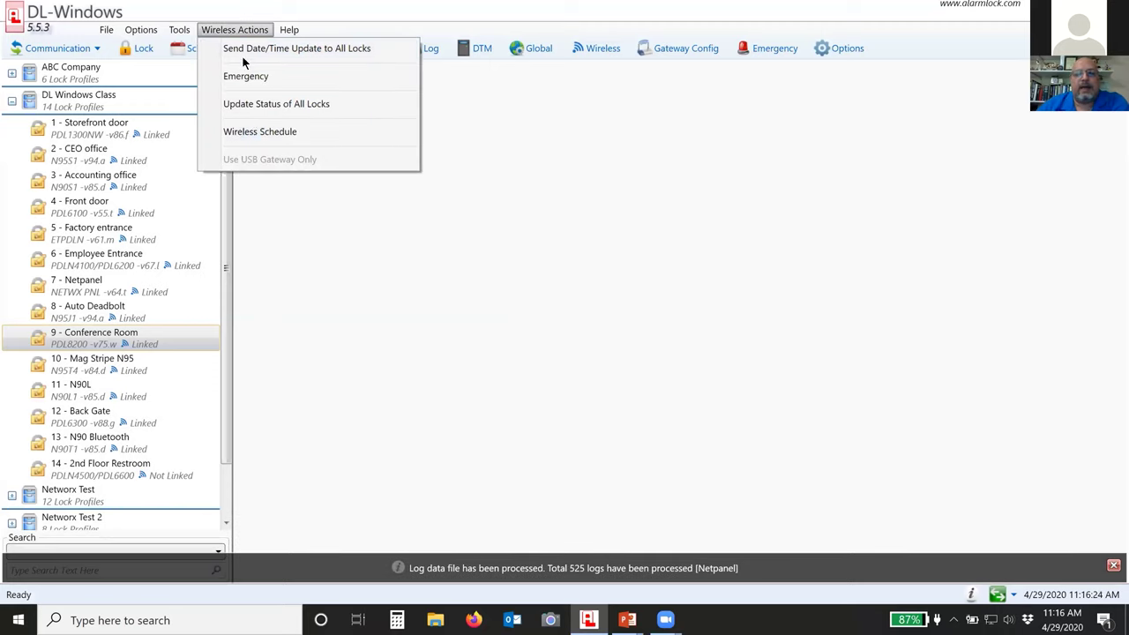
click(295, 53)
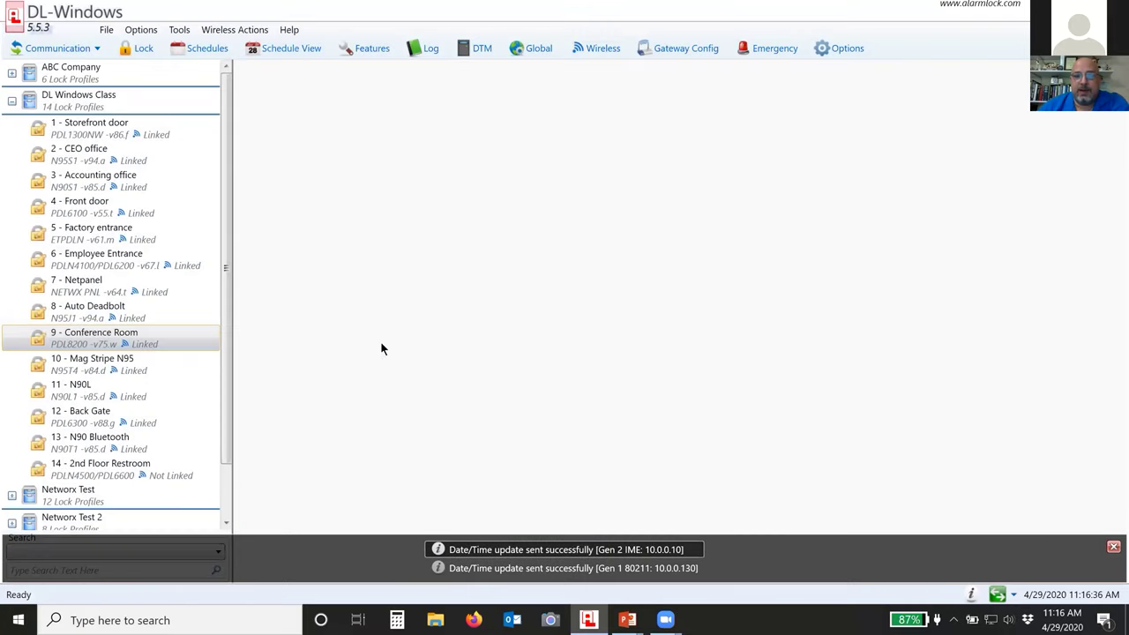
click(229, 29)
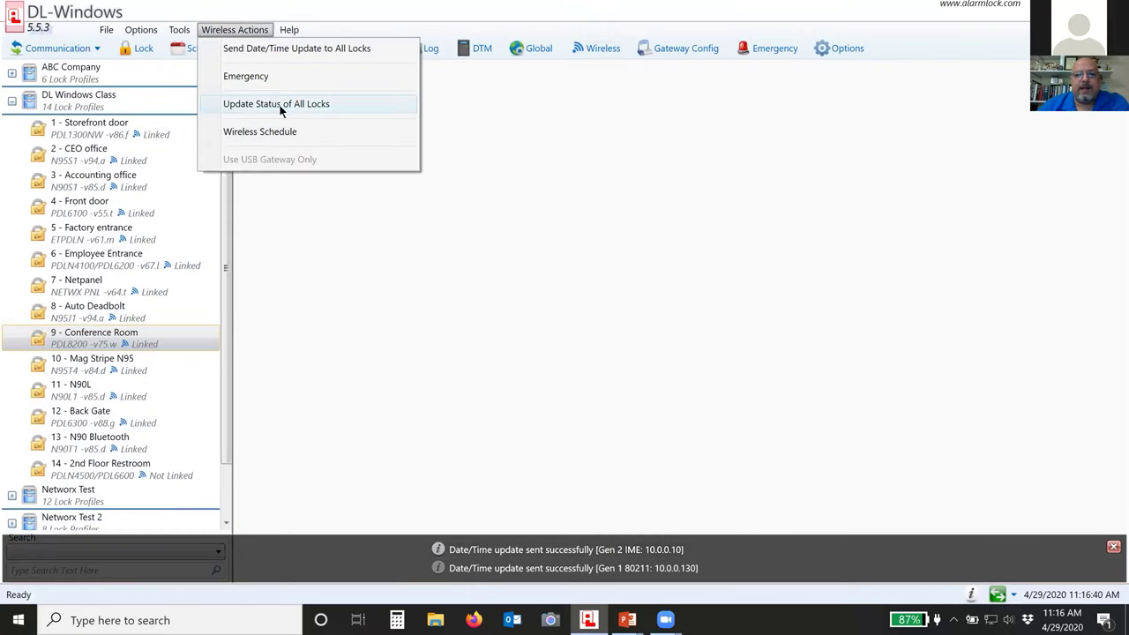
click(291, 105)
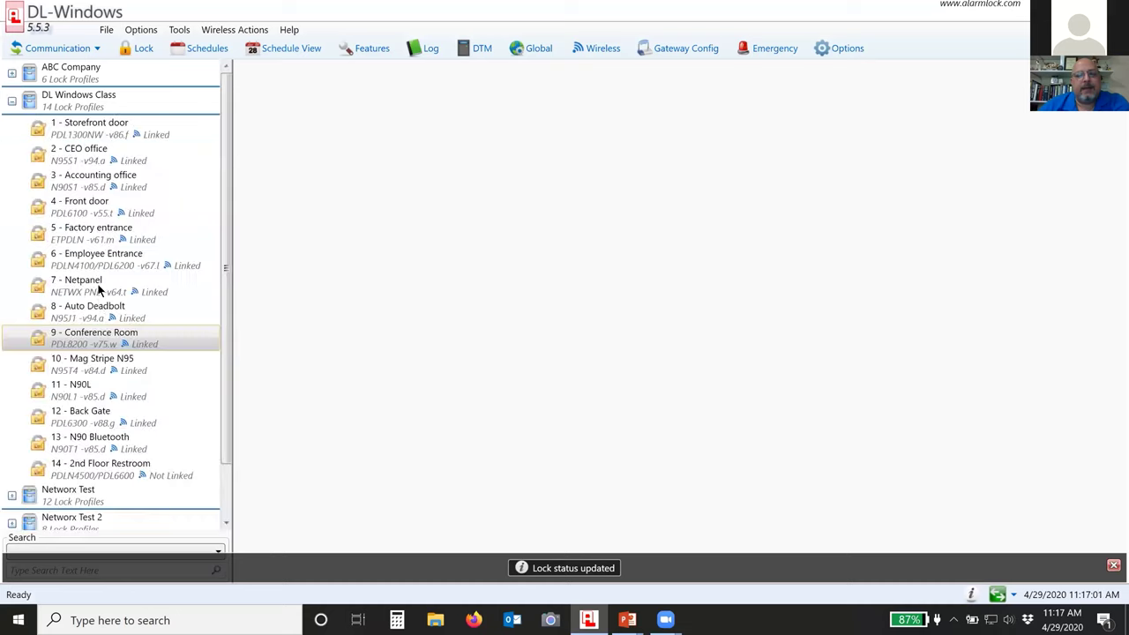
Collapse the DL Windows Class account, expand ABC Company and select its 1st Floor Guest Restroom lock
right_click(101, 331)
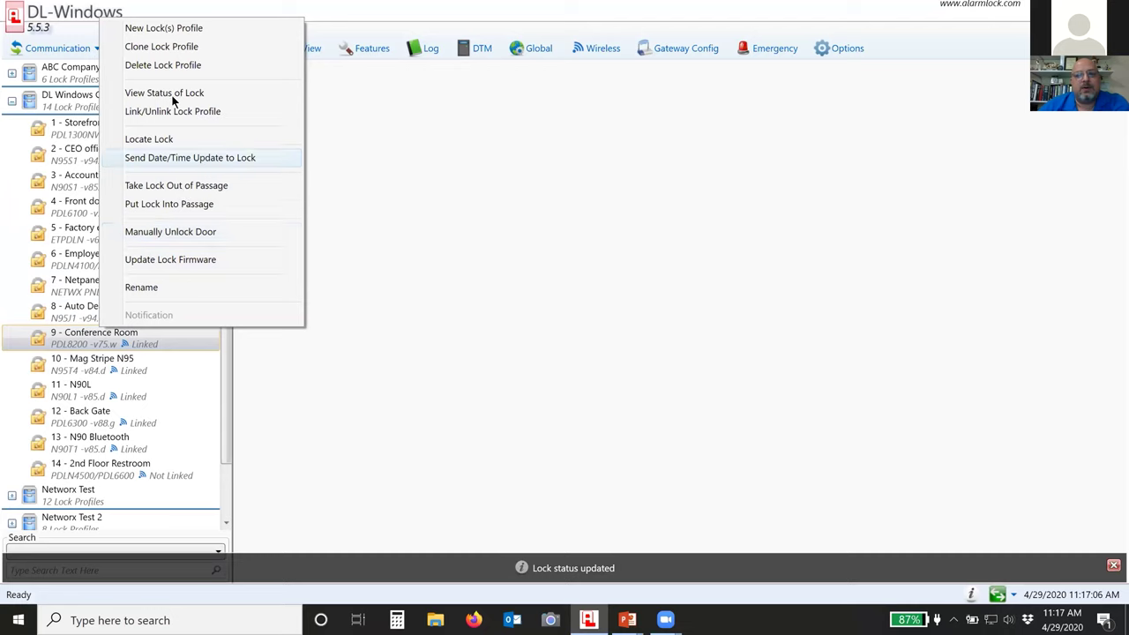
click(369, 230)
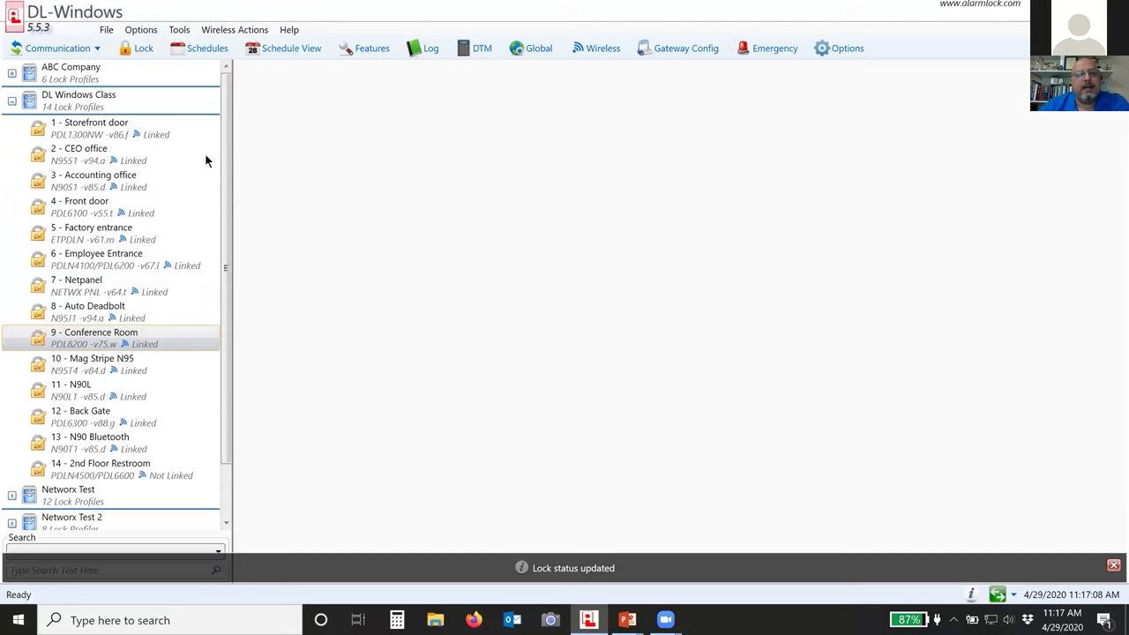
click(11, 101)
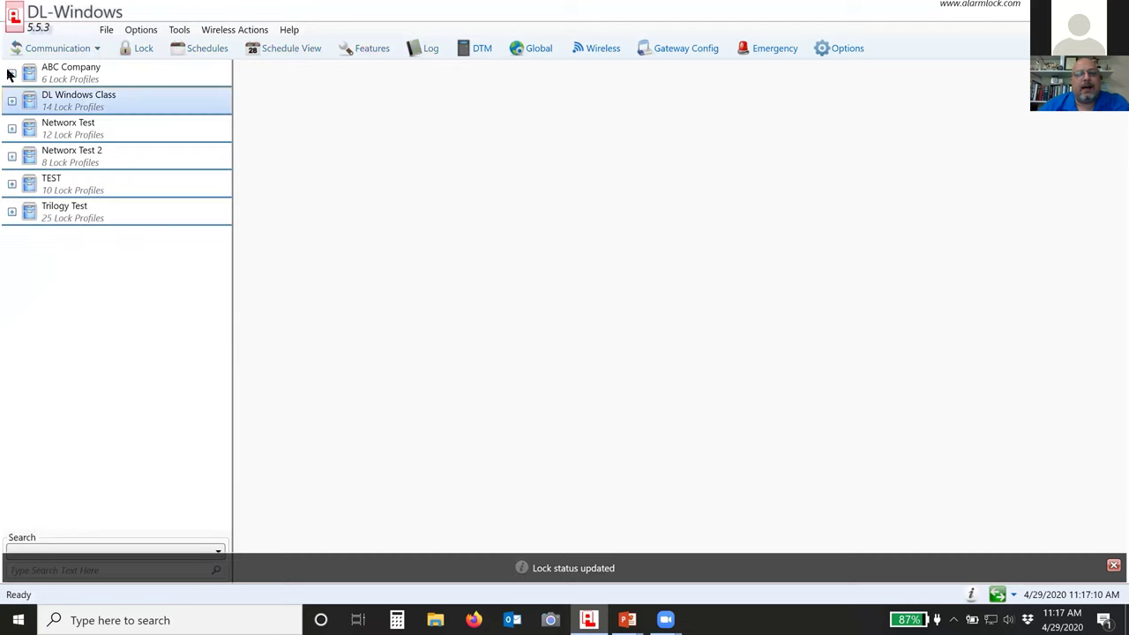
click(13, 73)
click(99, 214)
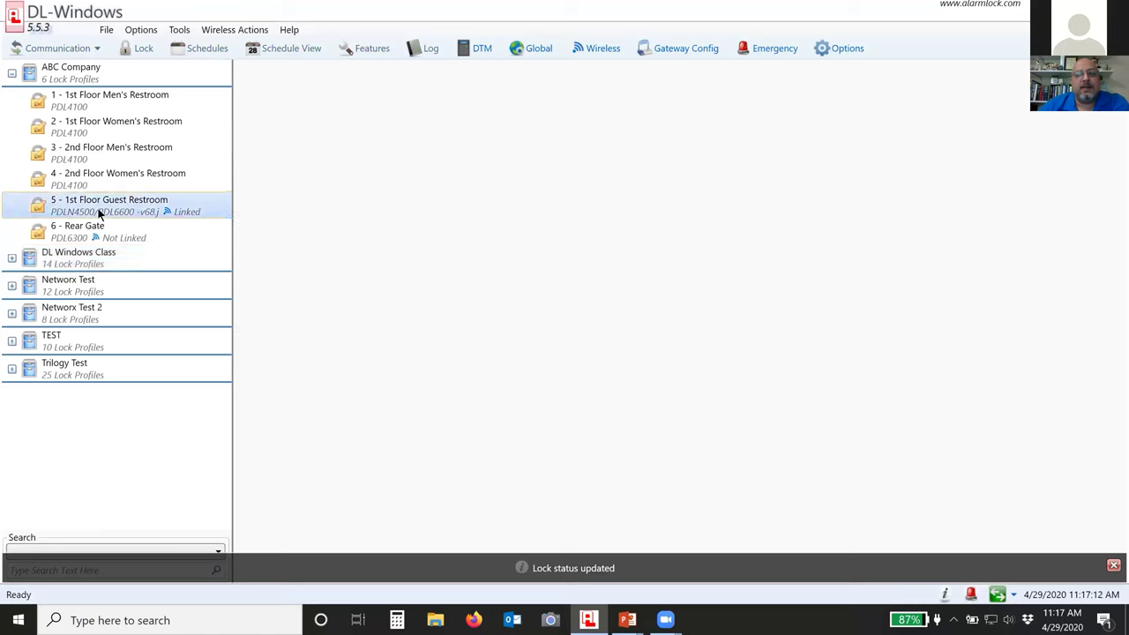